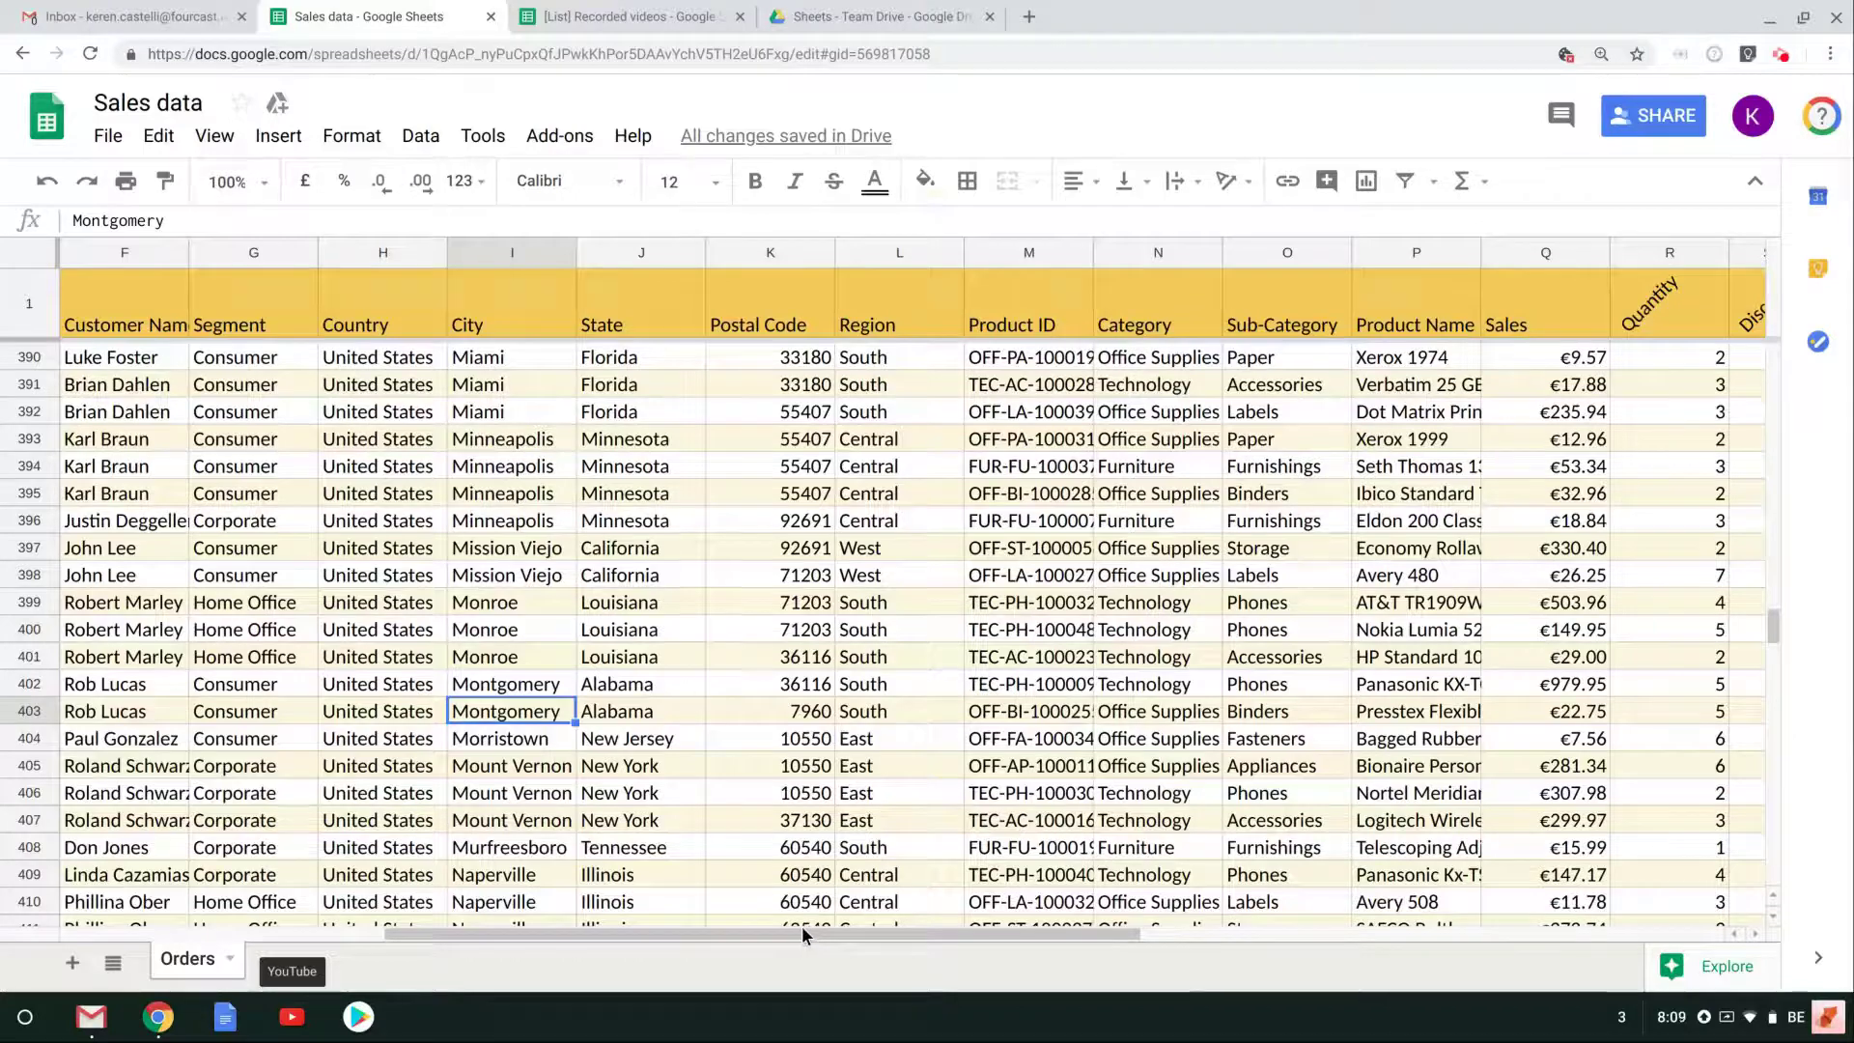
Examine the Orders sheet's Product Name, Category, Sub-Category, State, City and Country columns as possible fields for summarizing sales
left_click_drag(810, 933, 1001, 934)
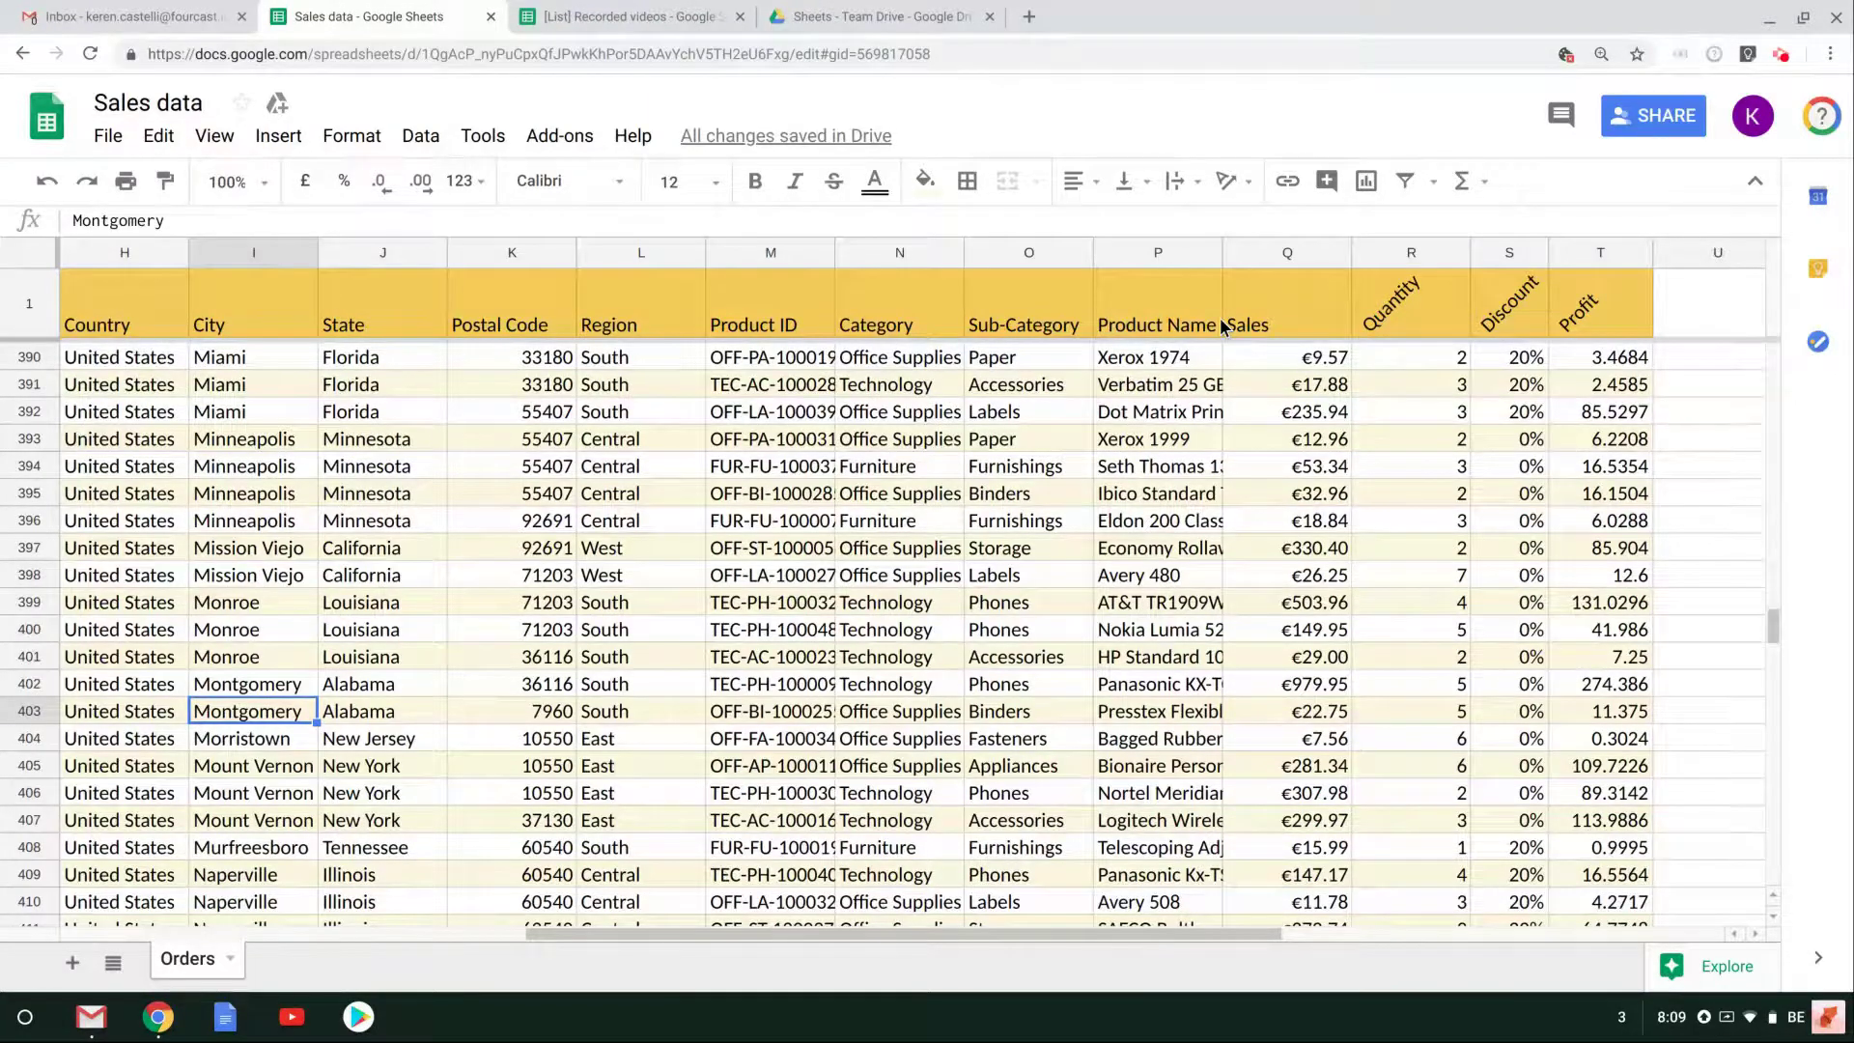
left_click(1147, 252)
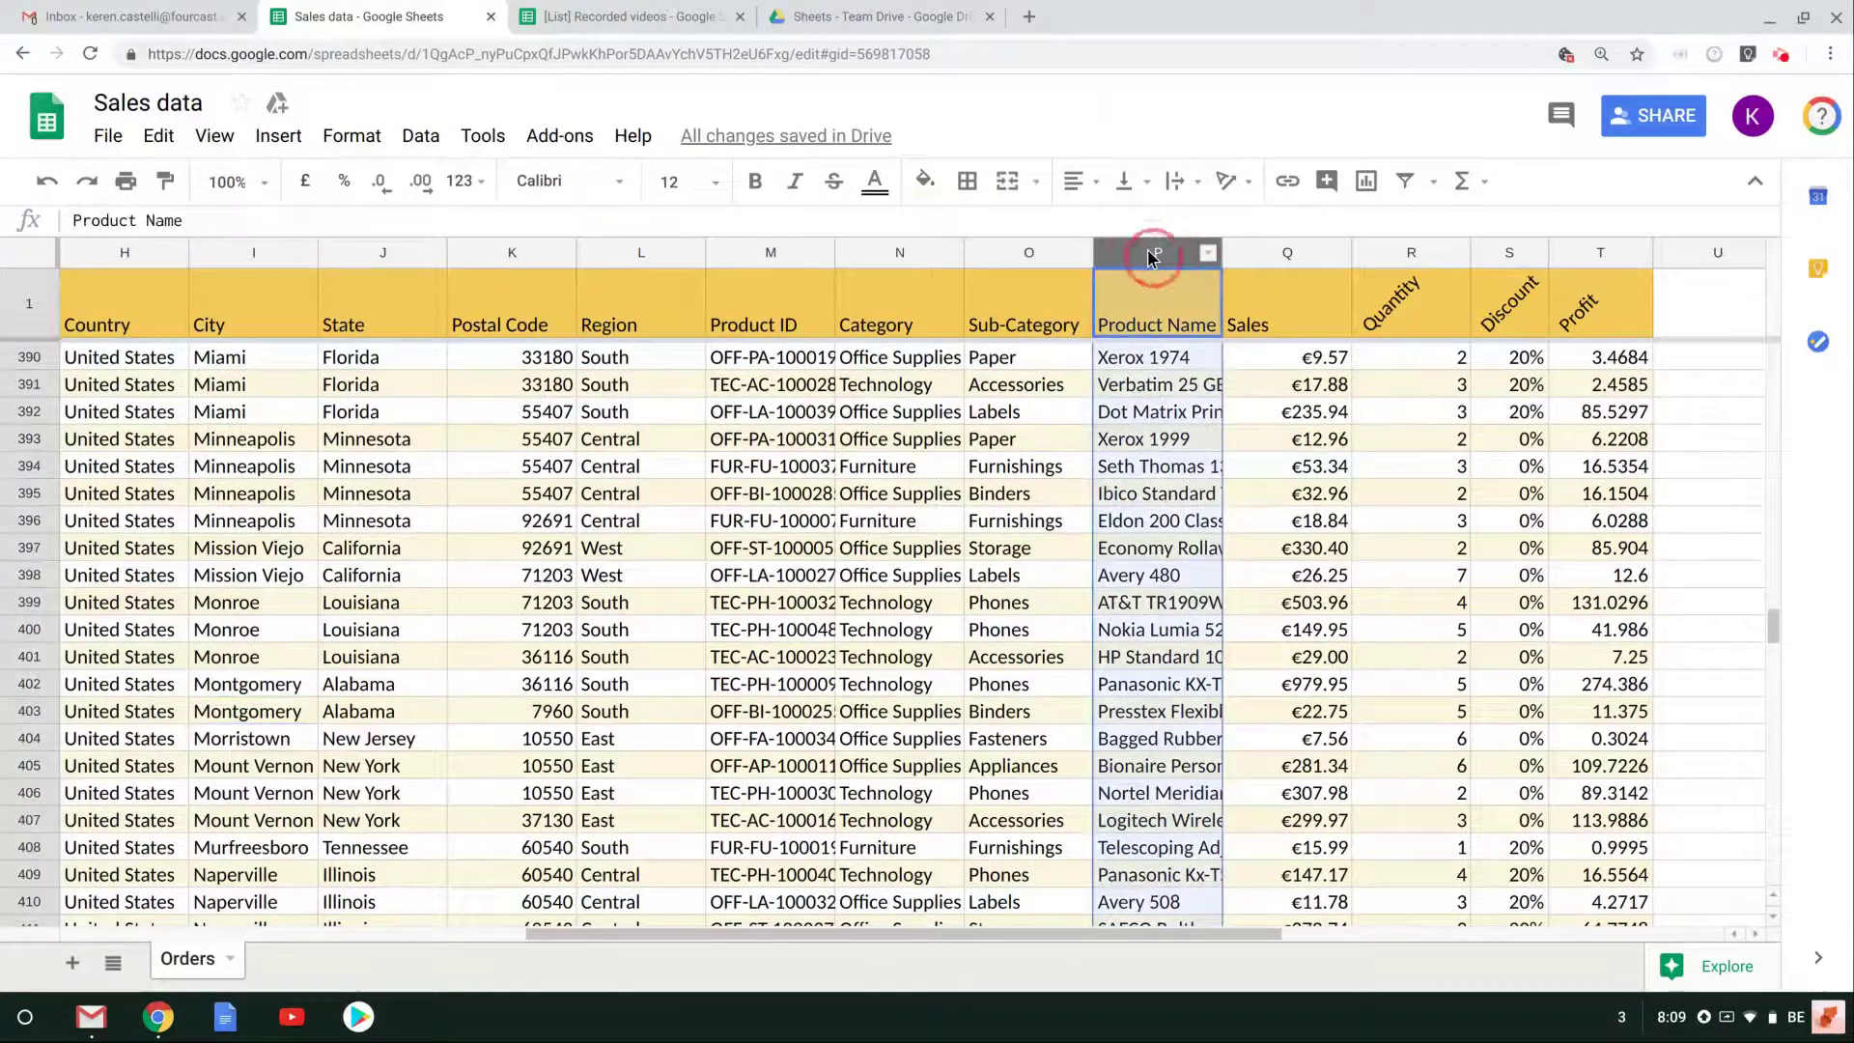
left_click(907, 253)
left_click(1006, 249)
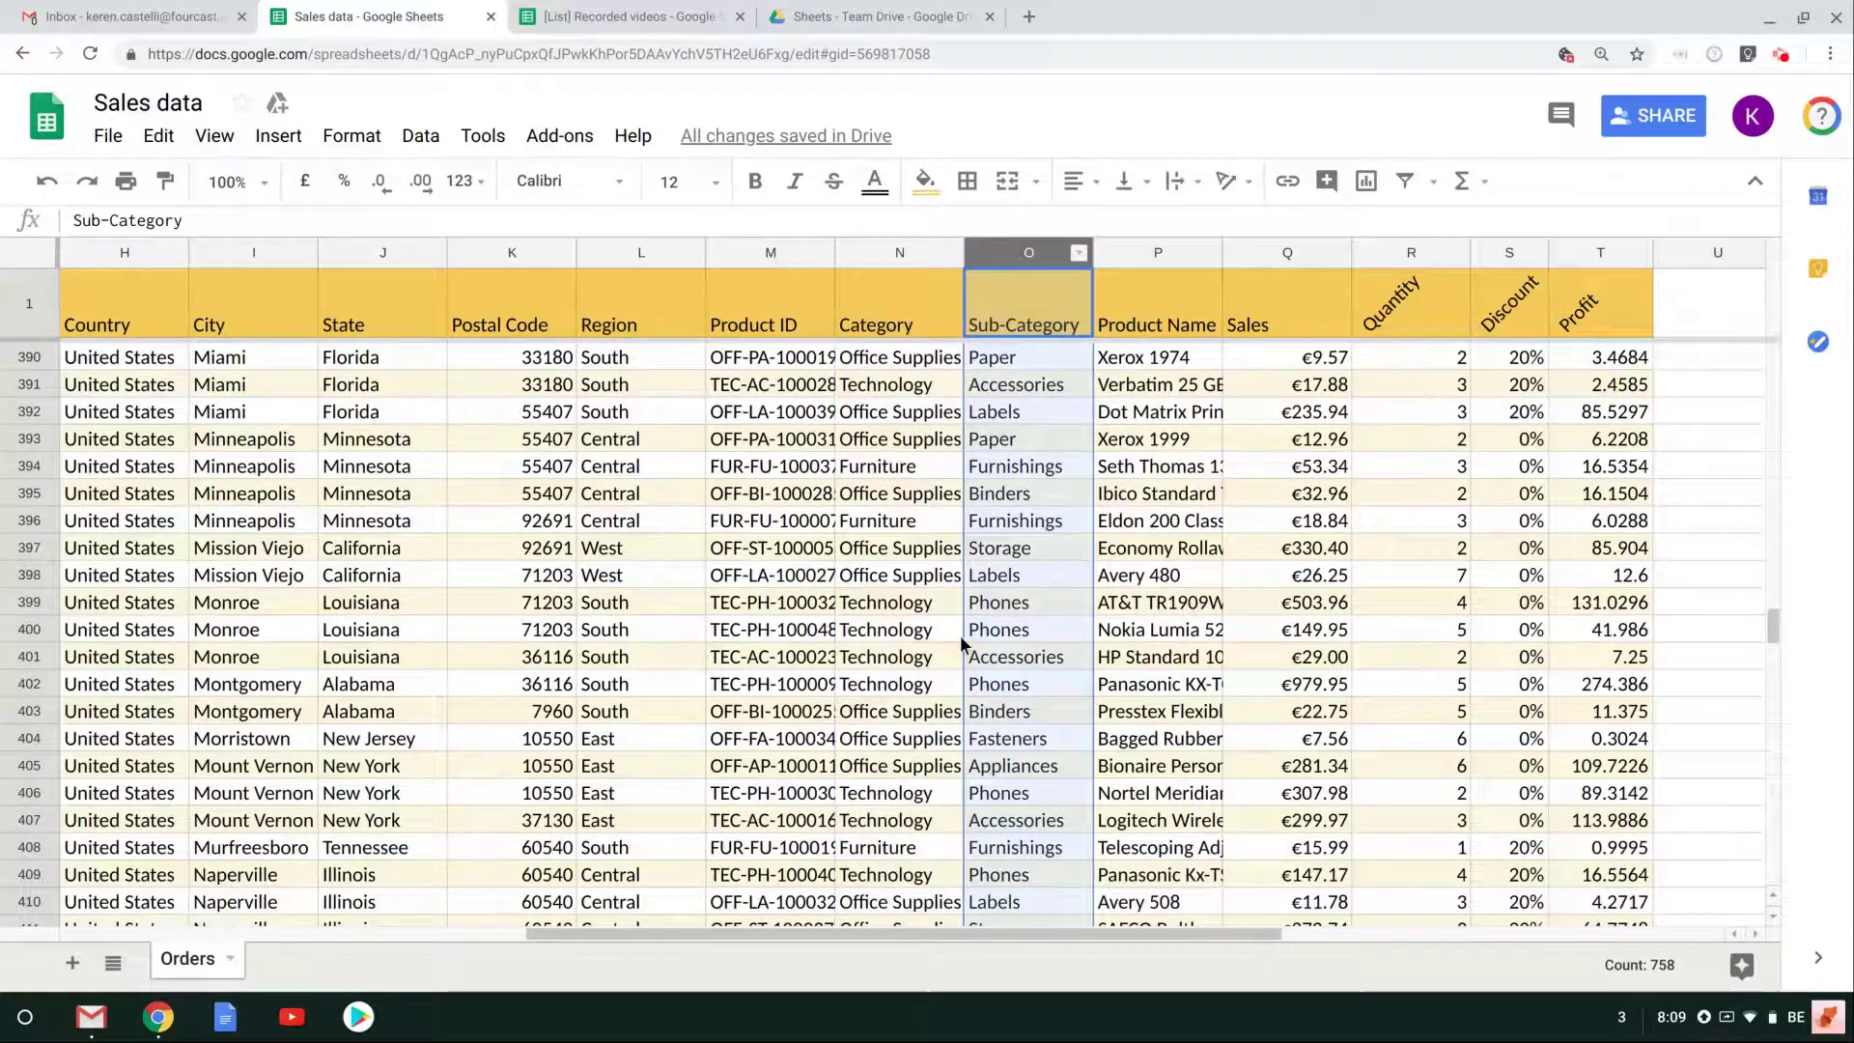
scroll(923, 934, "left", 2)
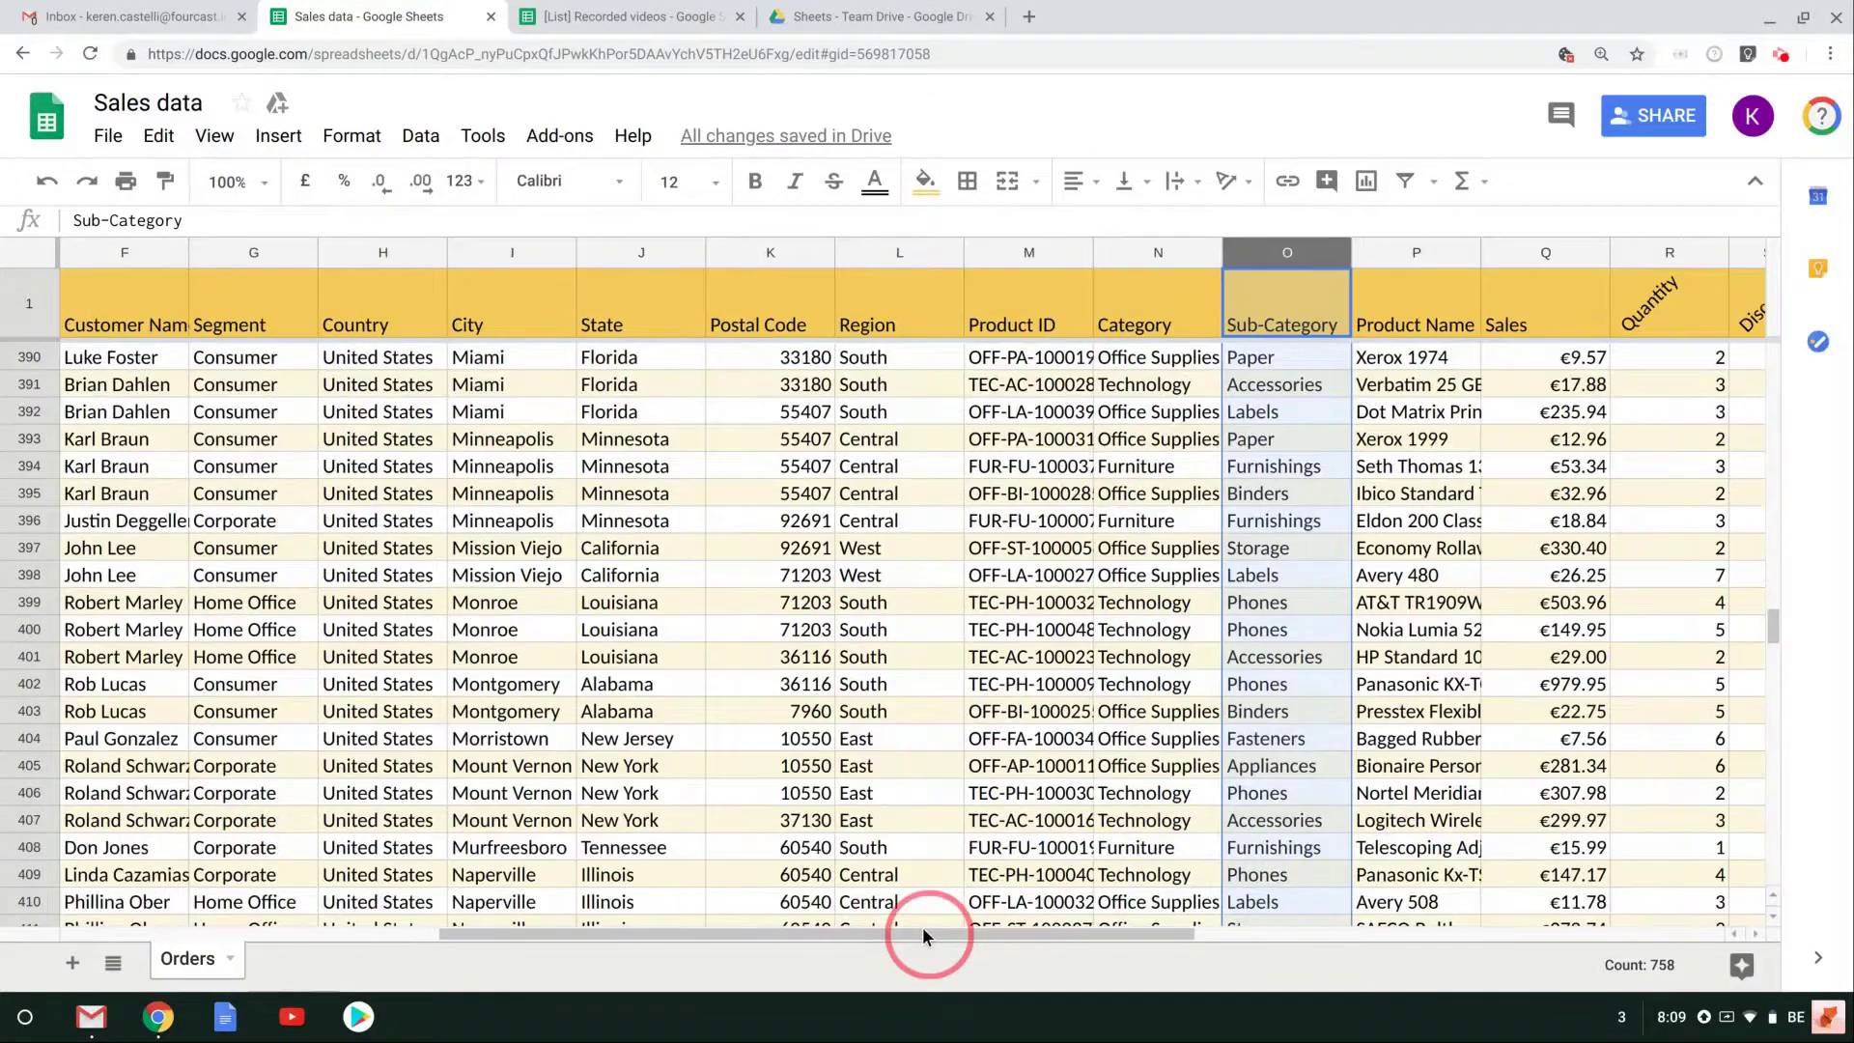
scroll(923, 927, "left", 2)
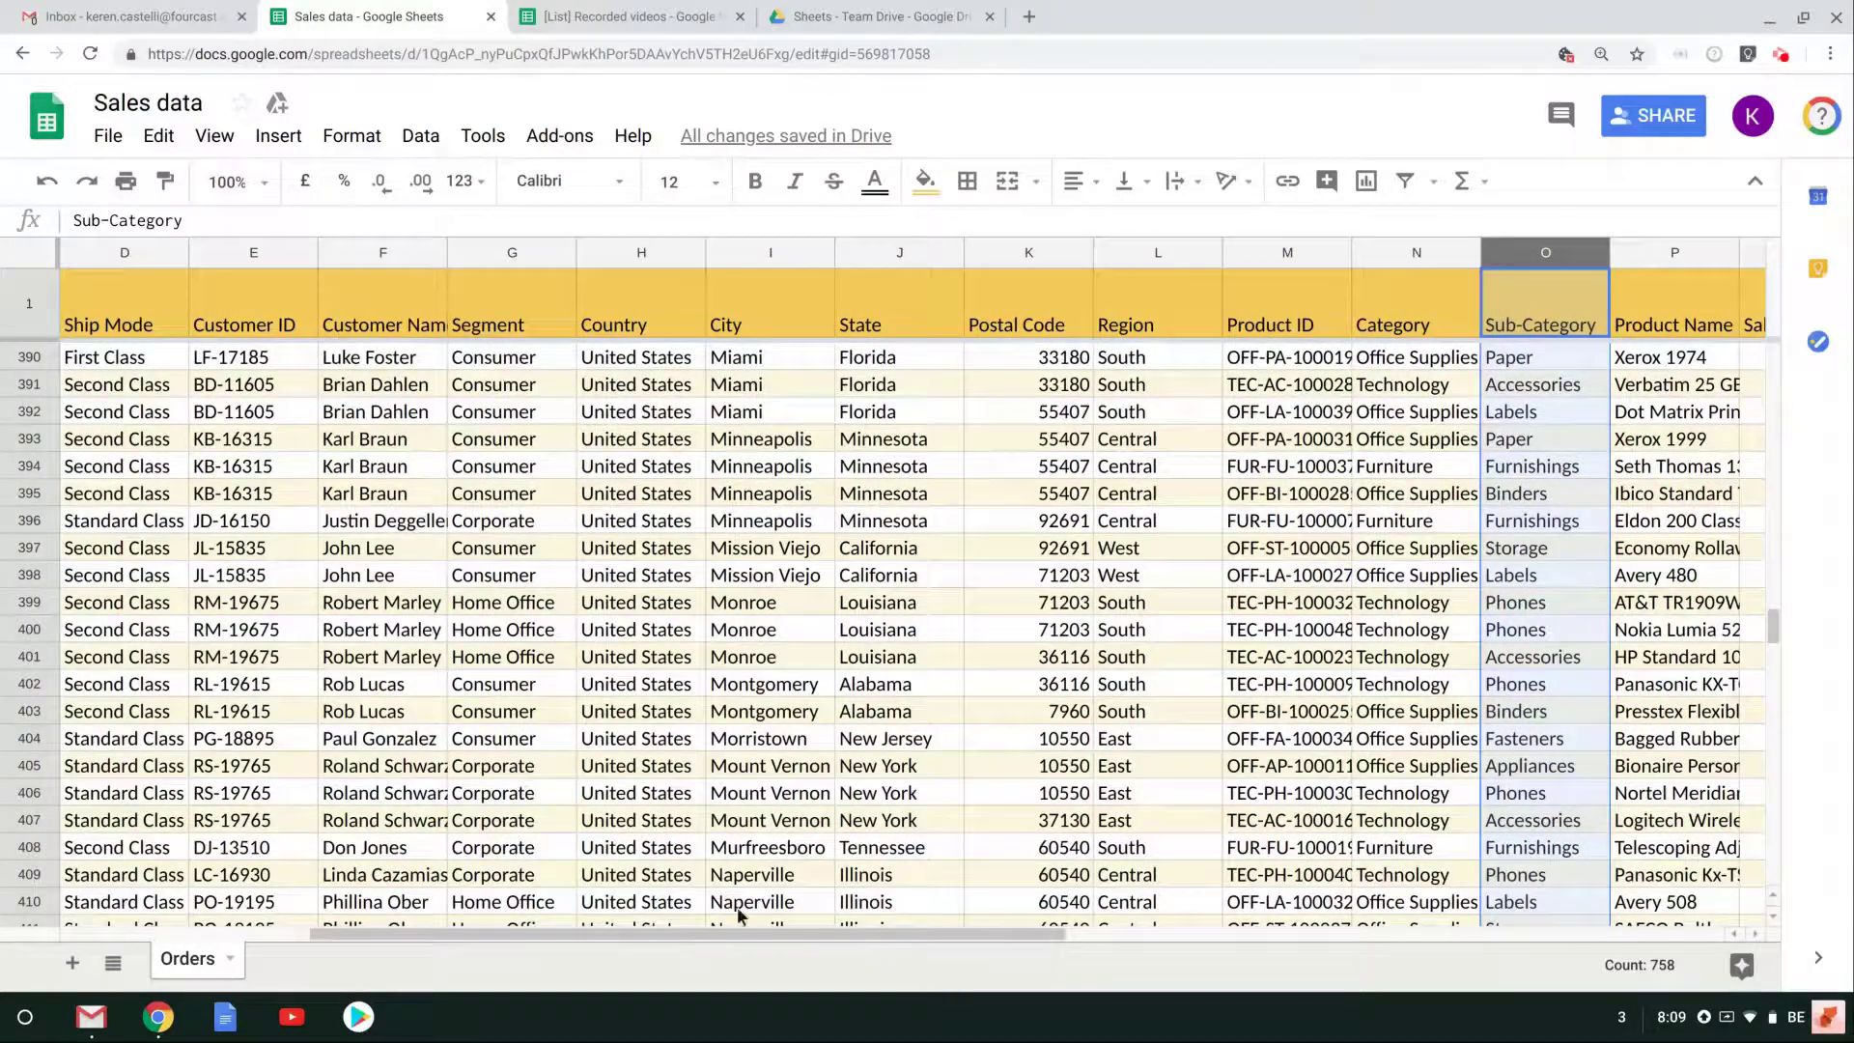
left_click(881, 252)
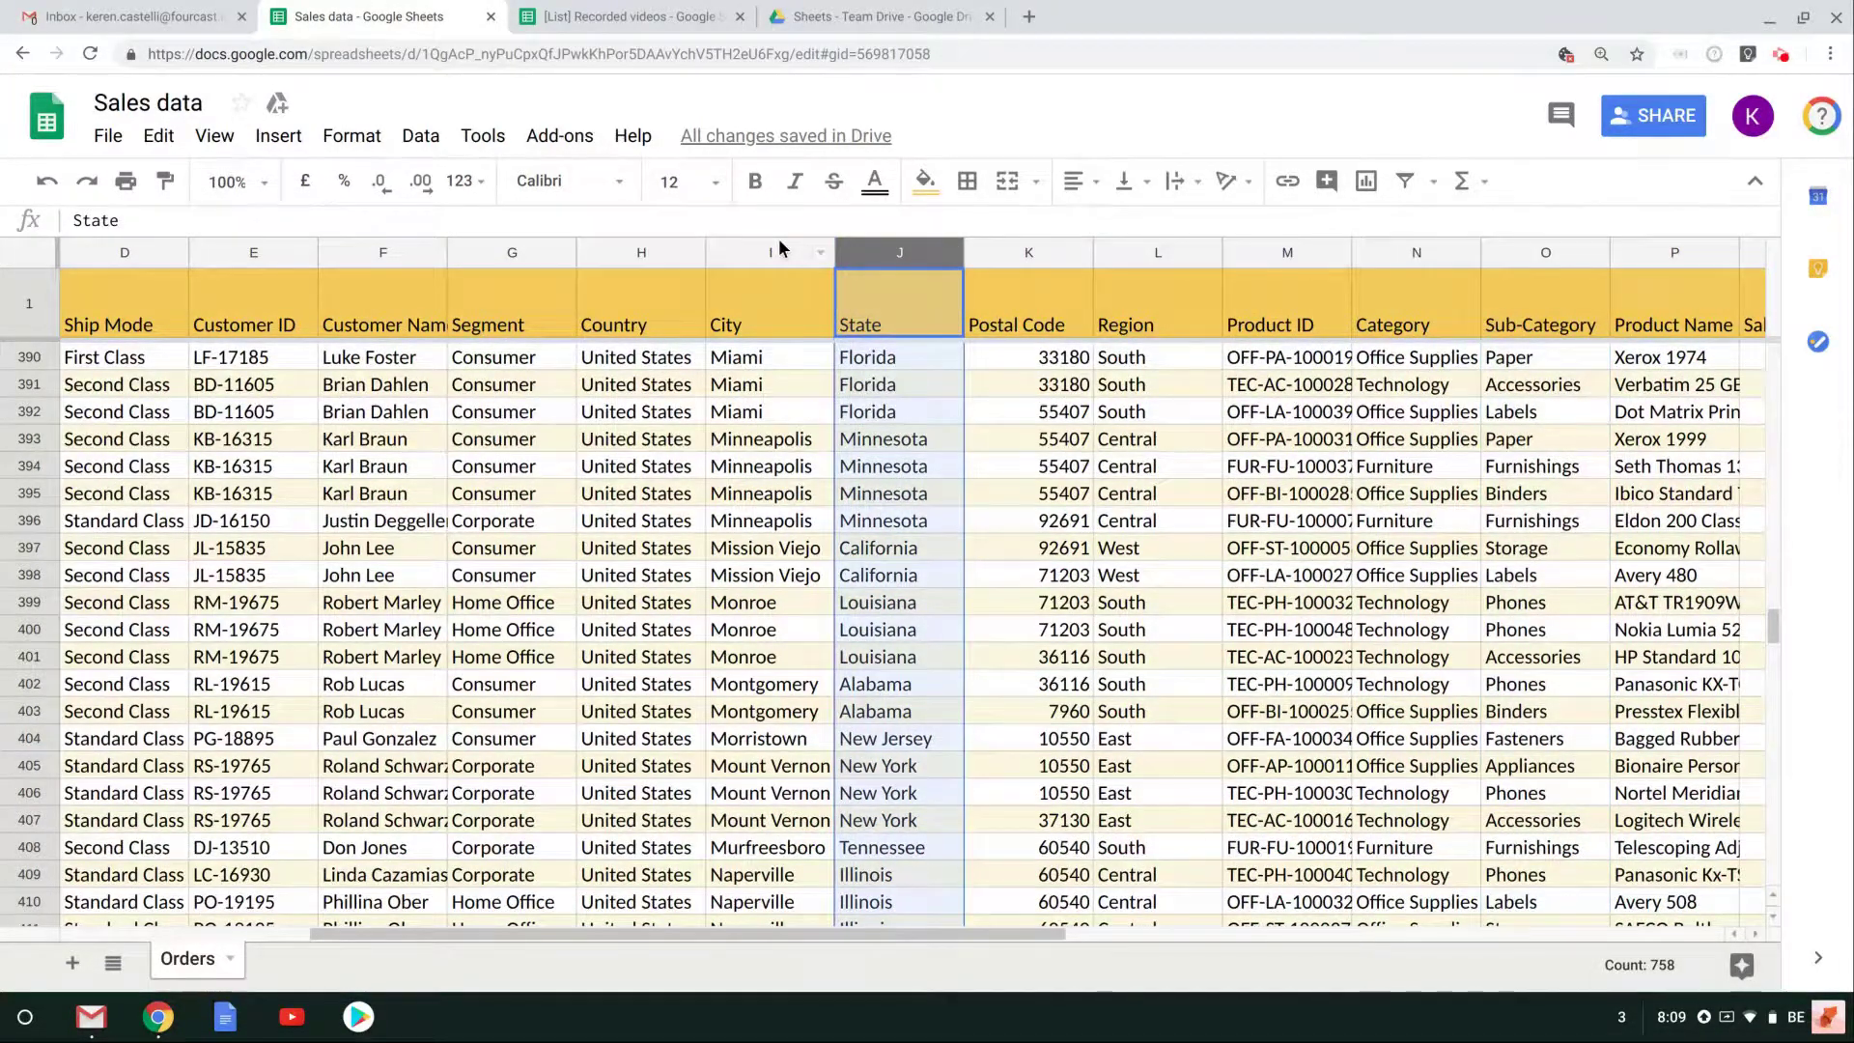
left_click(763, 252)
left_click(642, 252)
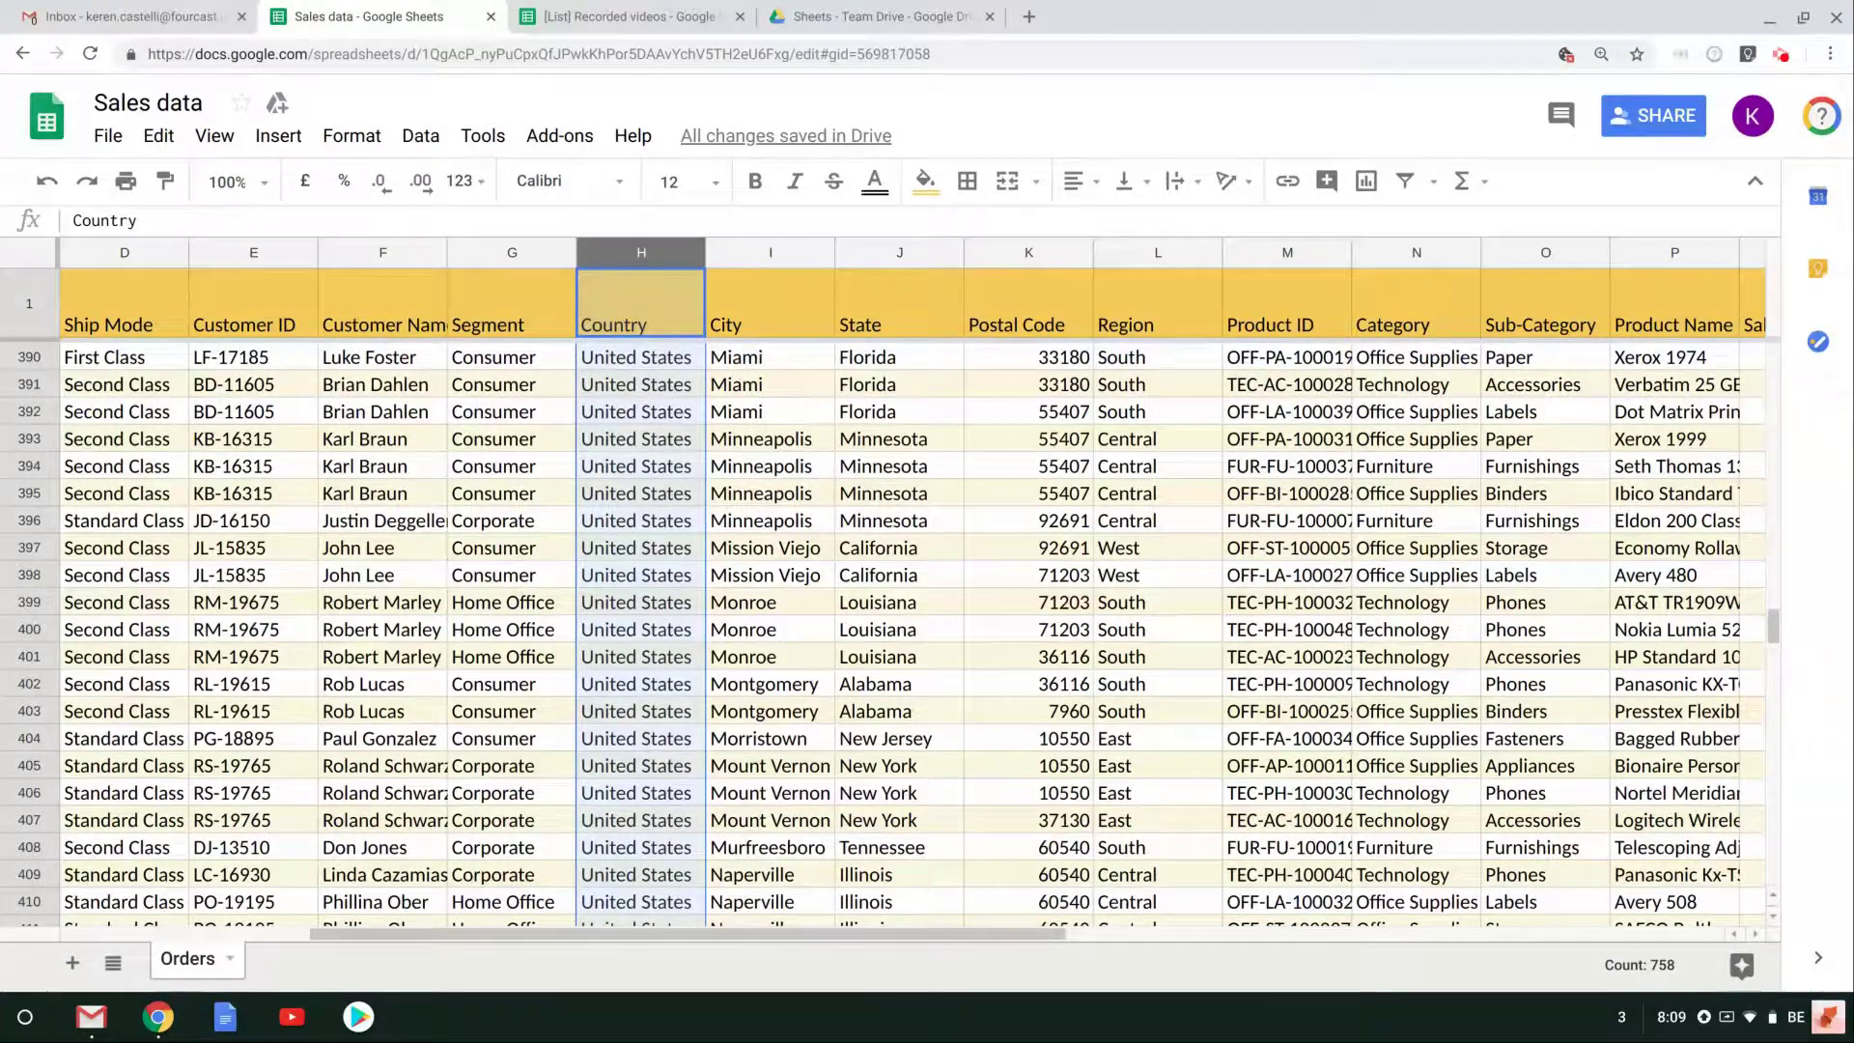
left_click(941, 544)
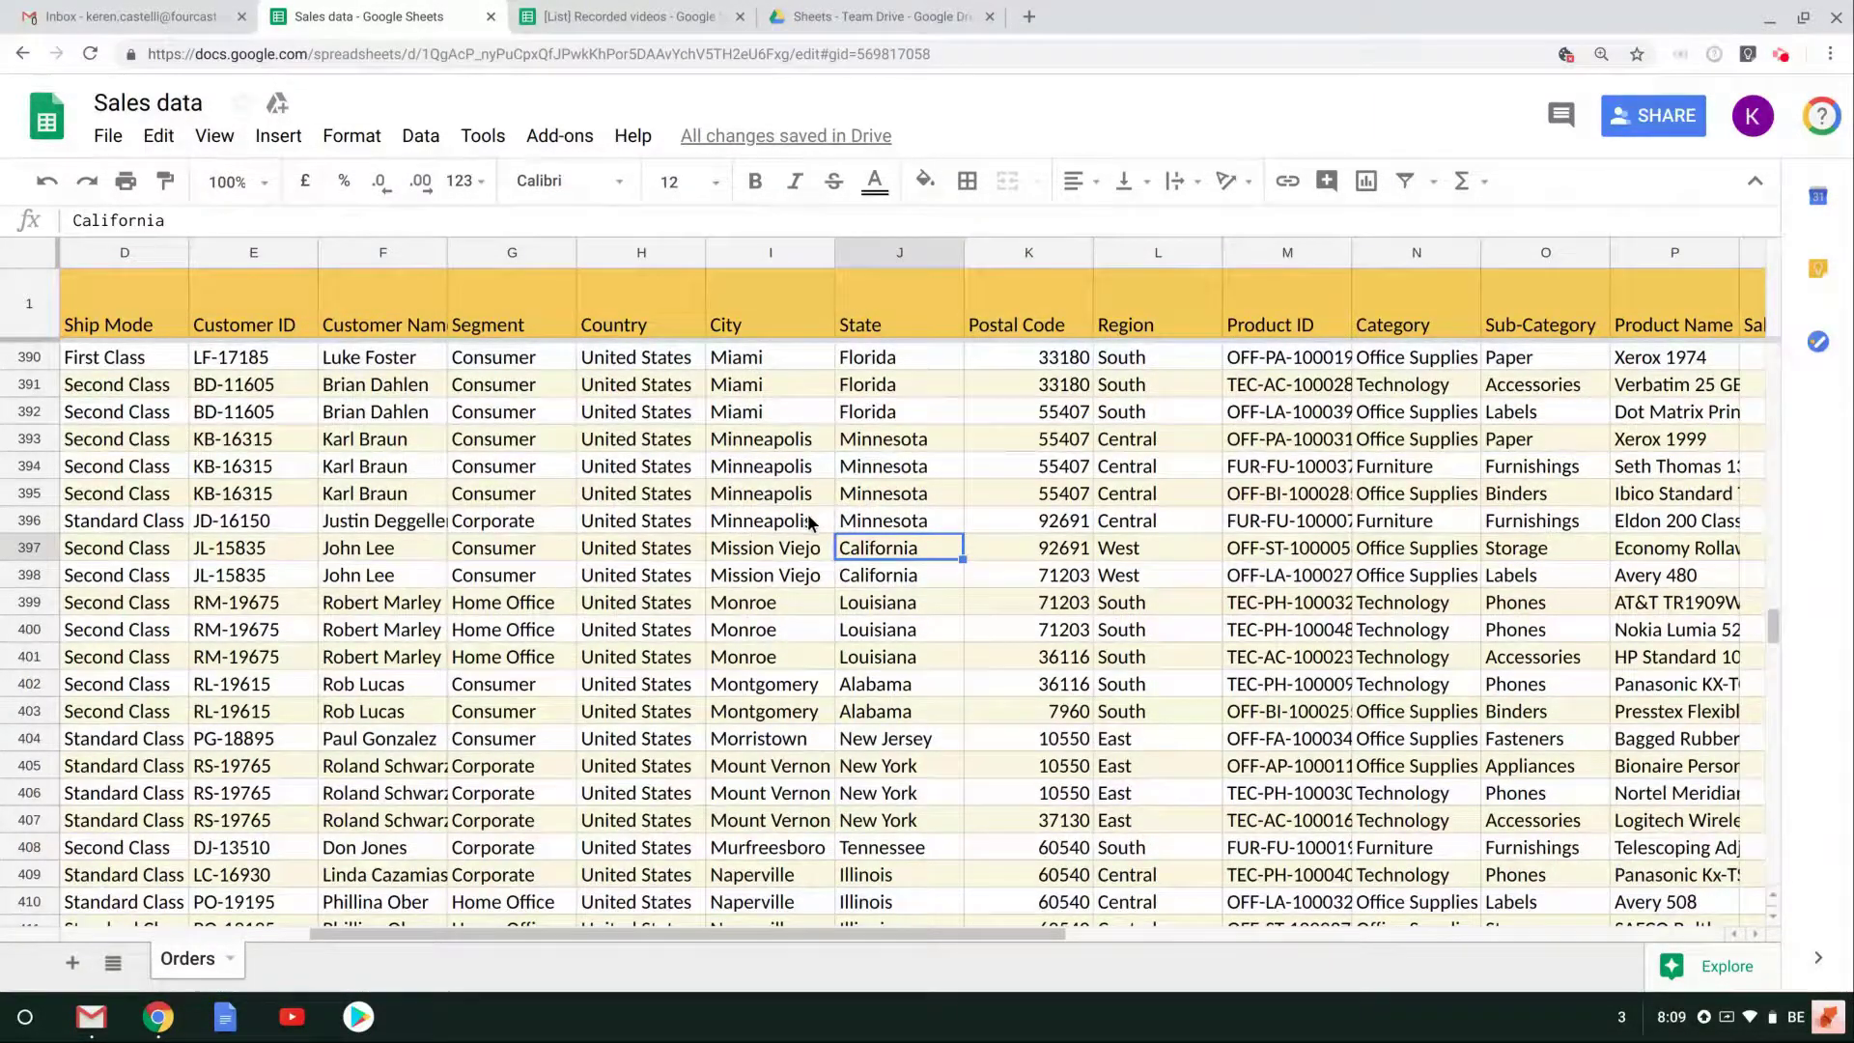
left_click(420, 138)
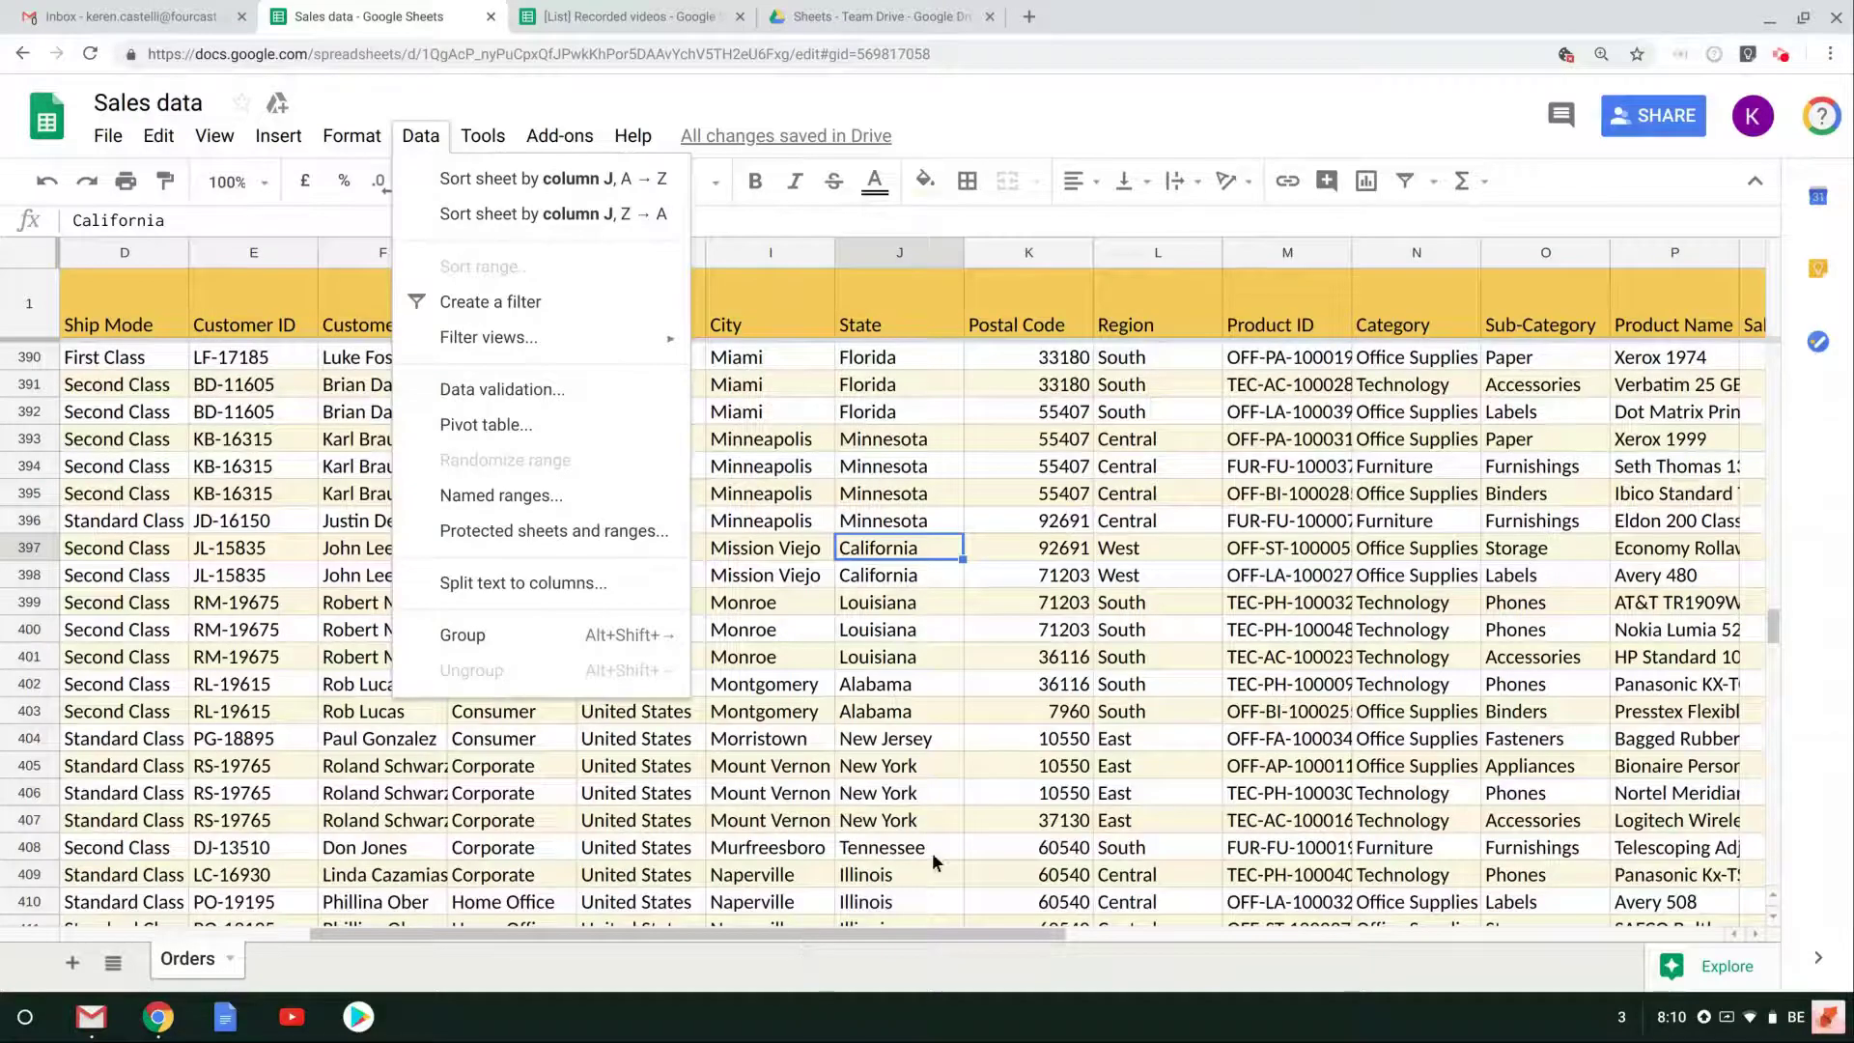
left_click(995, 744)
left_click(610, 307)
left_click_drag(610, 305, 910, 548)
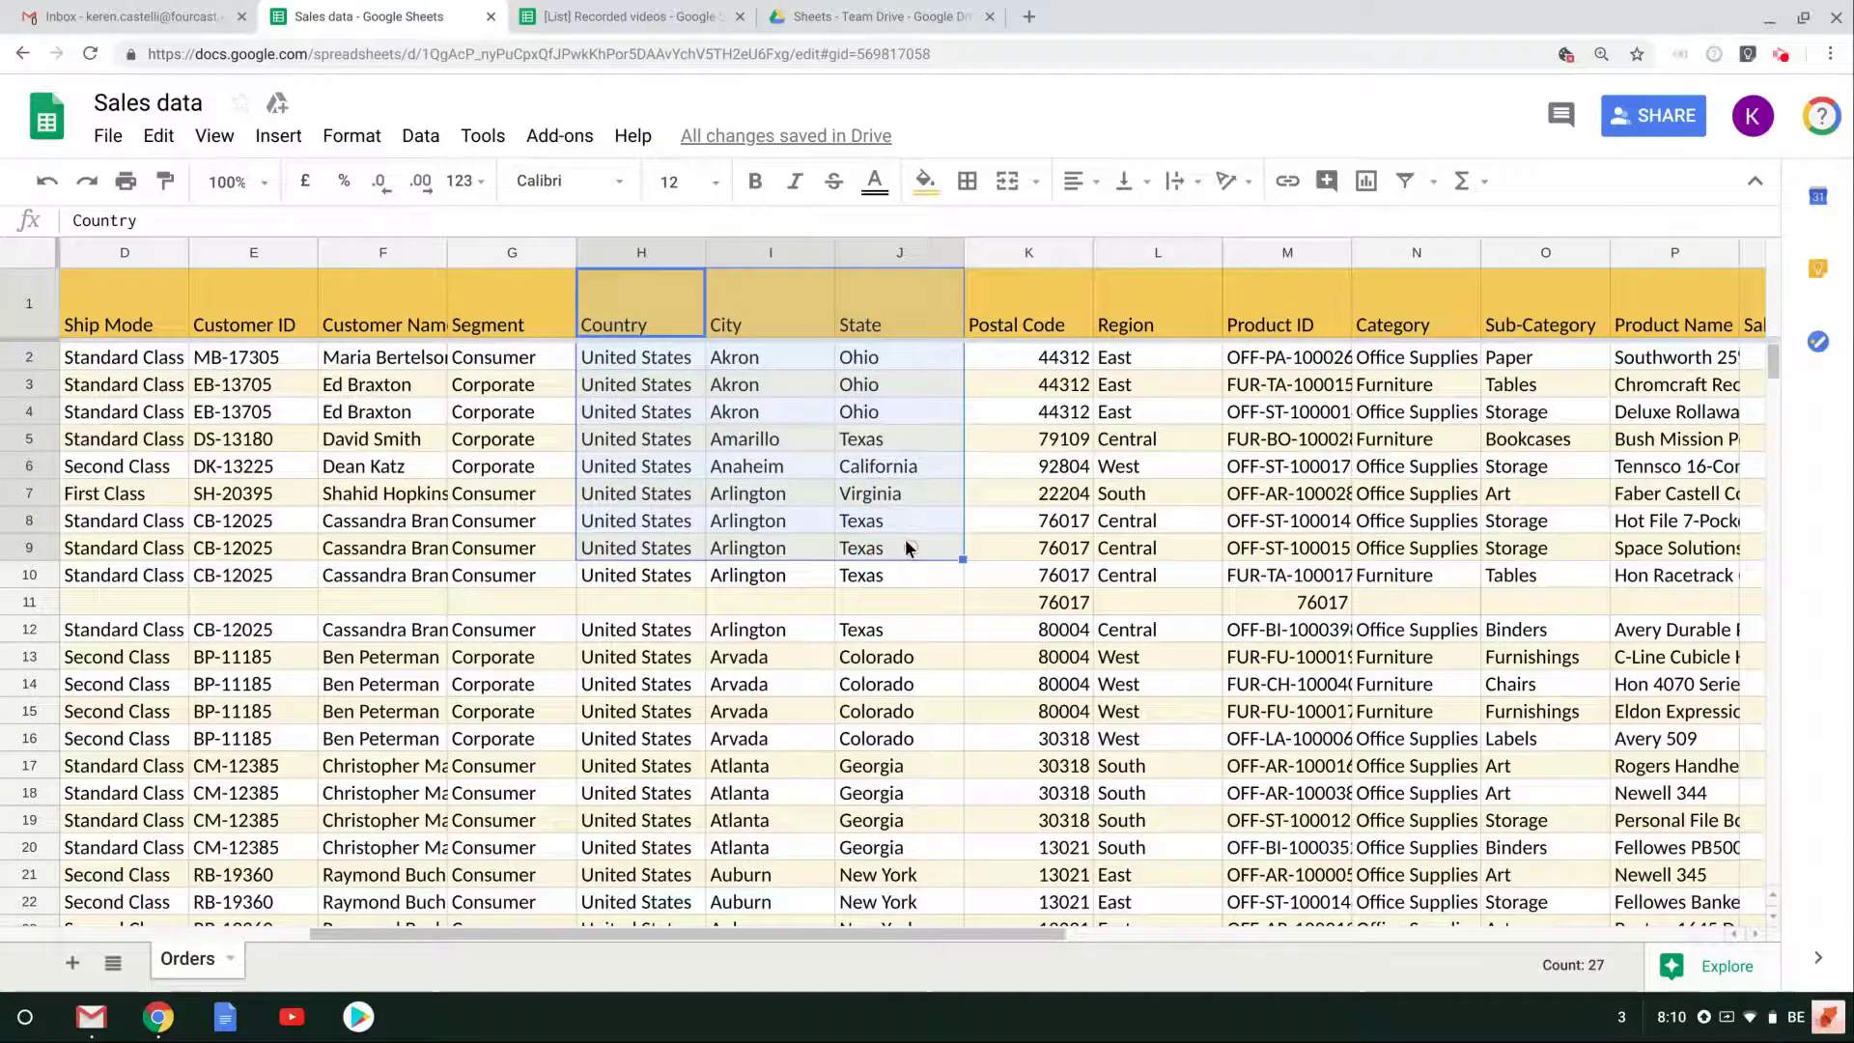
left_click(407, 134)
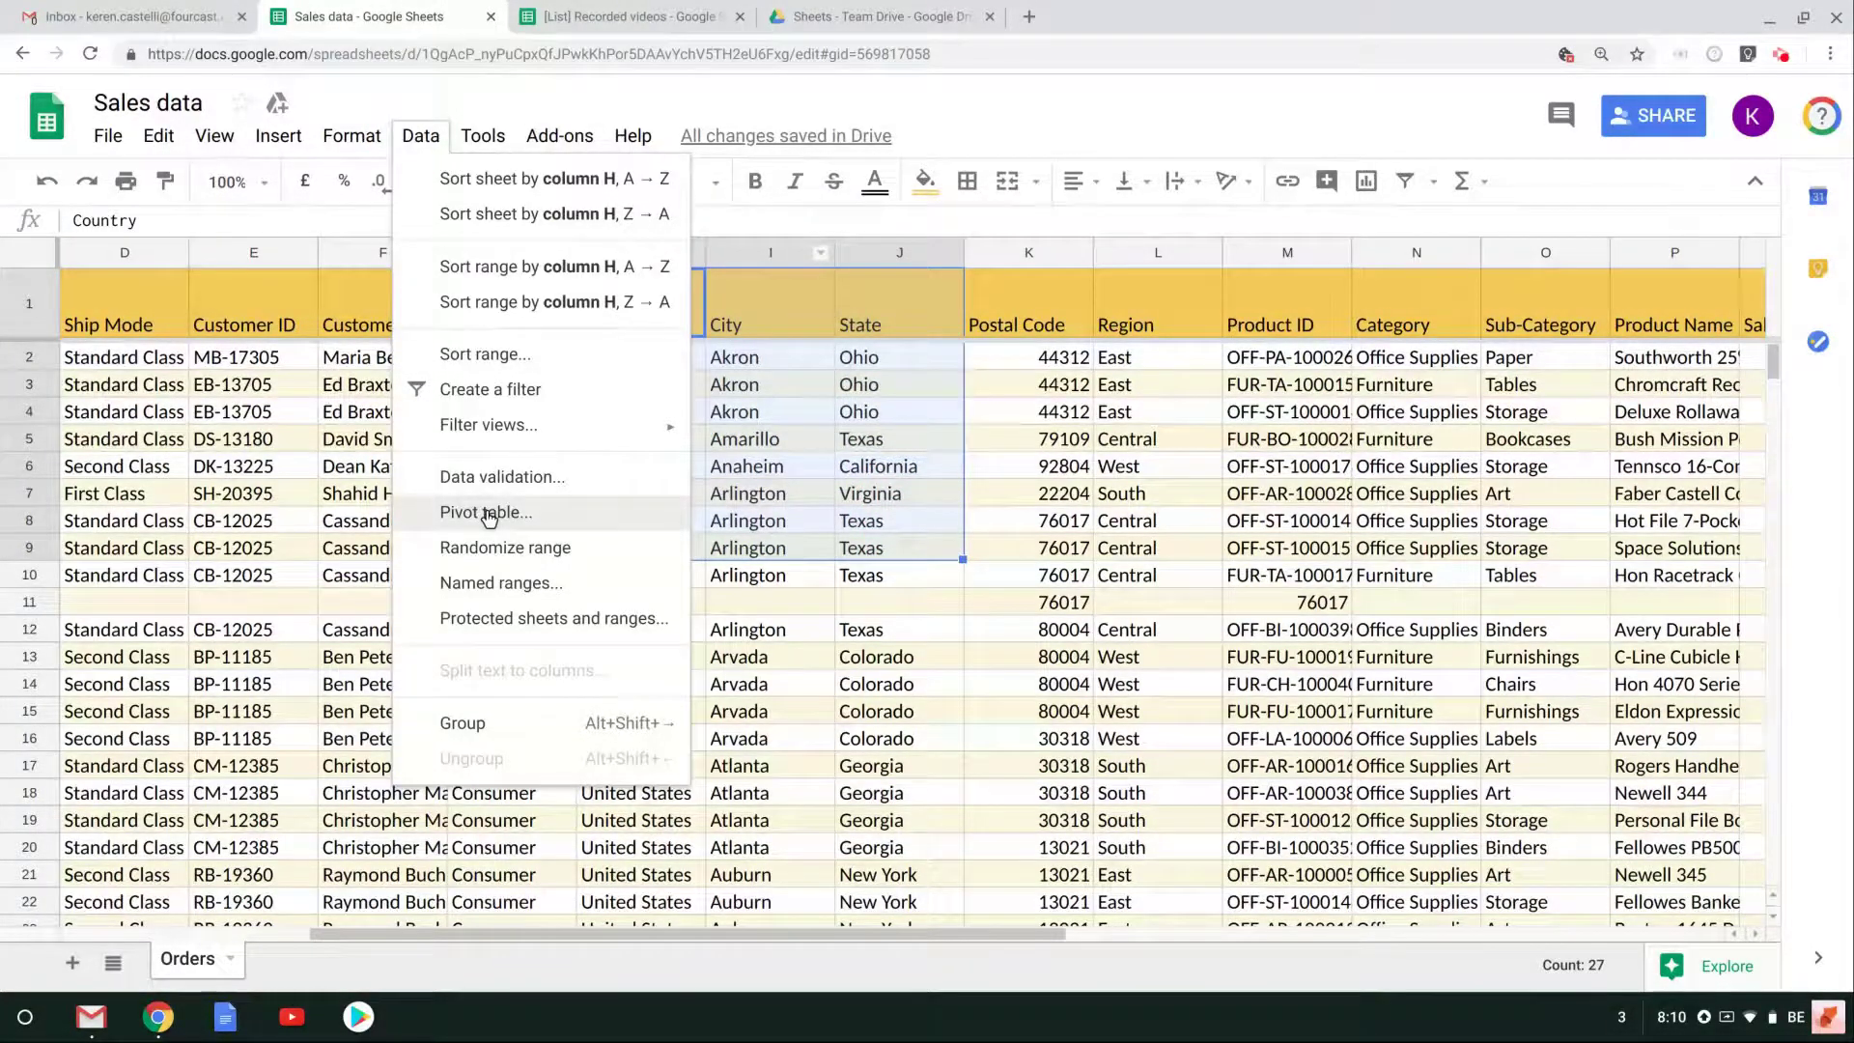
Create a pivot table on a new sheet from the full Orders data range
left_click(975, 572)
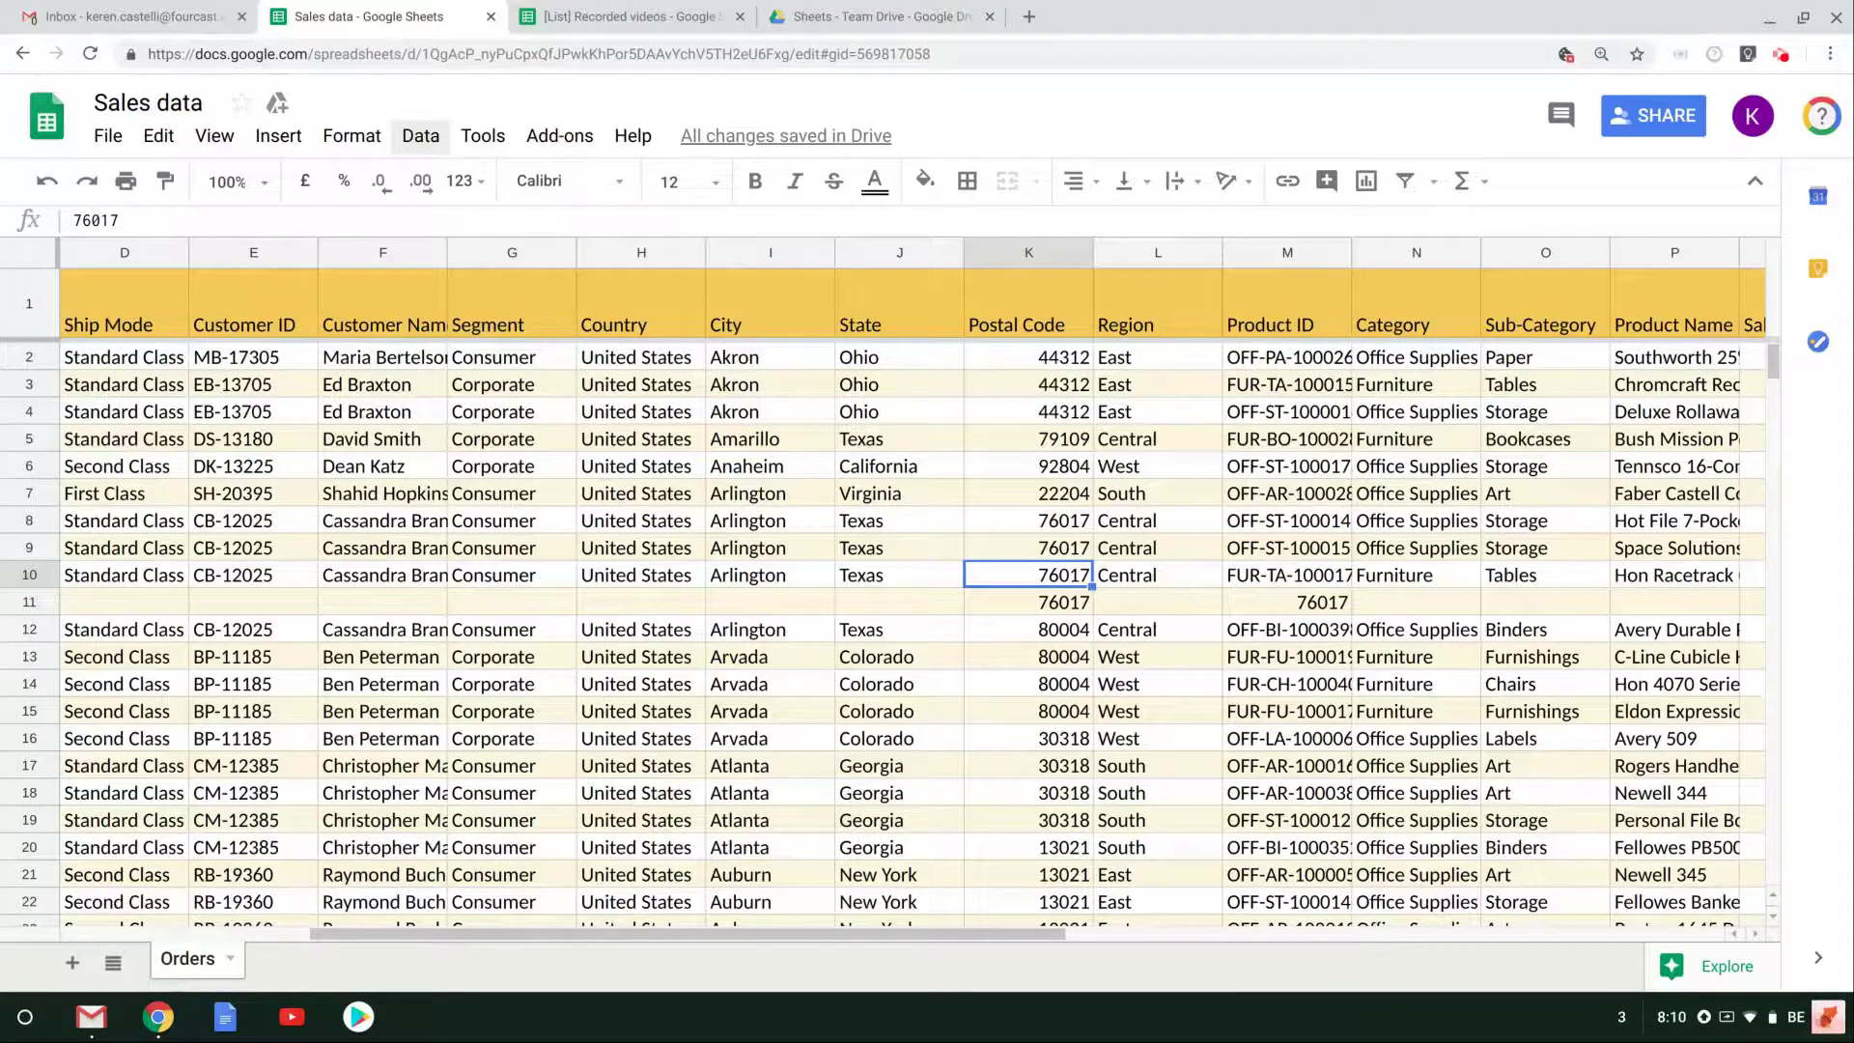
left_click(421, 138)
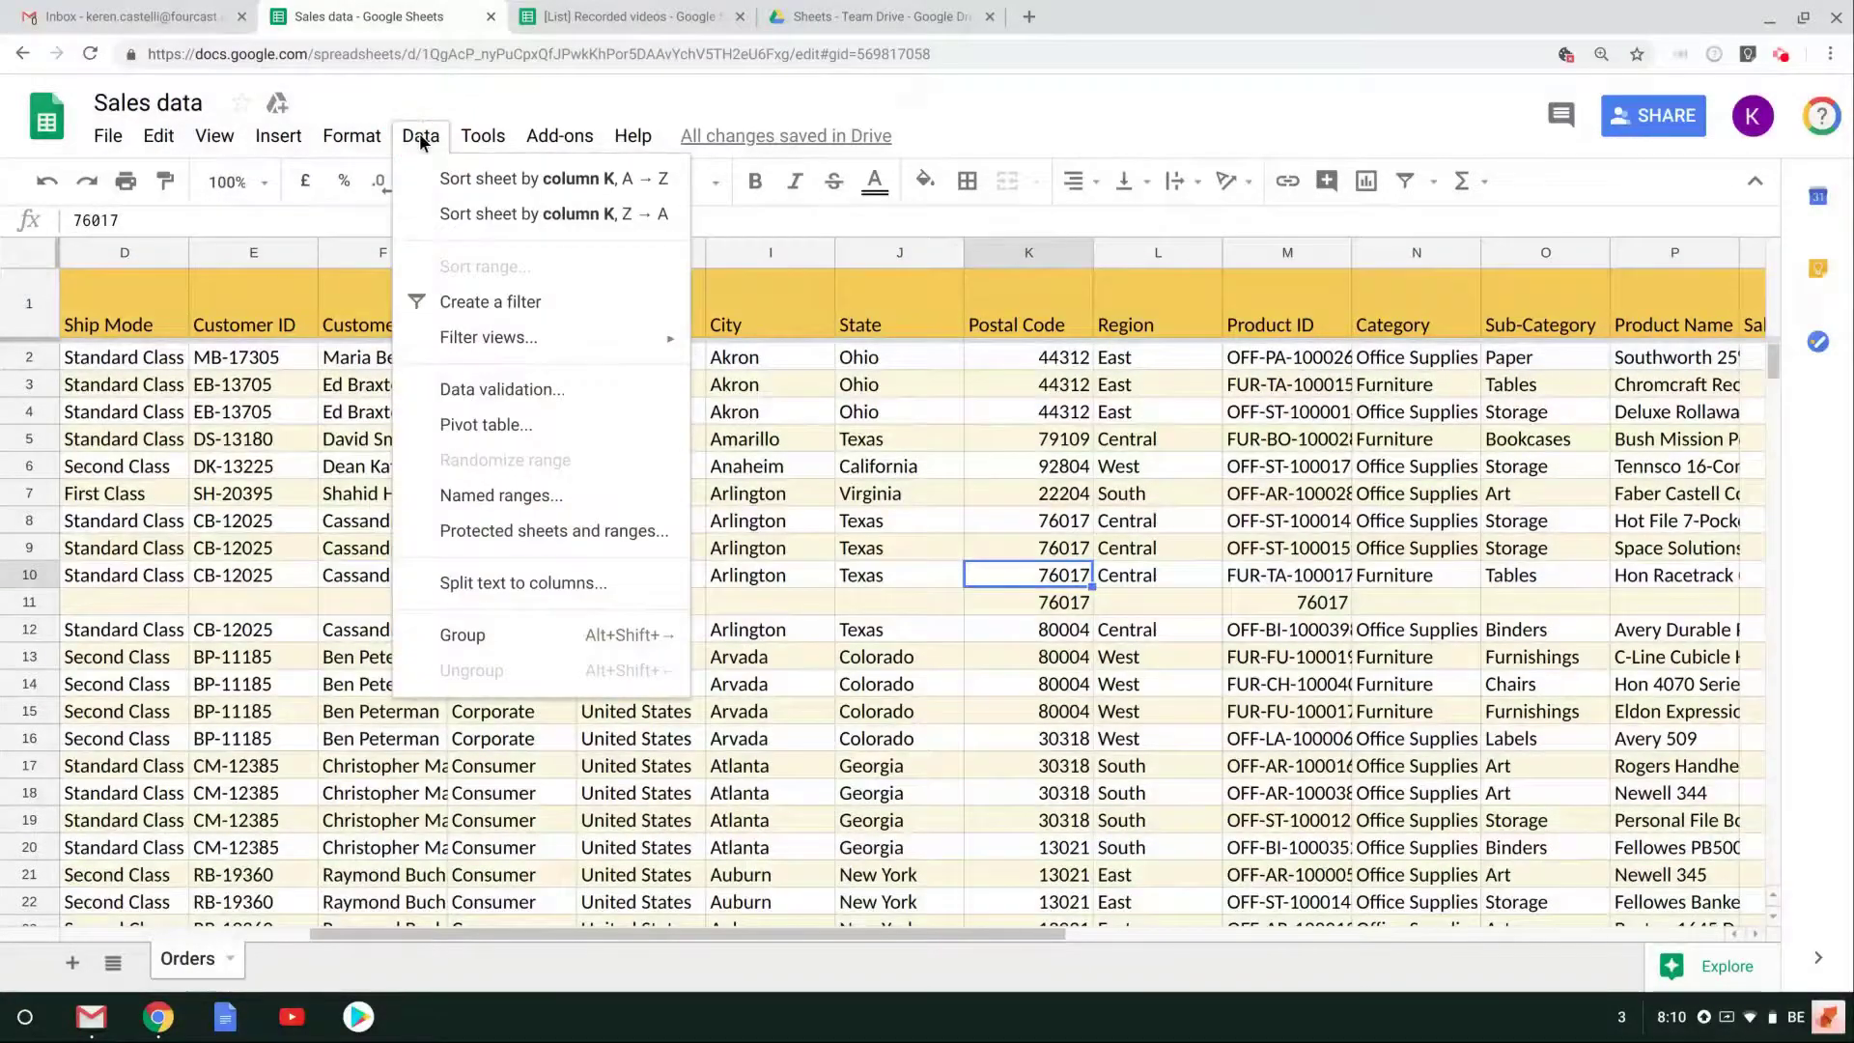
left_click(462, 424)
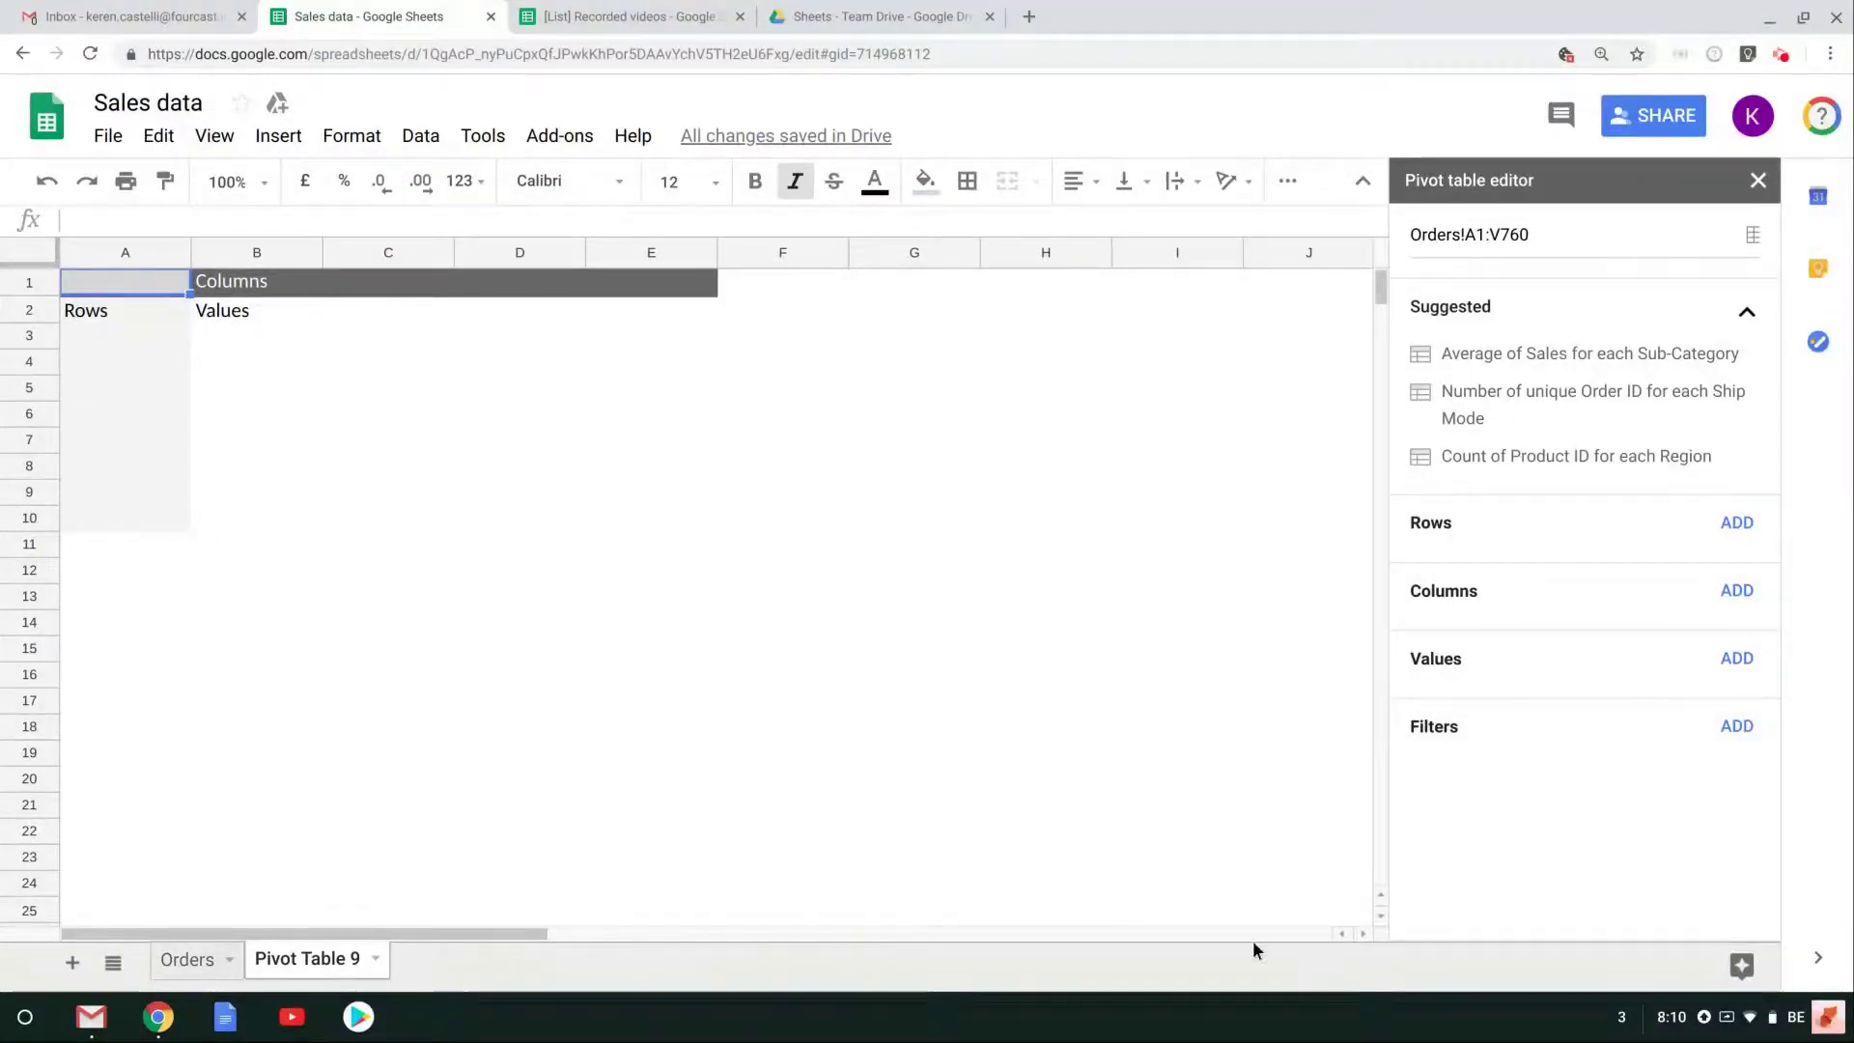
Add State as a row field of the pivot table, with City as a second row field beneath it
left_click(1734, 524)
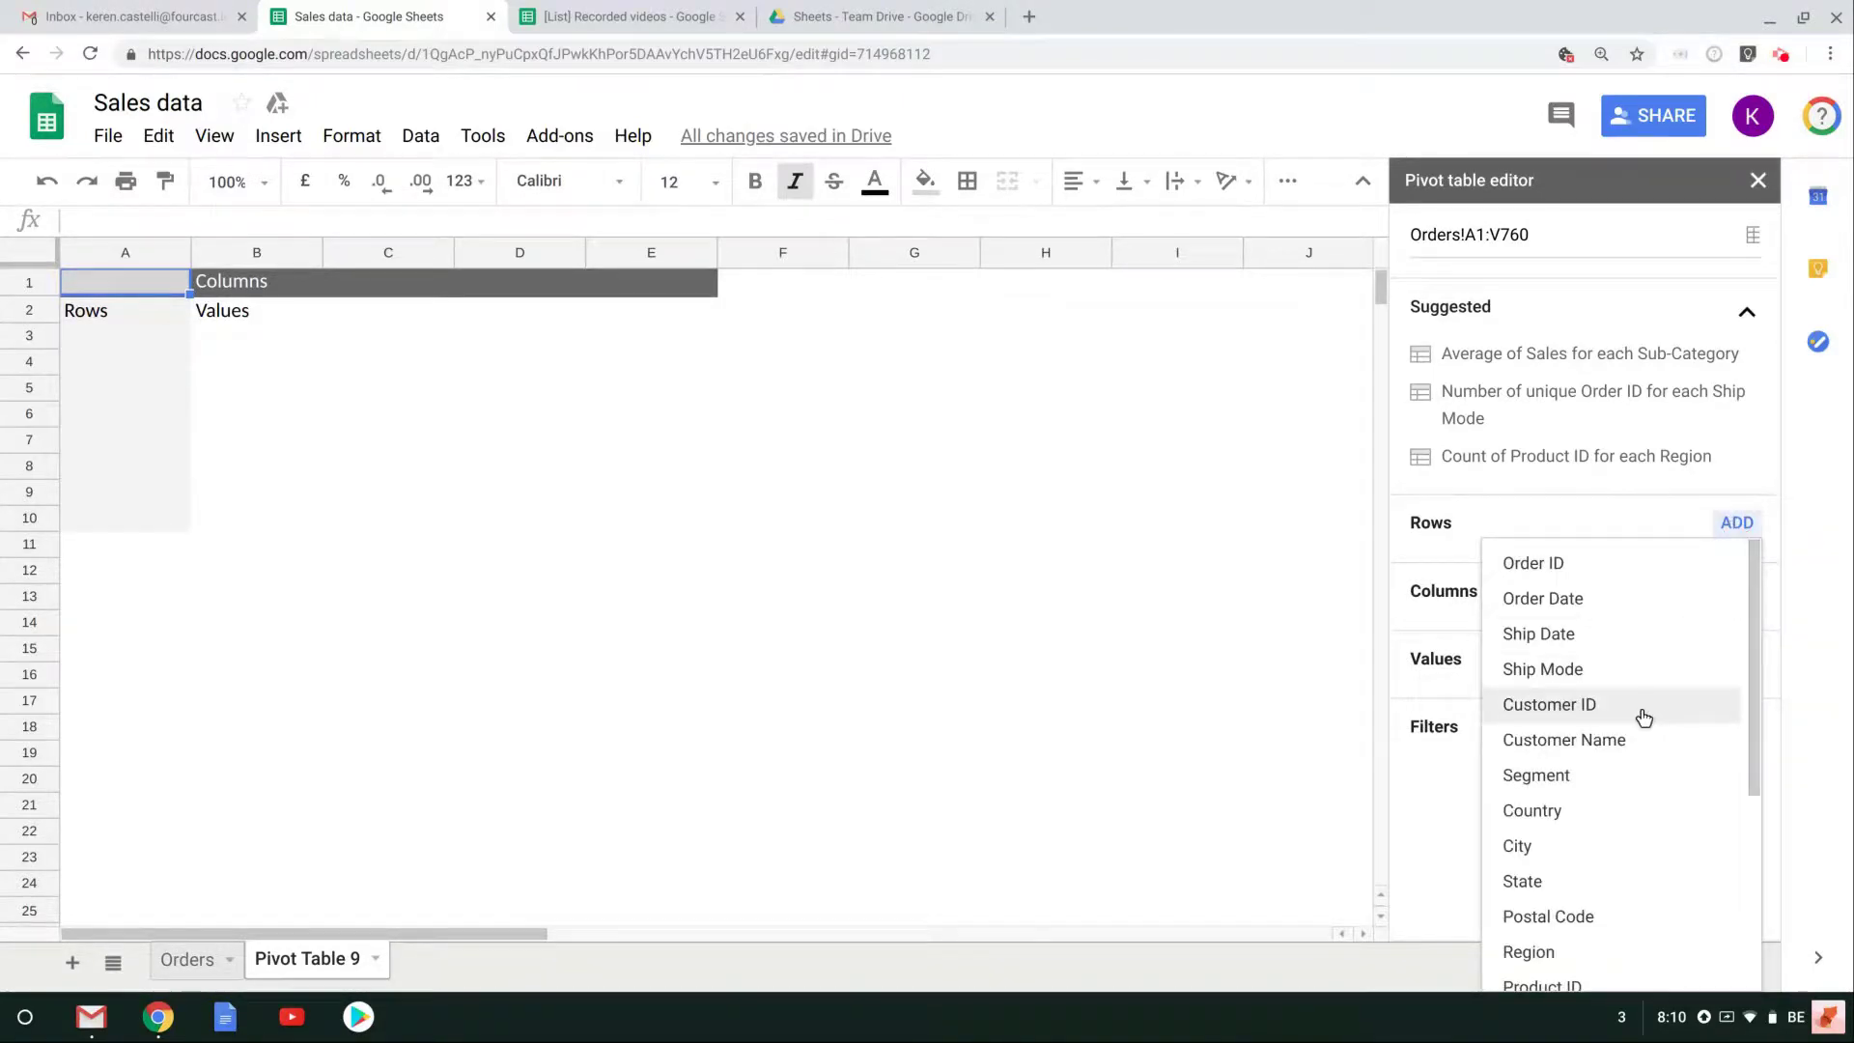
scroll(1642, 716, "down", 2)
left_click(1531, 789)
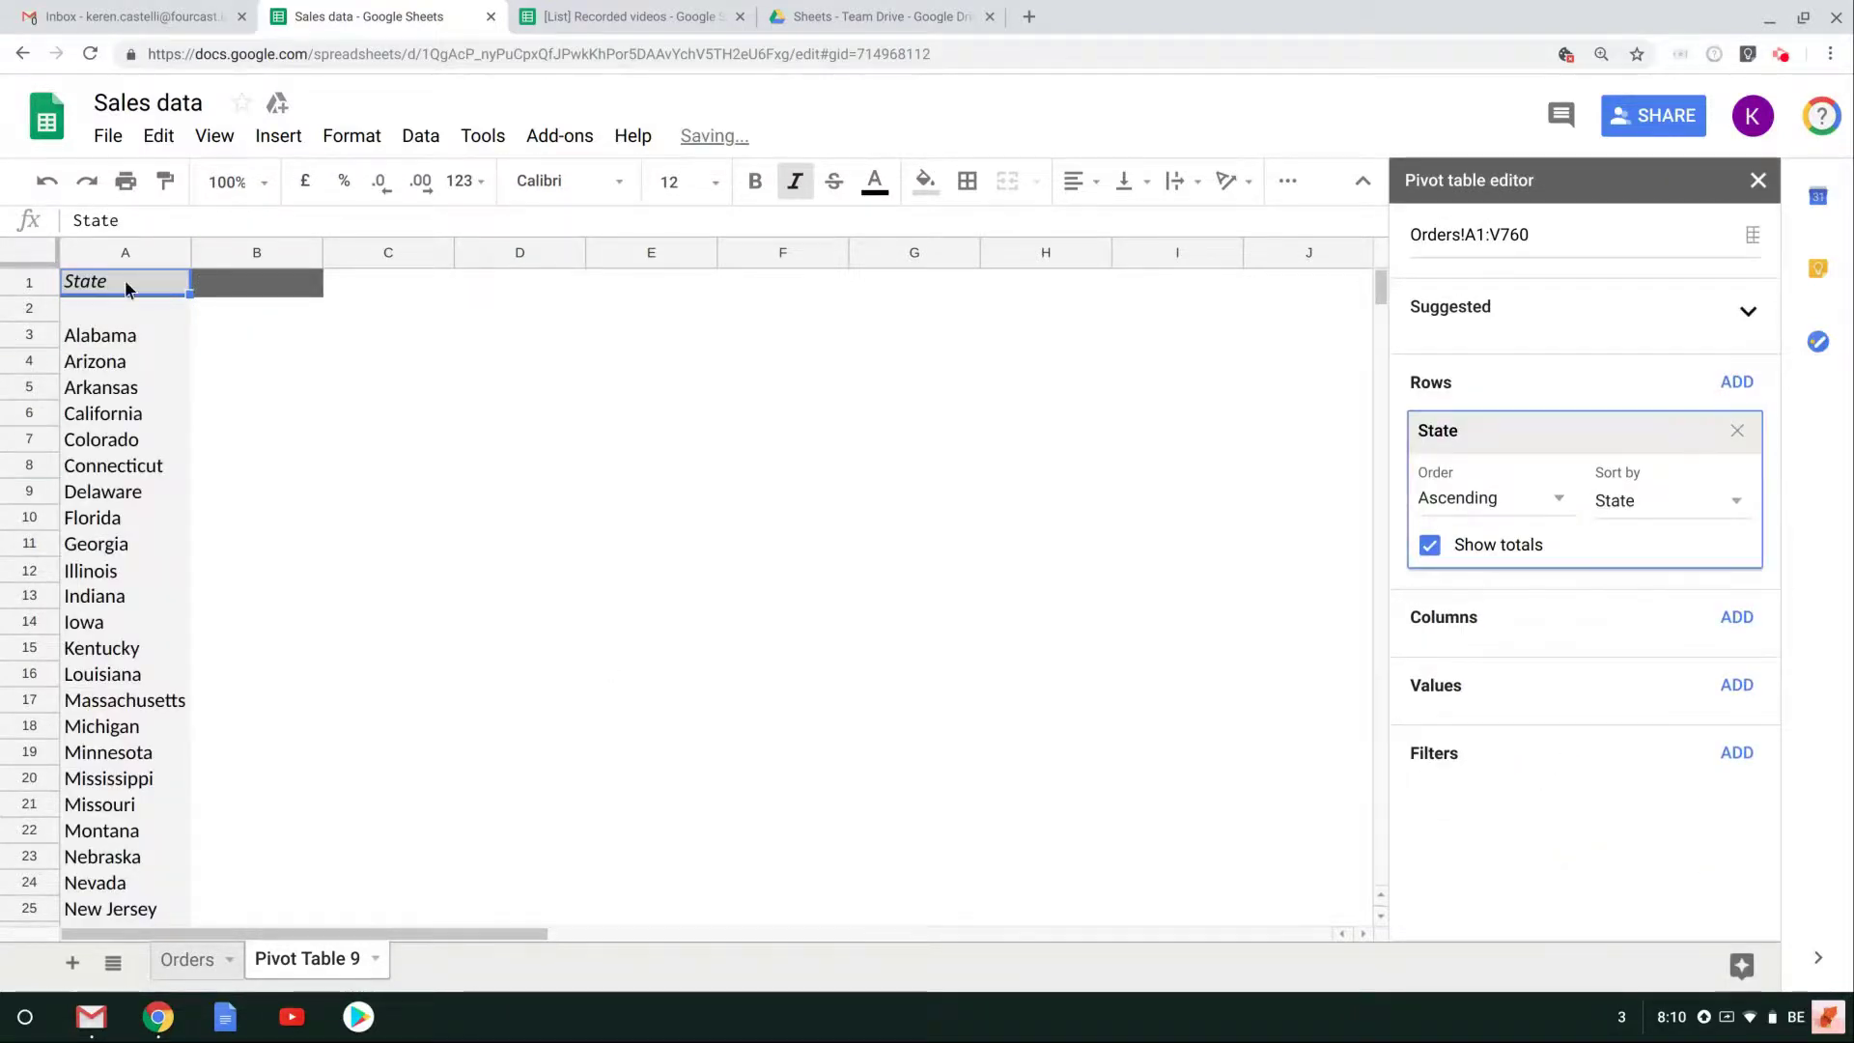
scroll(136, 753, "down", 2)
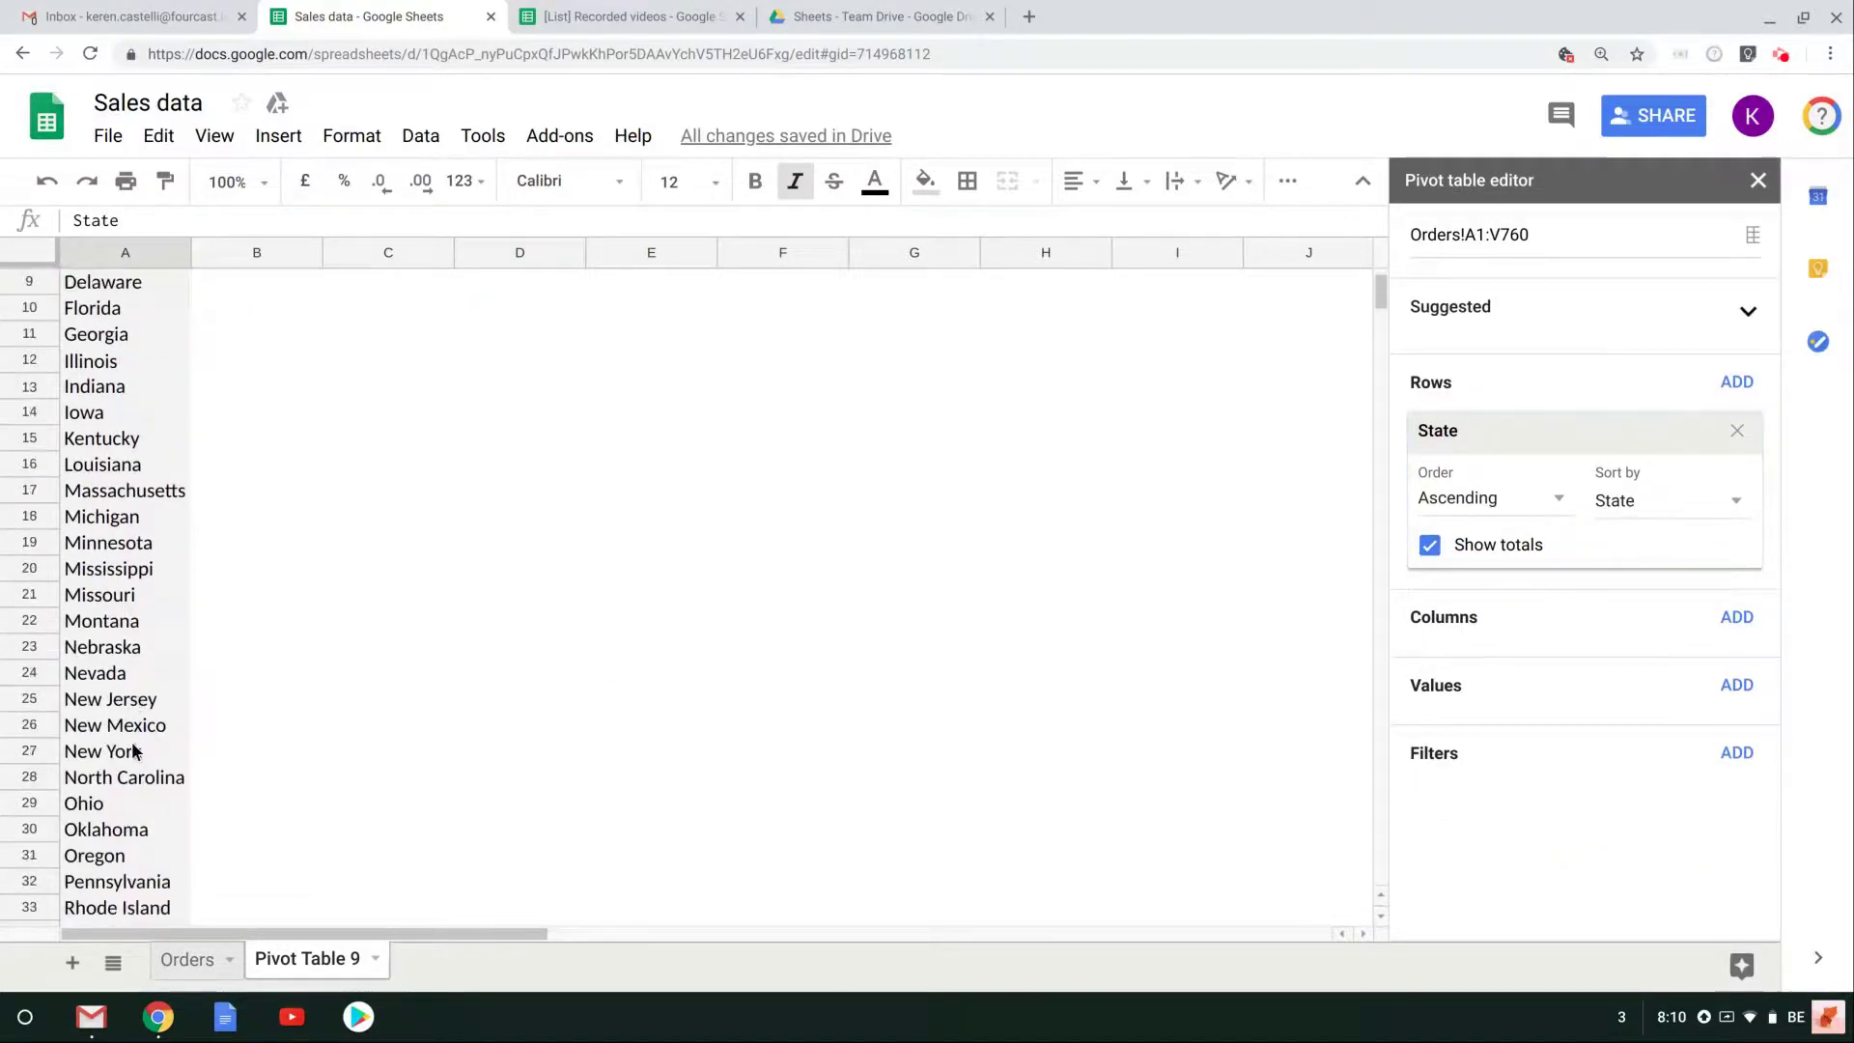
scroll(136, 753, "up", 2)
scroll(133, 751, "down", 10)
scroll(133, 744, "up", 9)
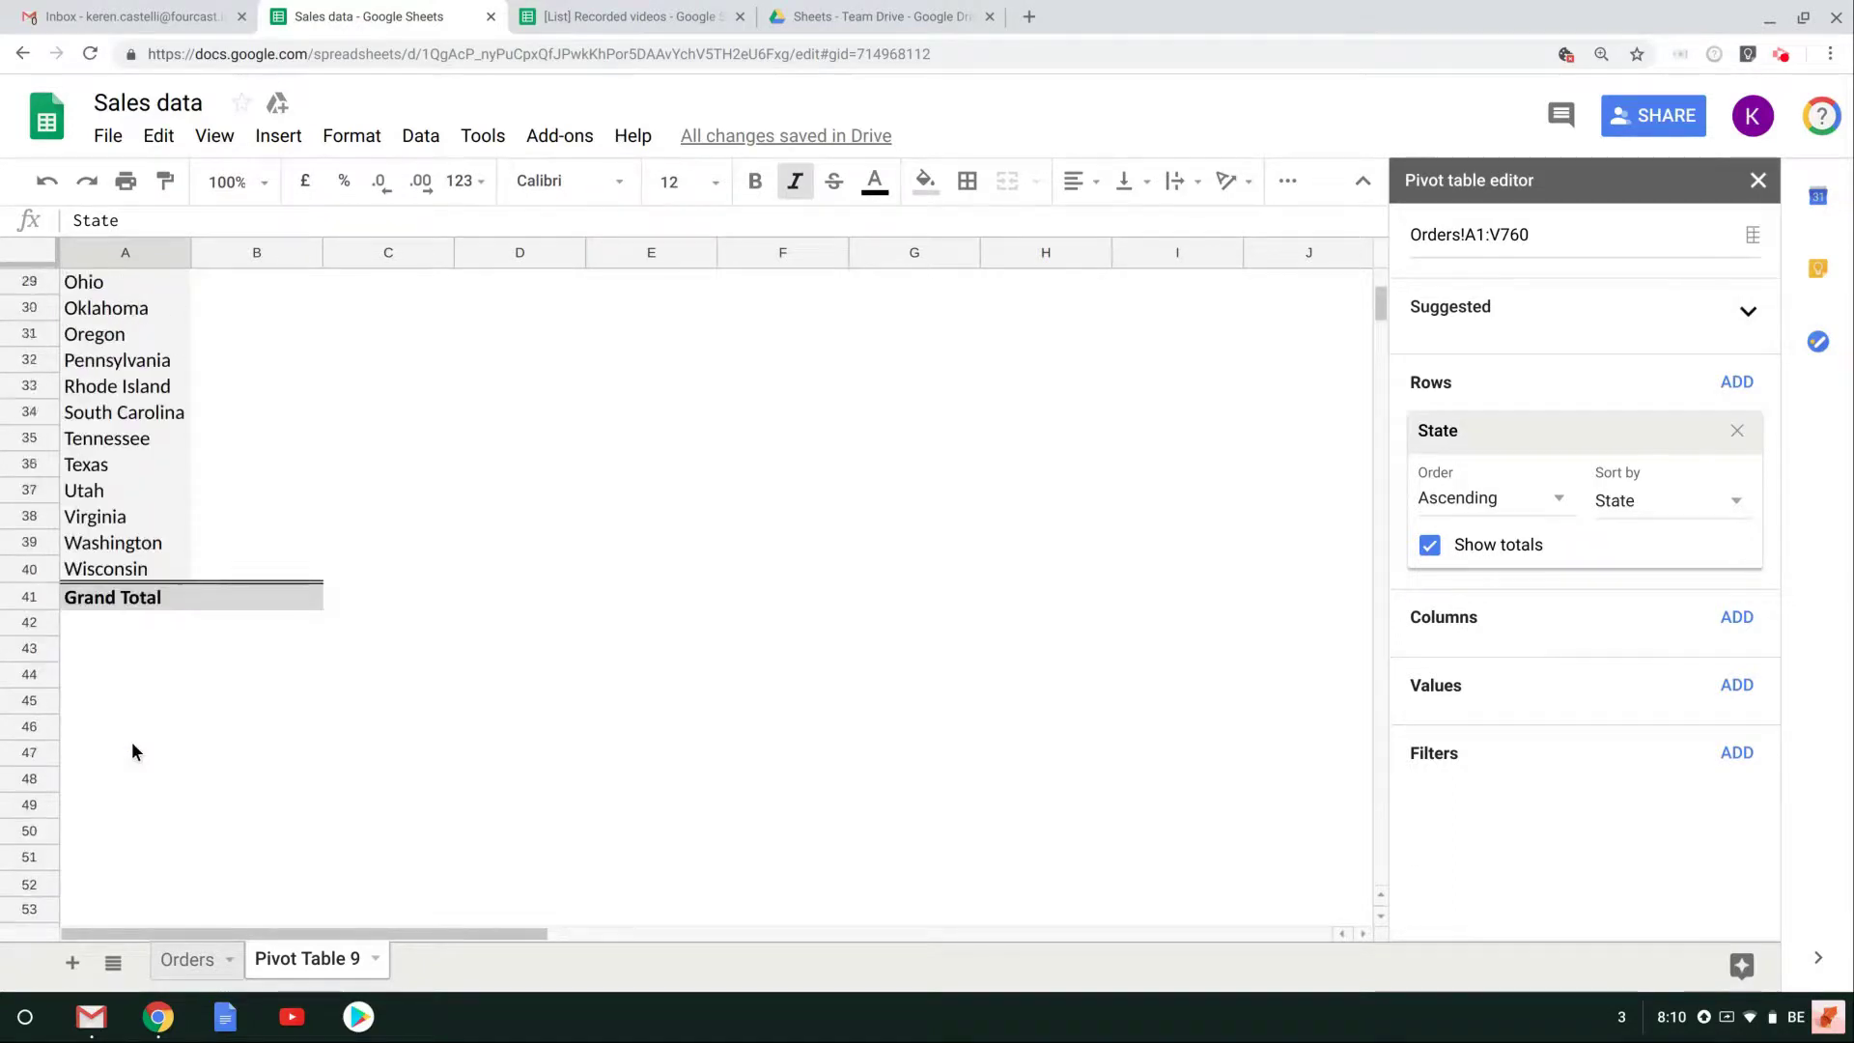
scroll(132, 745, "up", 2)
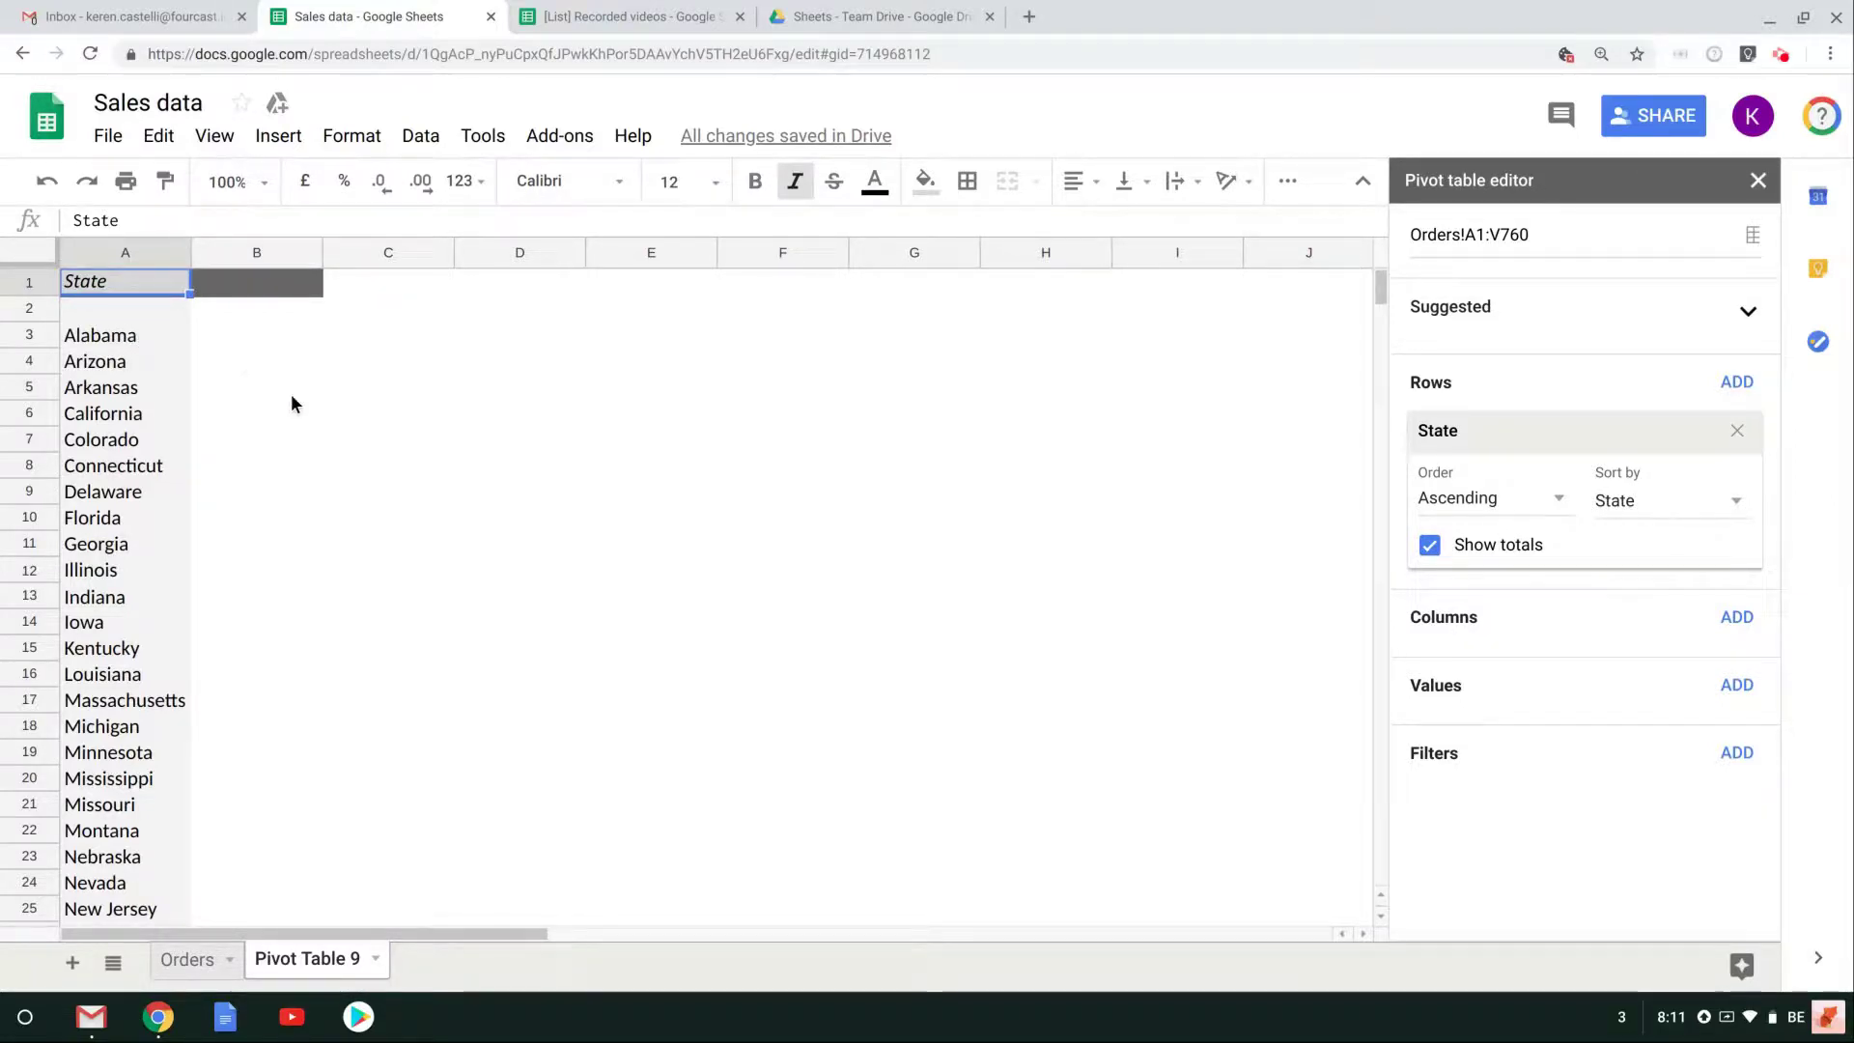
left_click(1735, 384)
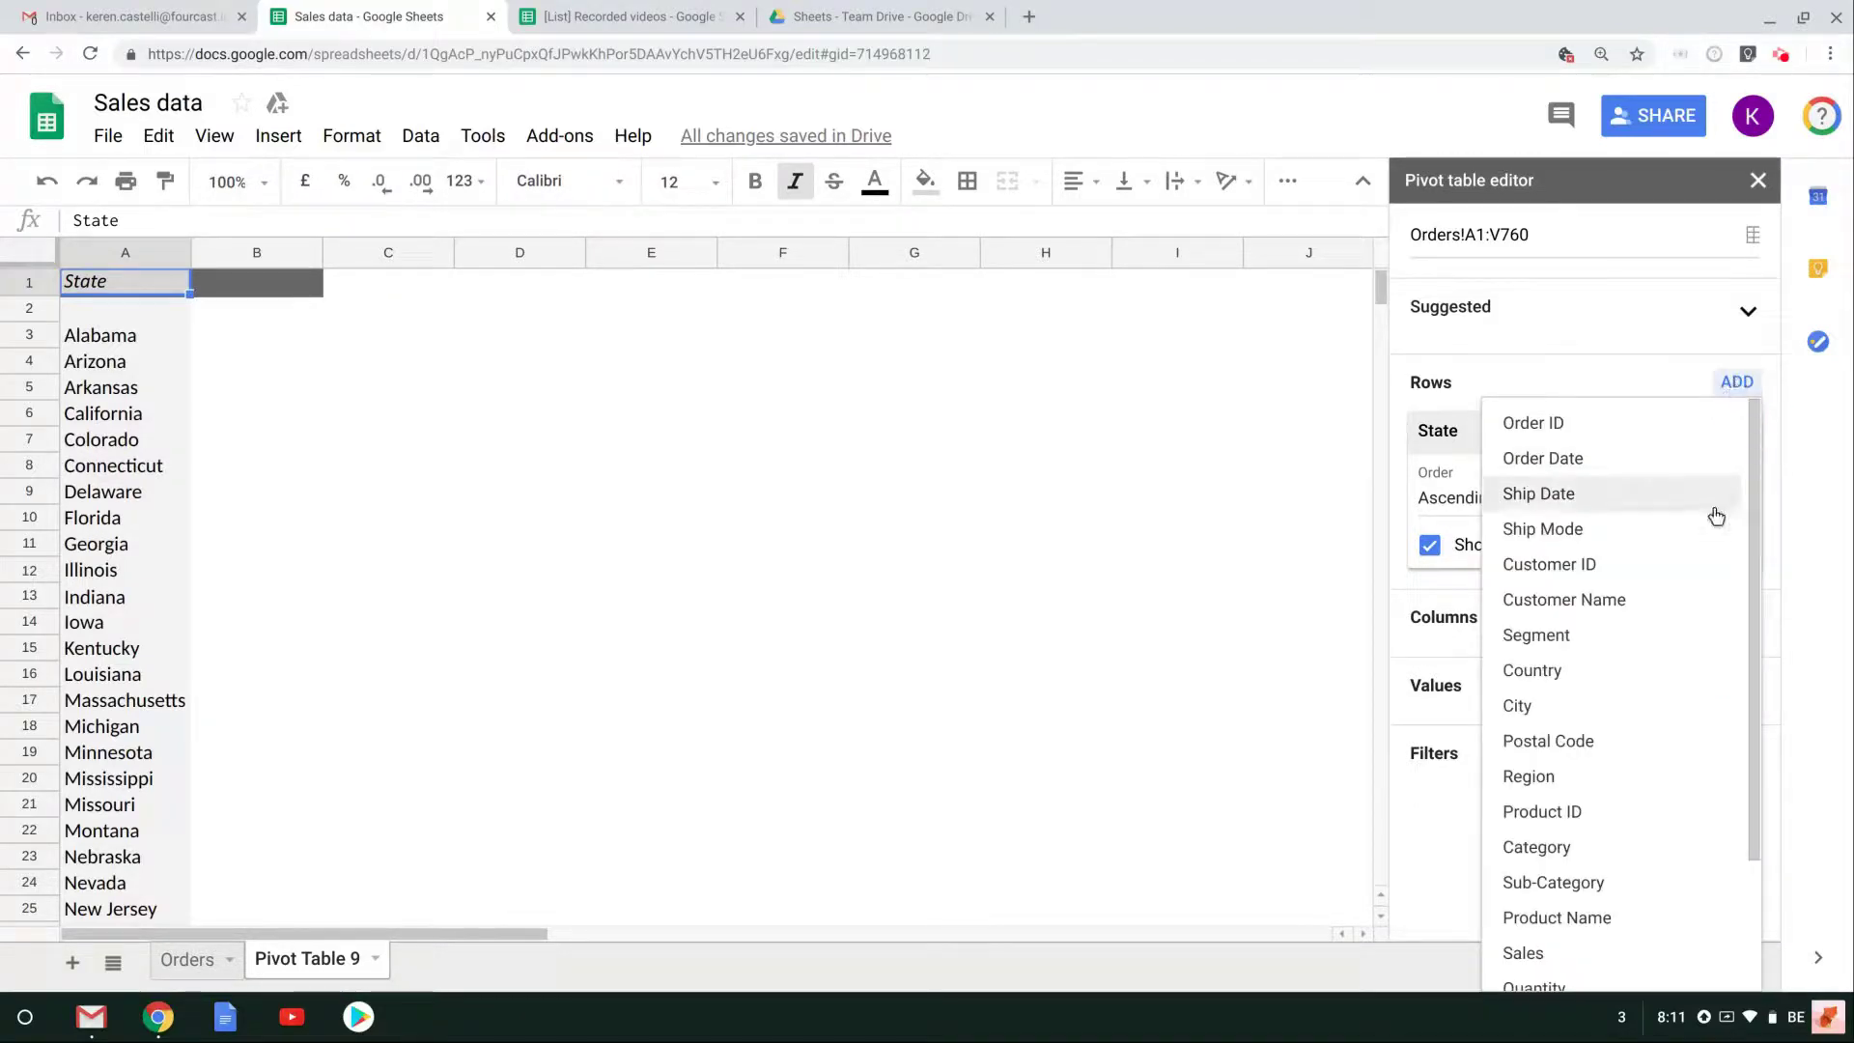
left_click(1551, 711)
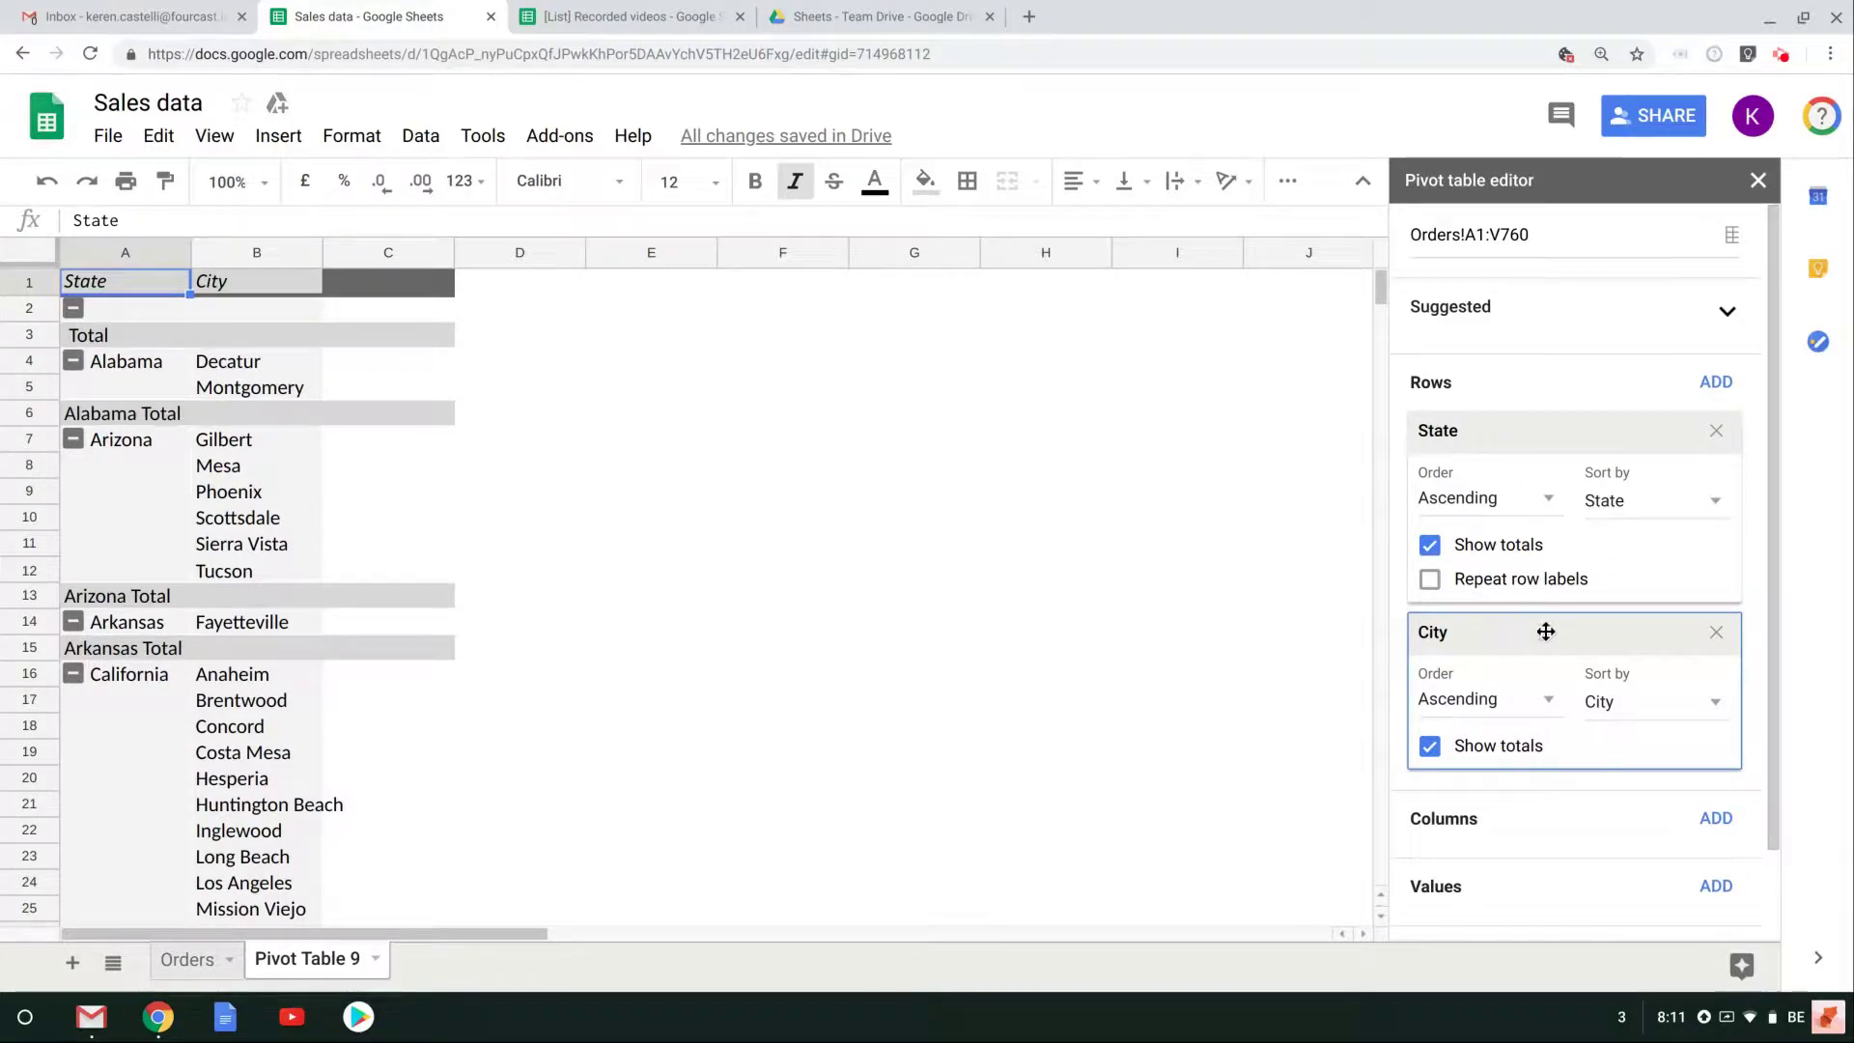
Add Category as the column field of the pivot table
scroll(1545, 631, "down", 2)
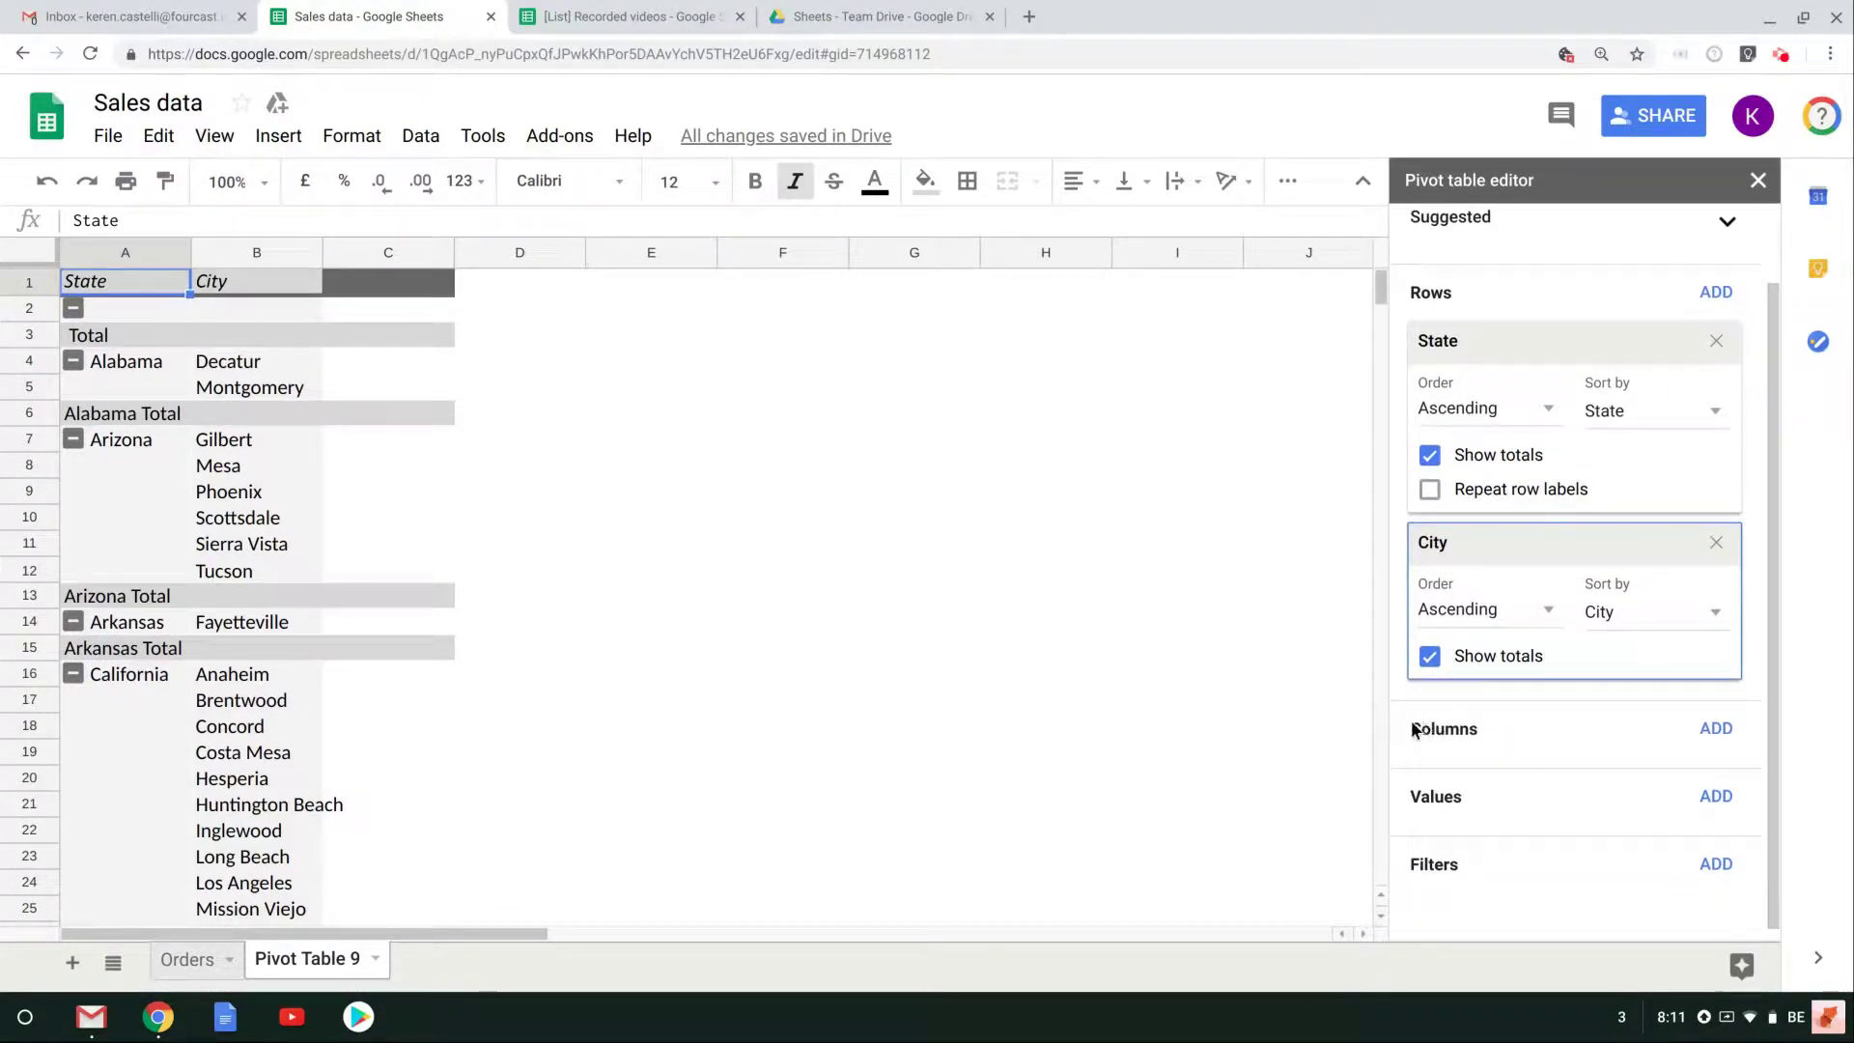
left_click(1710, 731)
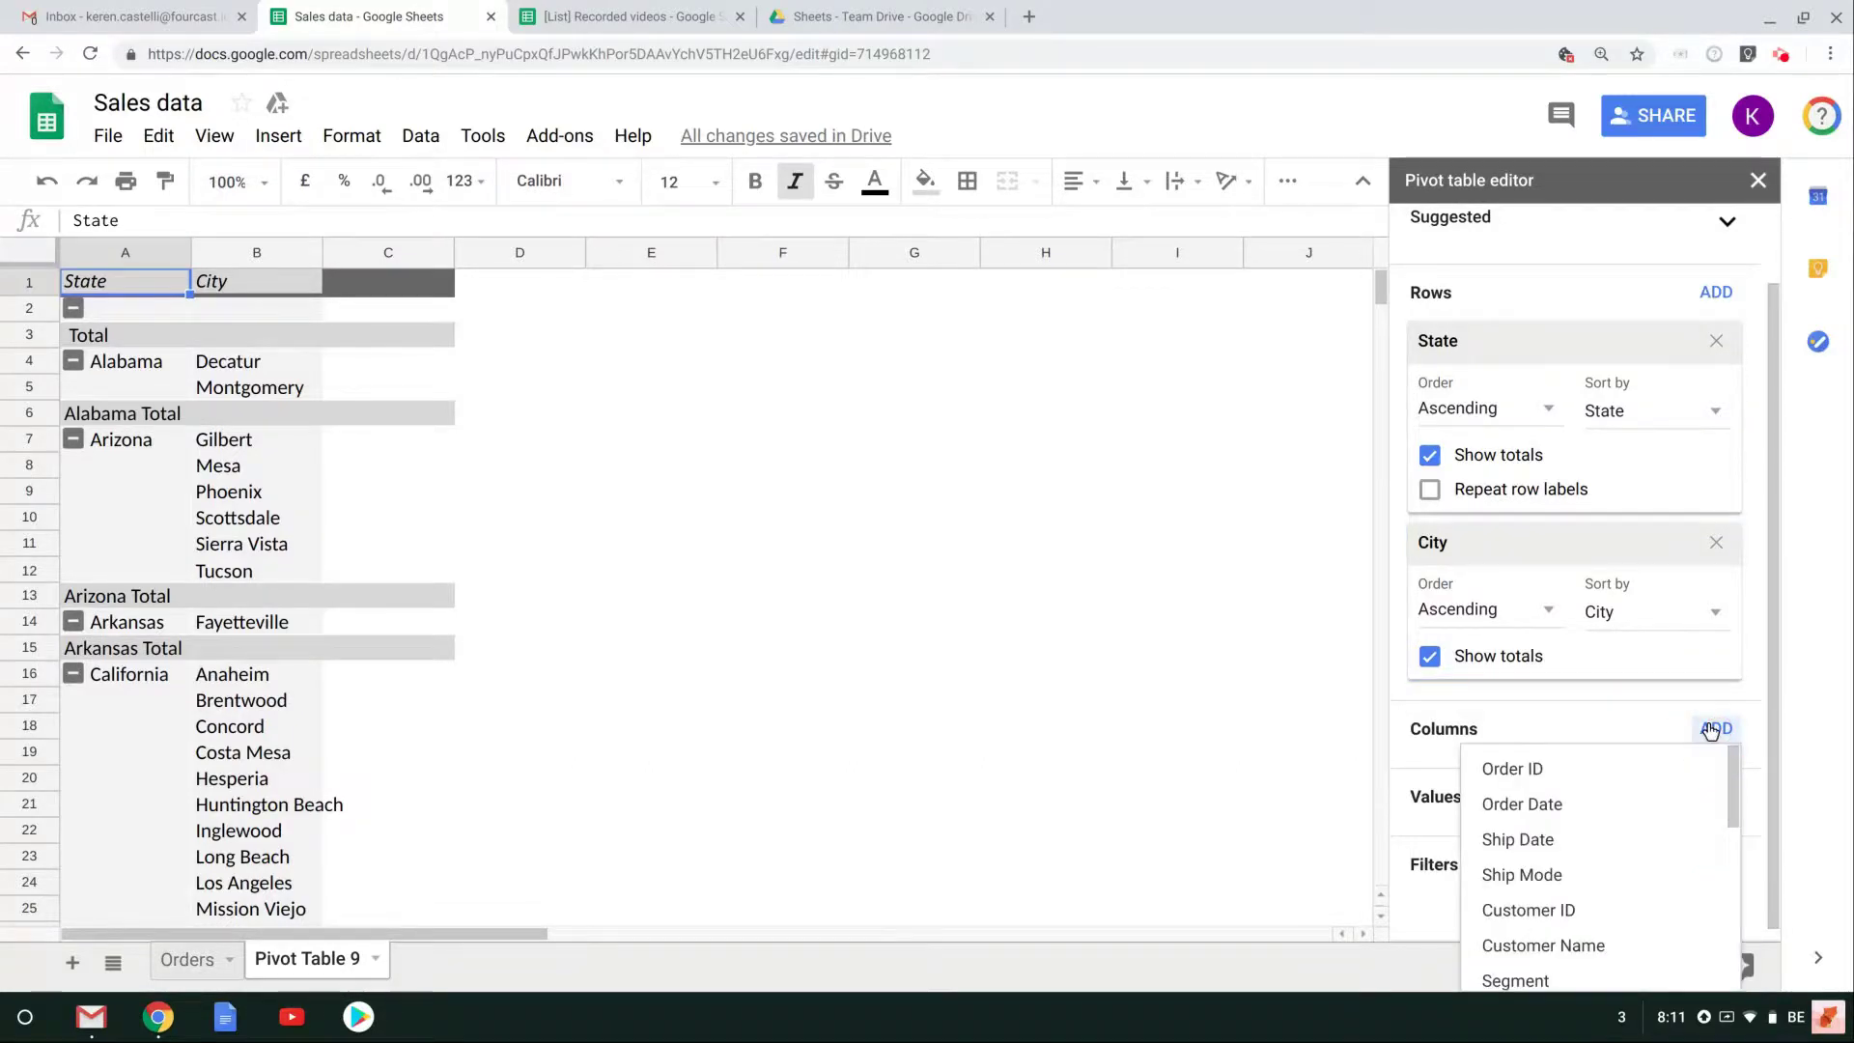
scroll(1664, 792, "down", 3)
scroll(1664, 792, "down", 3)
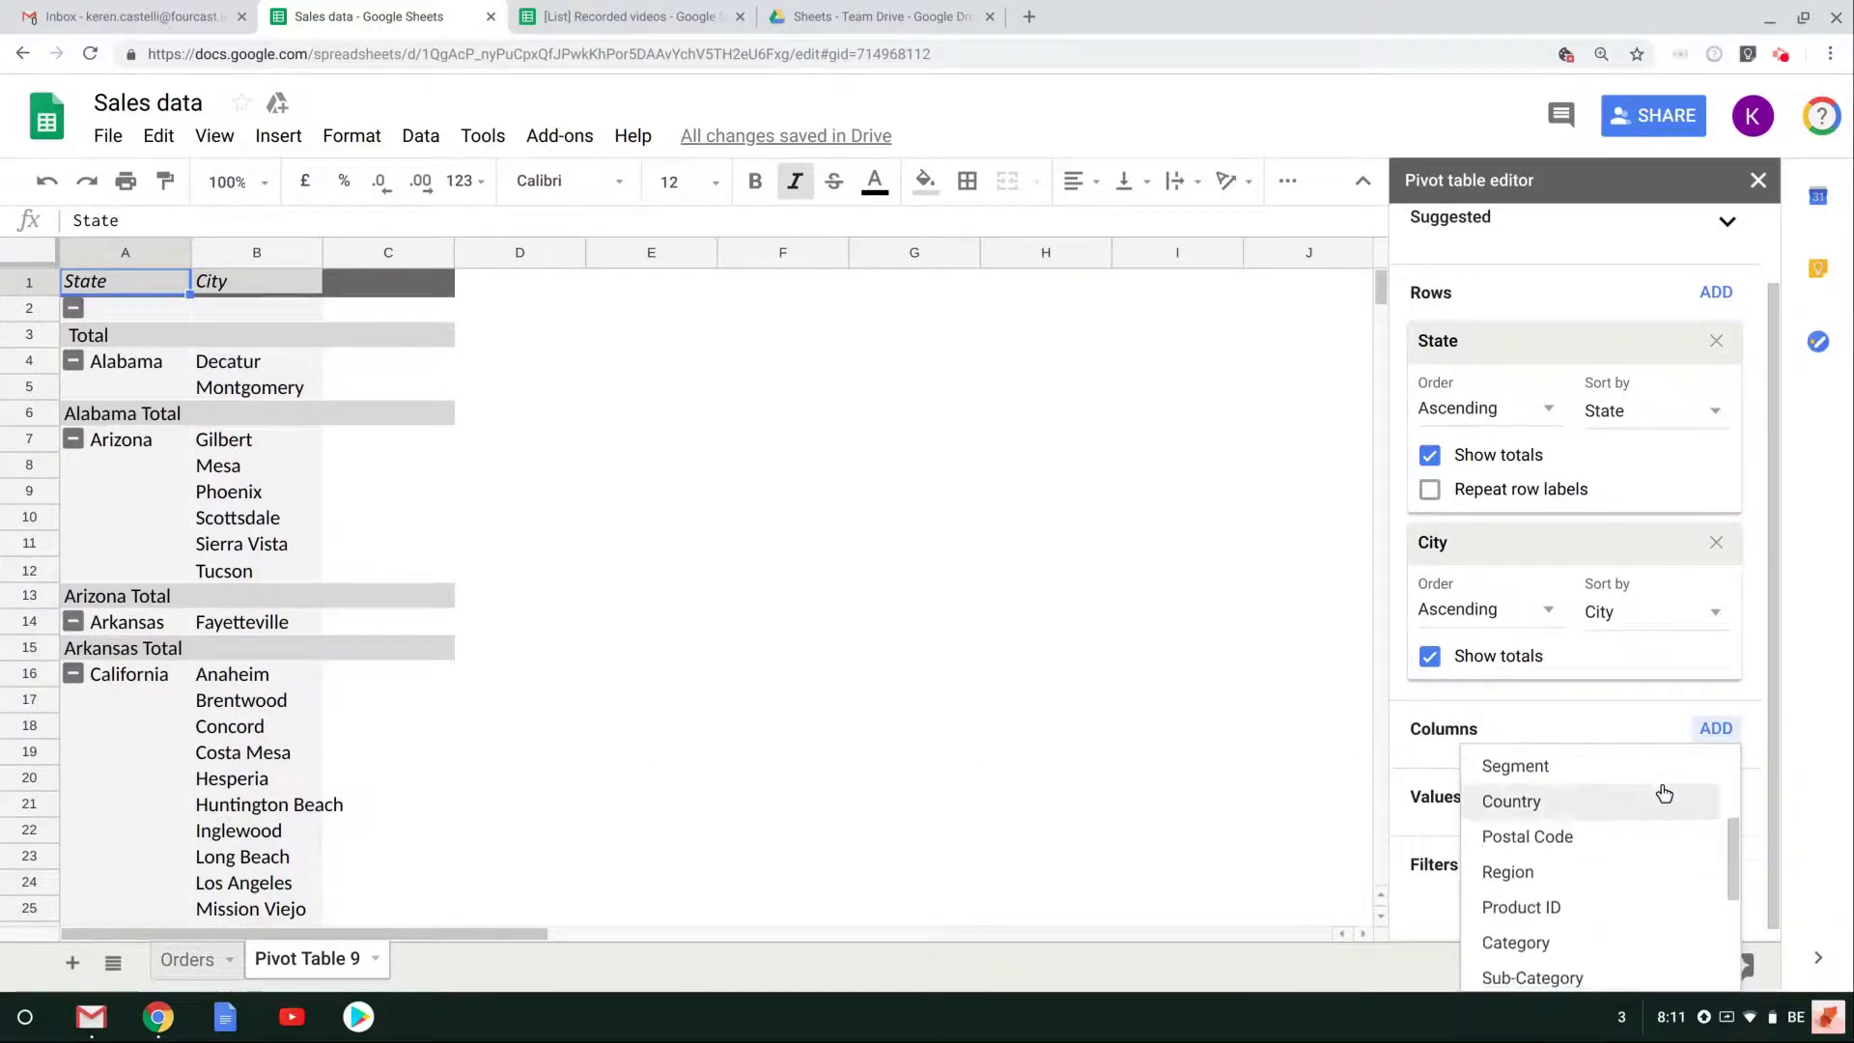
left_click(1606, 839)
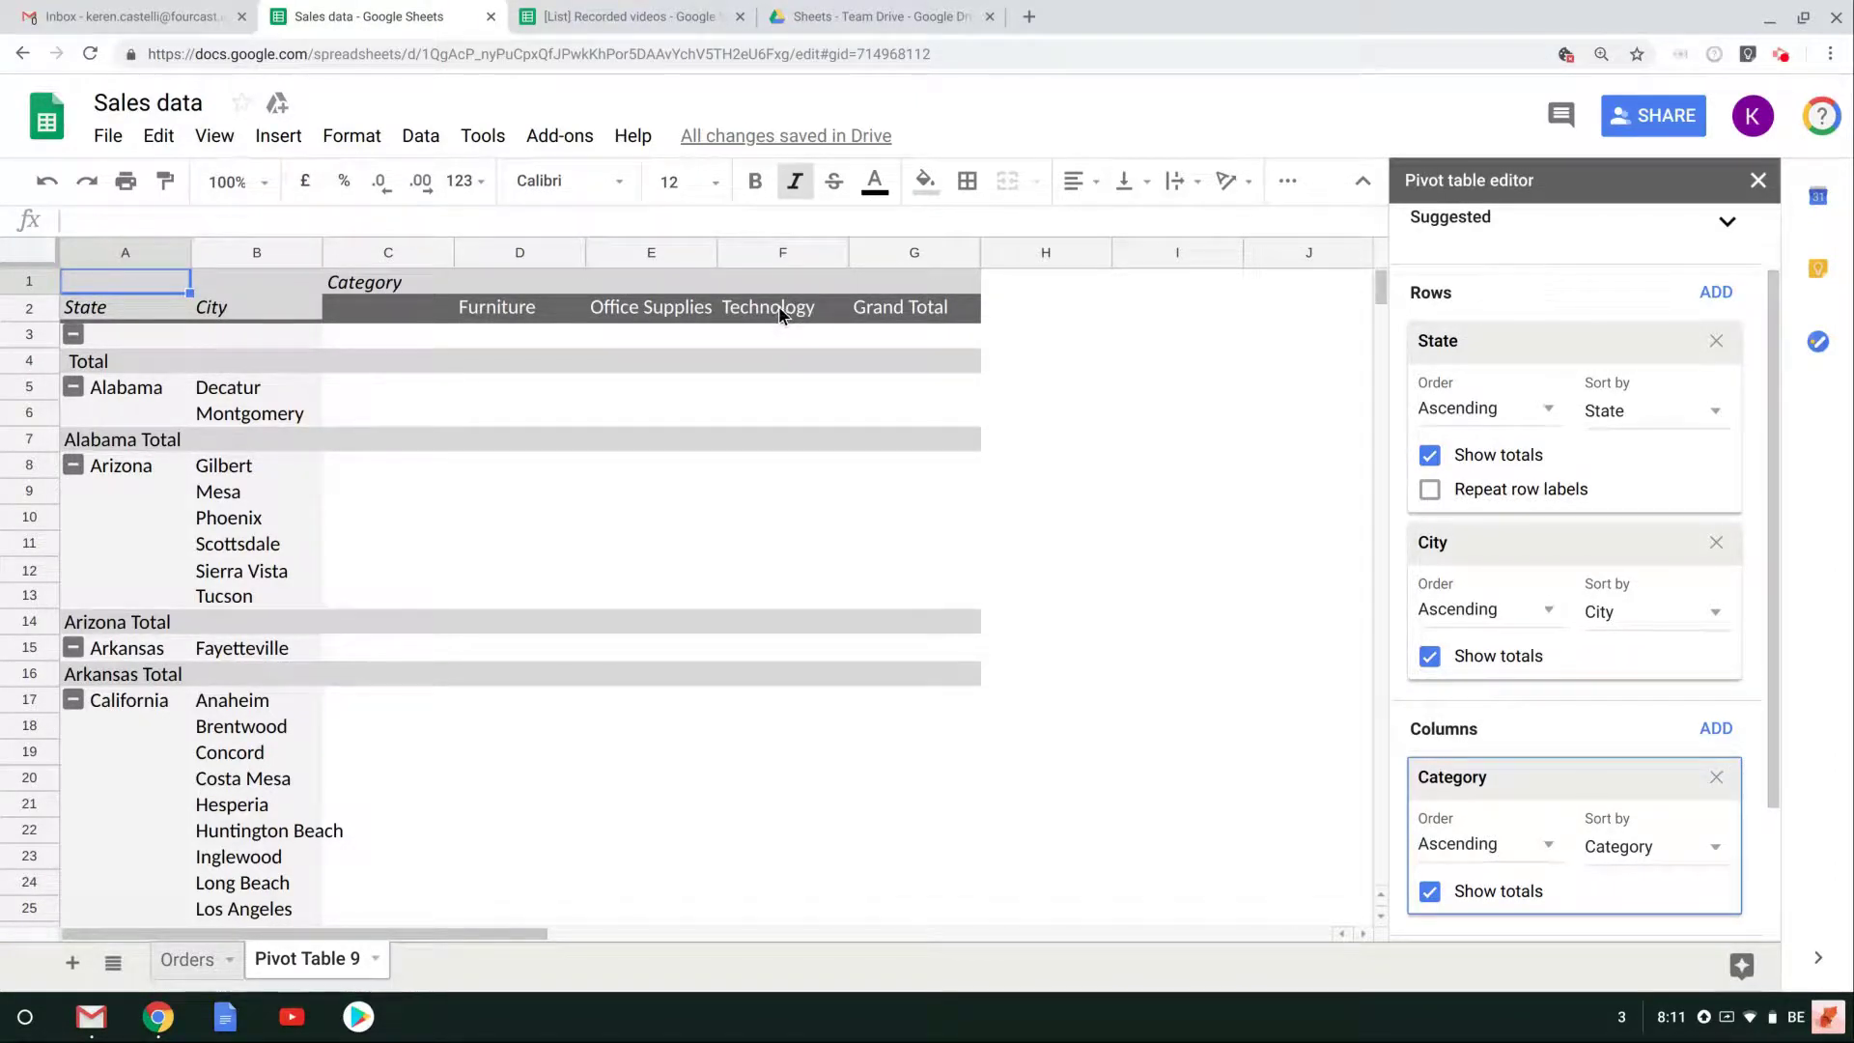
Add Sales as the value field of the pivot table, summarized by SUM
scroll(1551, 599, "down", 2)
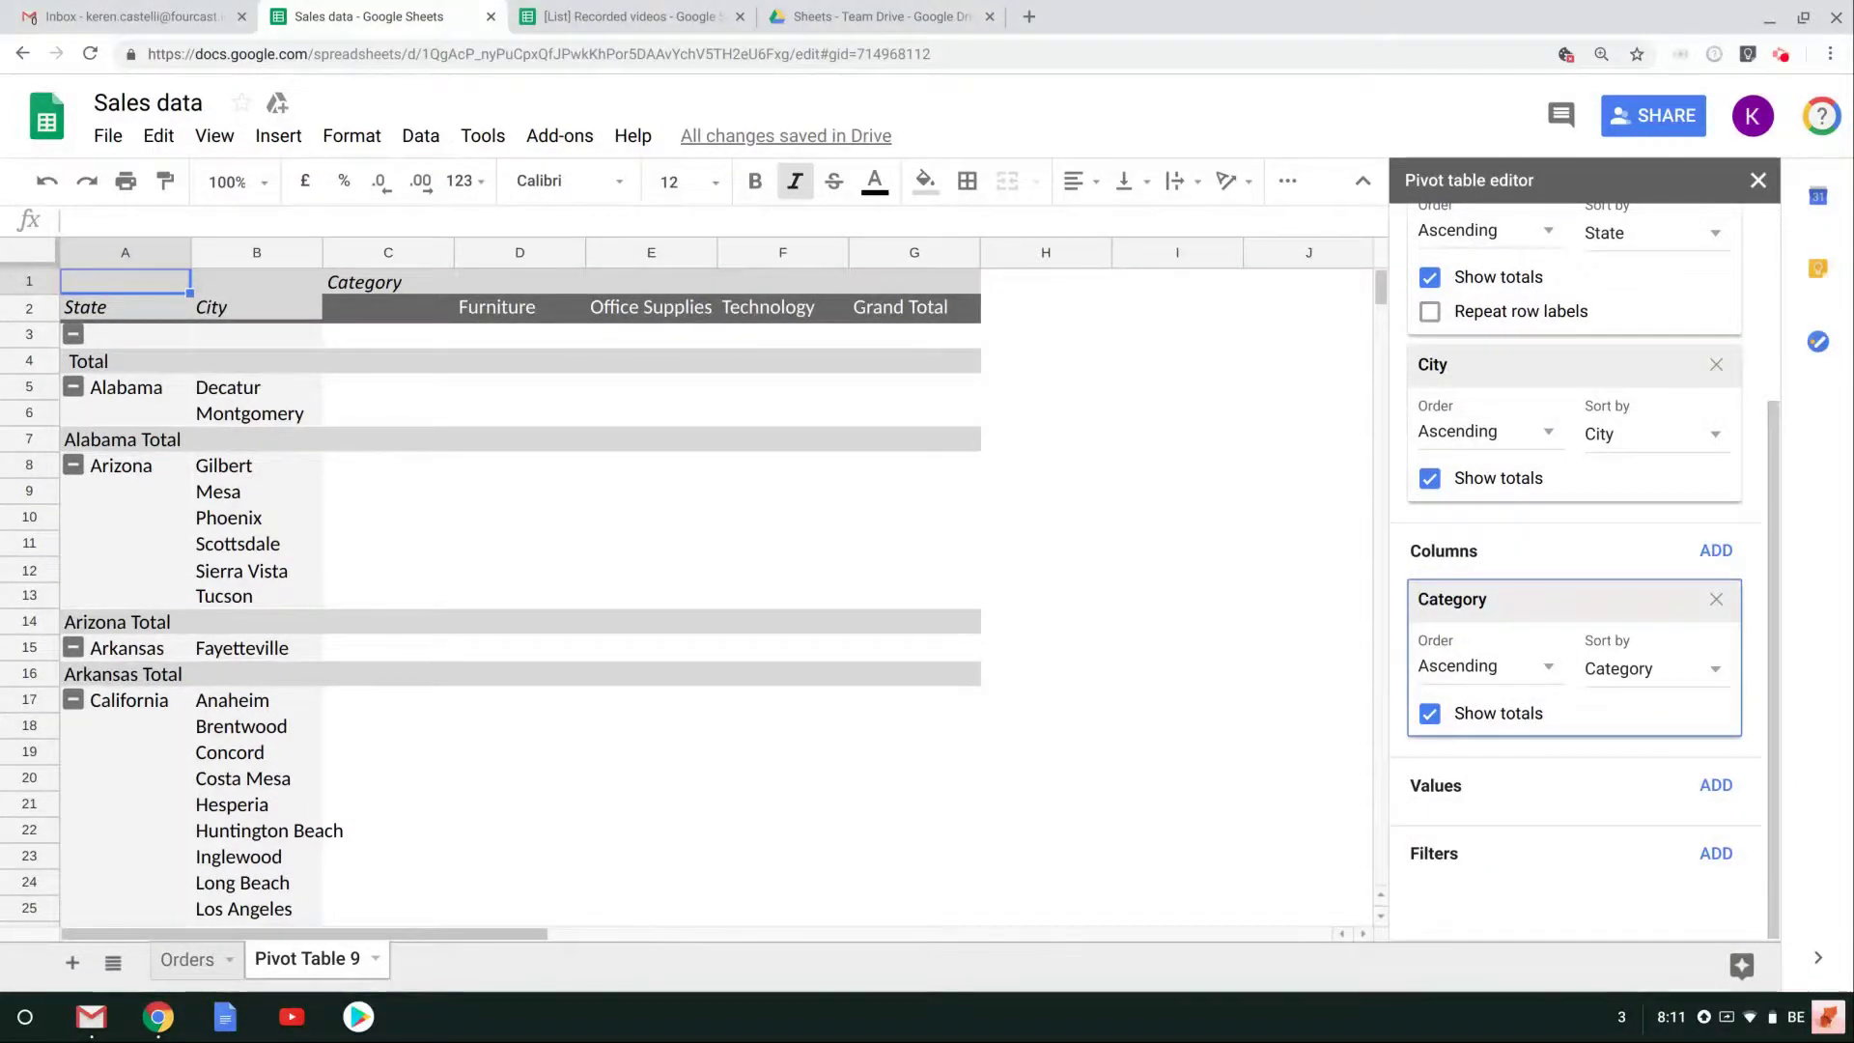
left_click(1707, 787)
scroll(1642, 856, "down", 3)
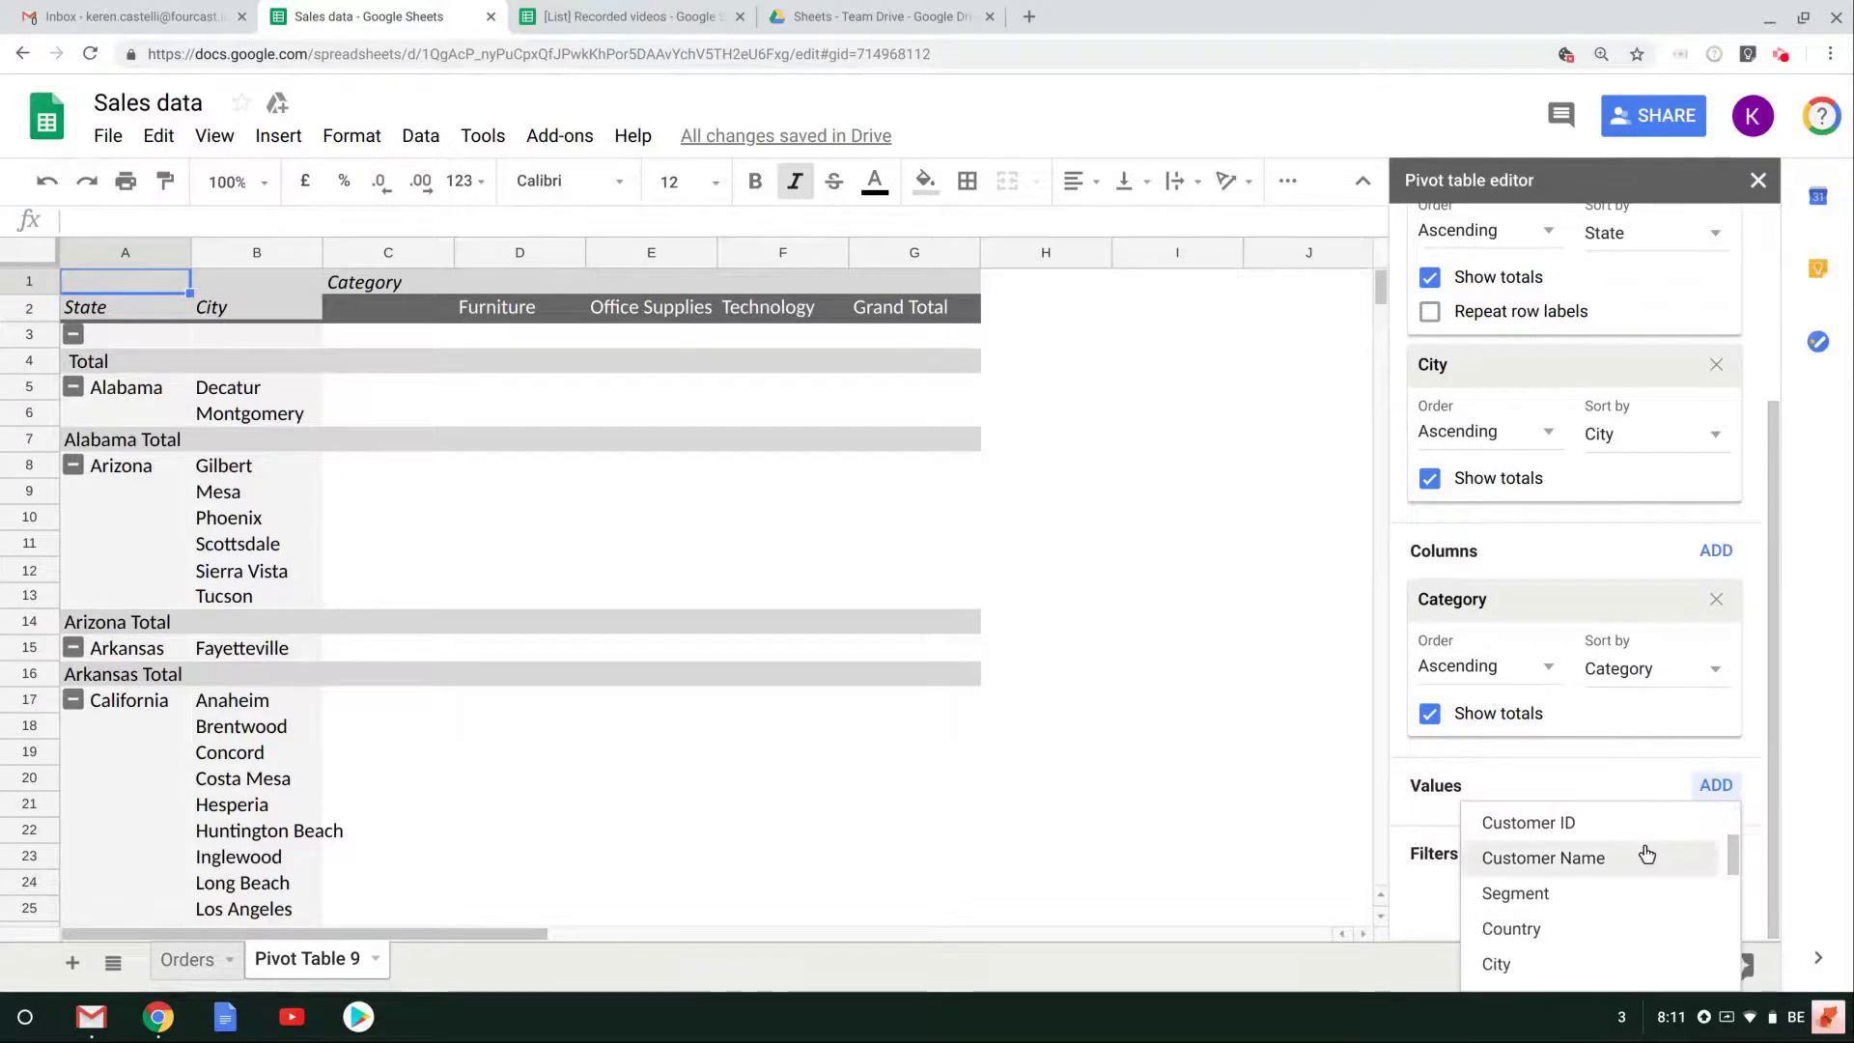
scroll(1647, 855, "down", 5)
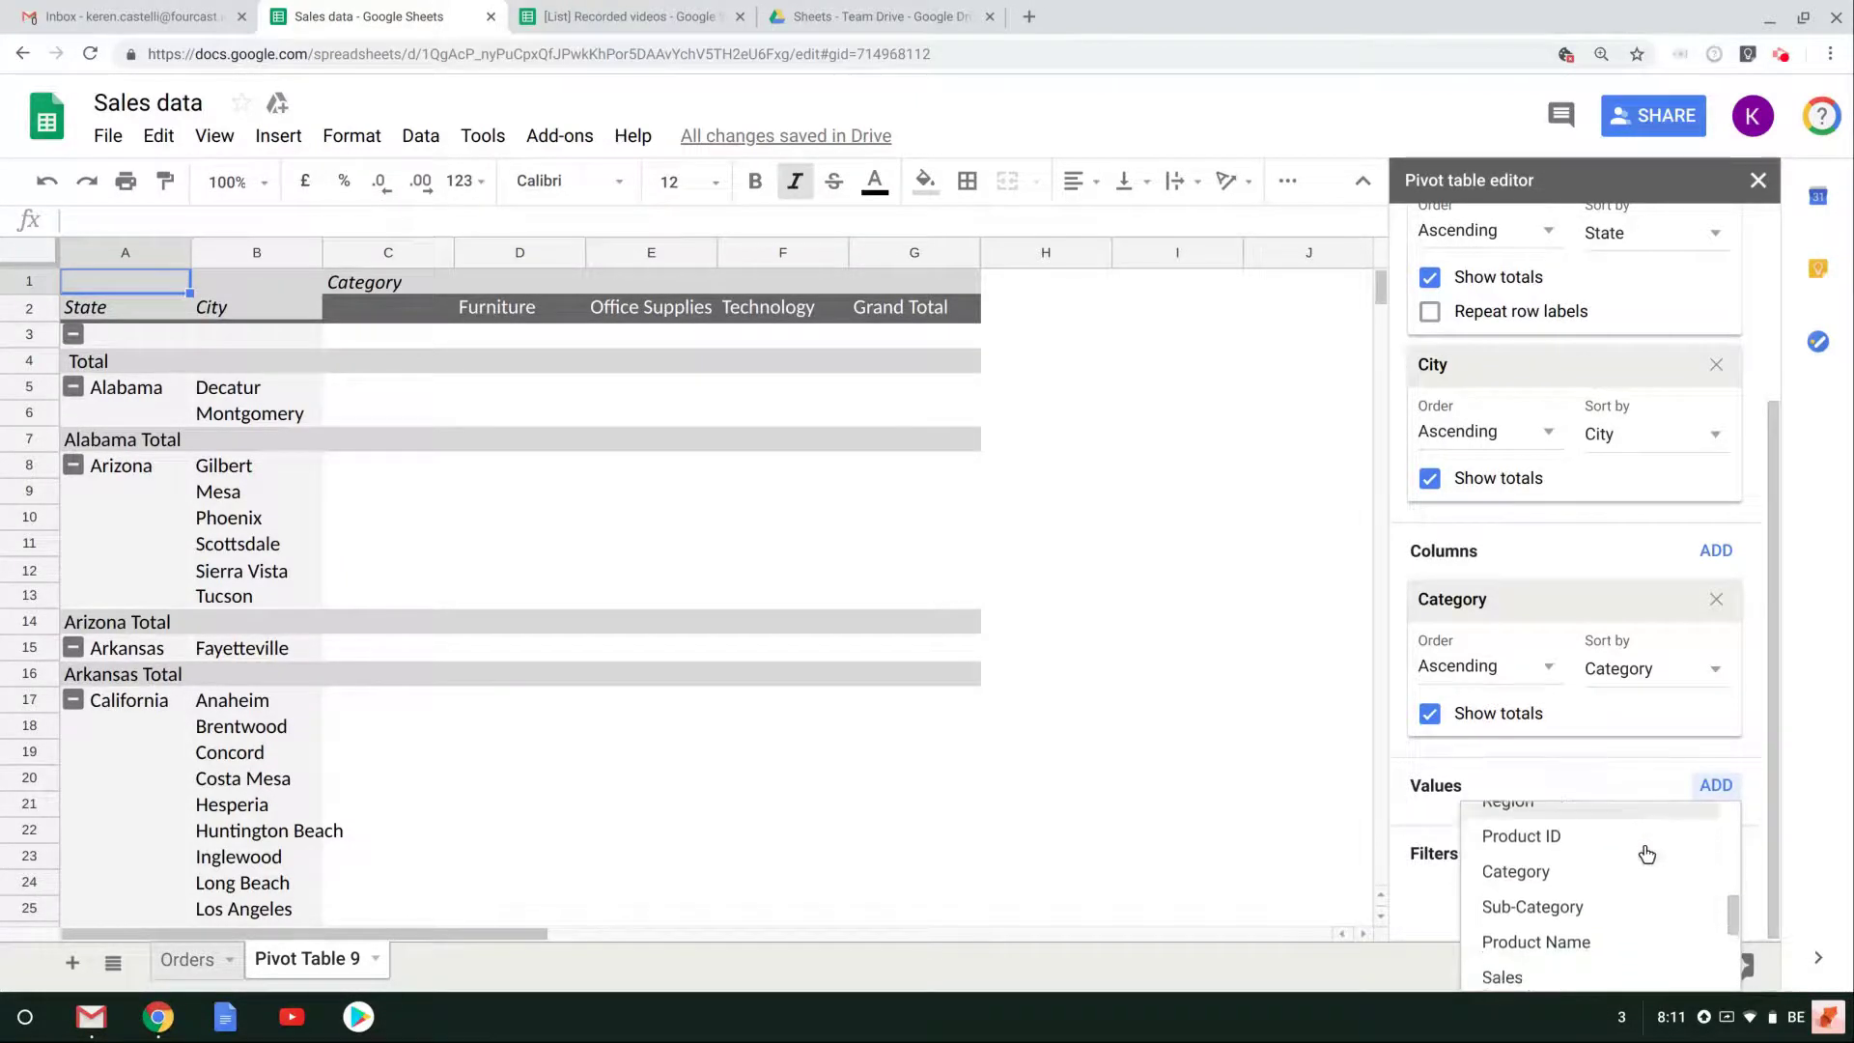
scroll(1646, 855, "down", 2)
left_click(1506, 886)
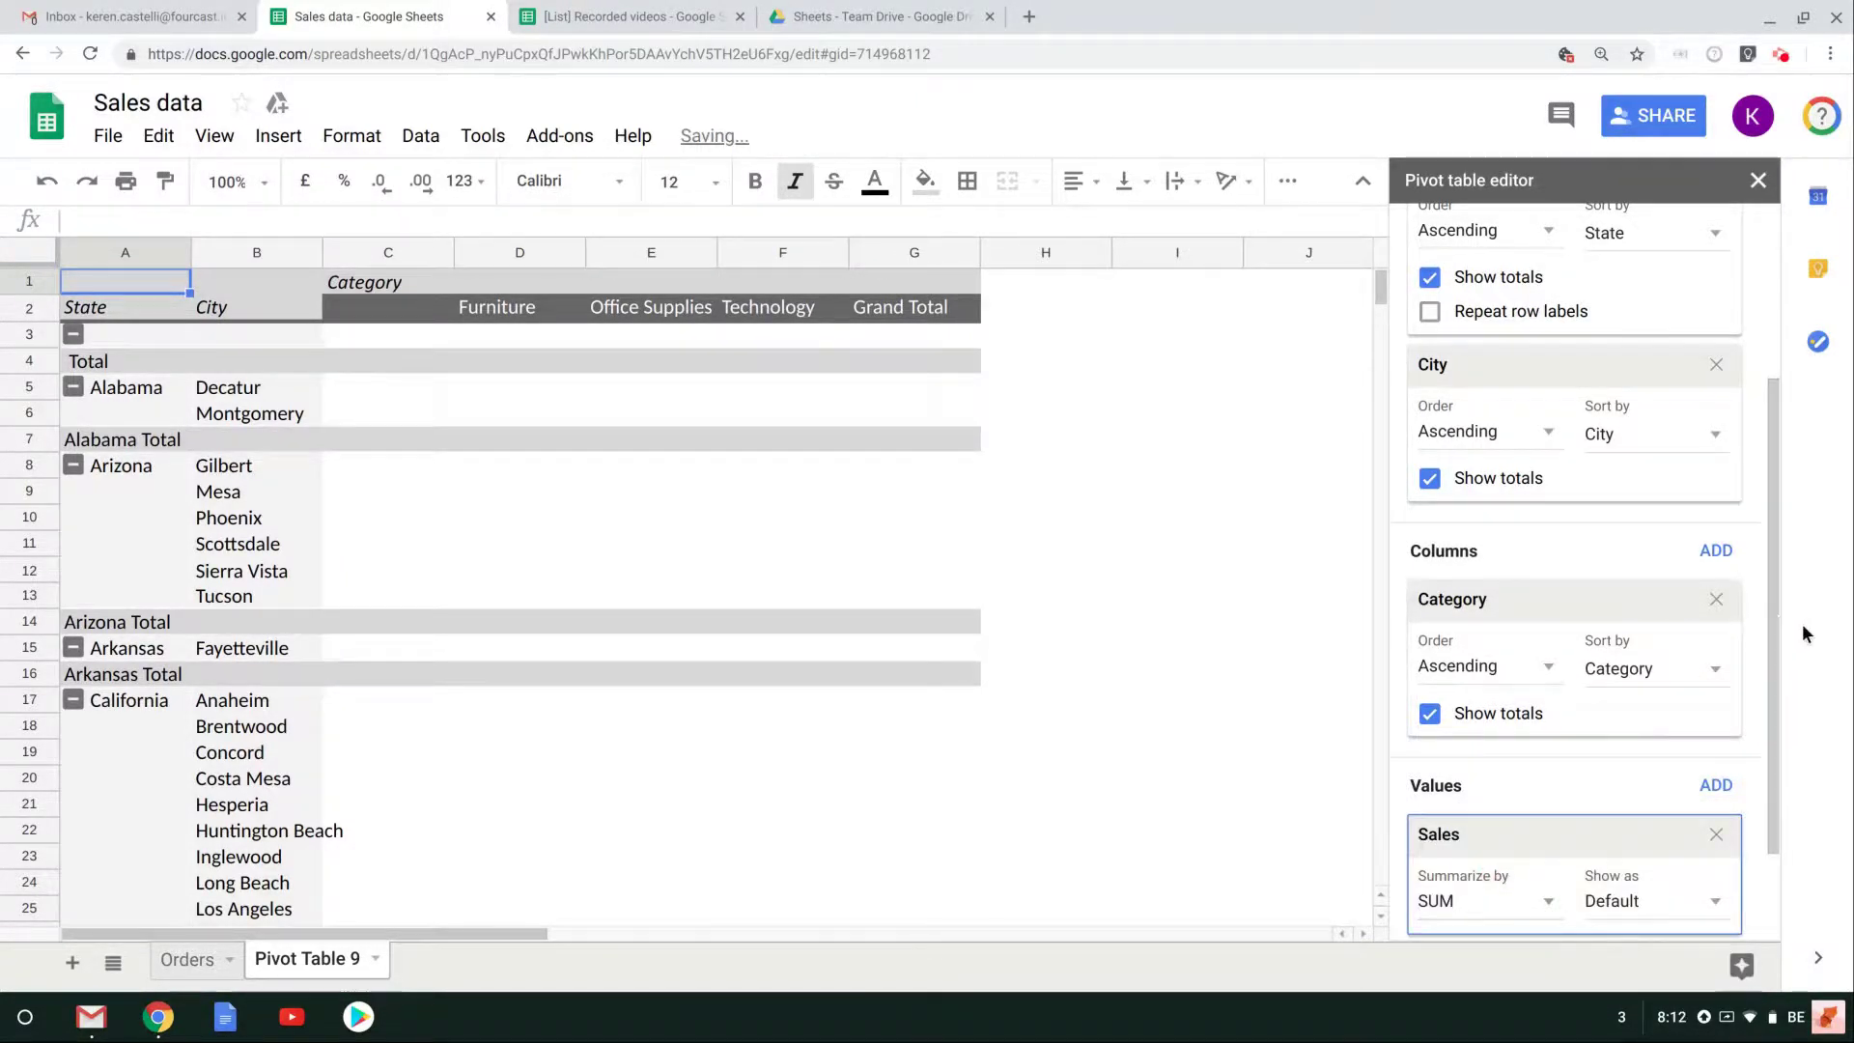
View the available summary functions for the Sales values, keeping SUM selected
left_click_drag(1773, 614, 1772, 641)
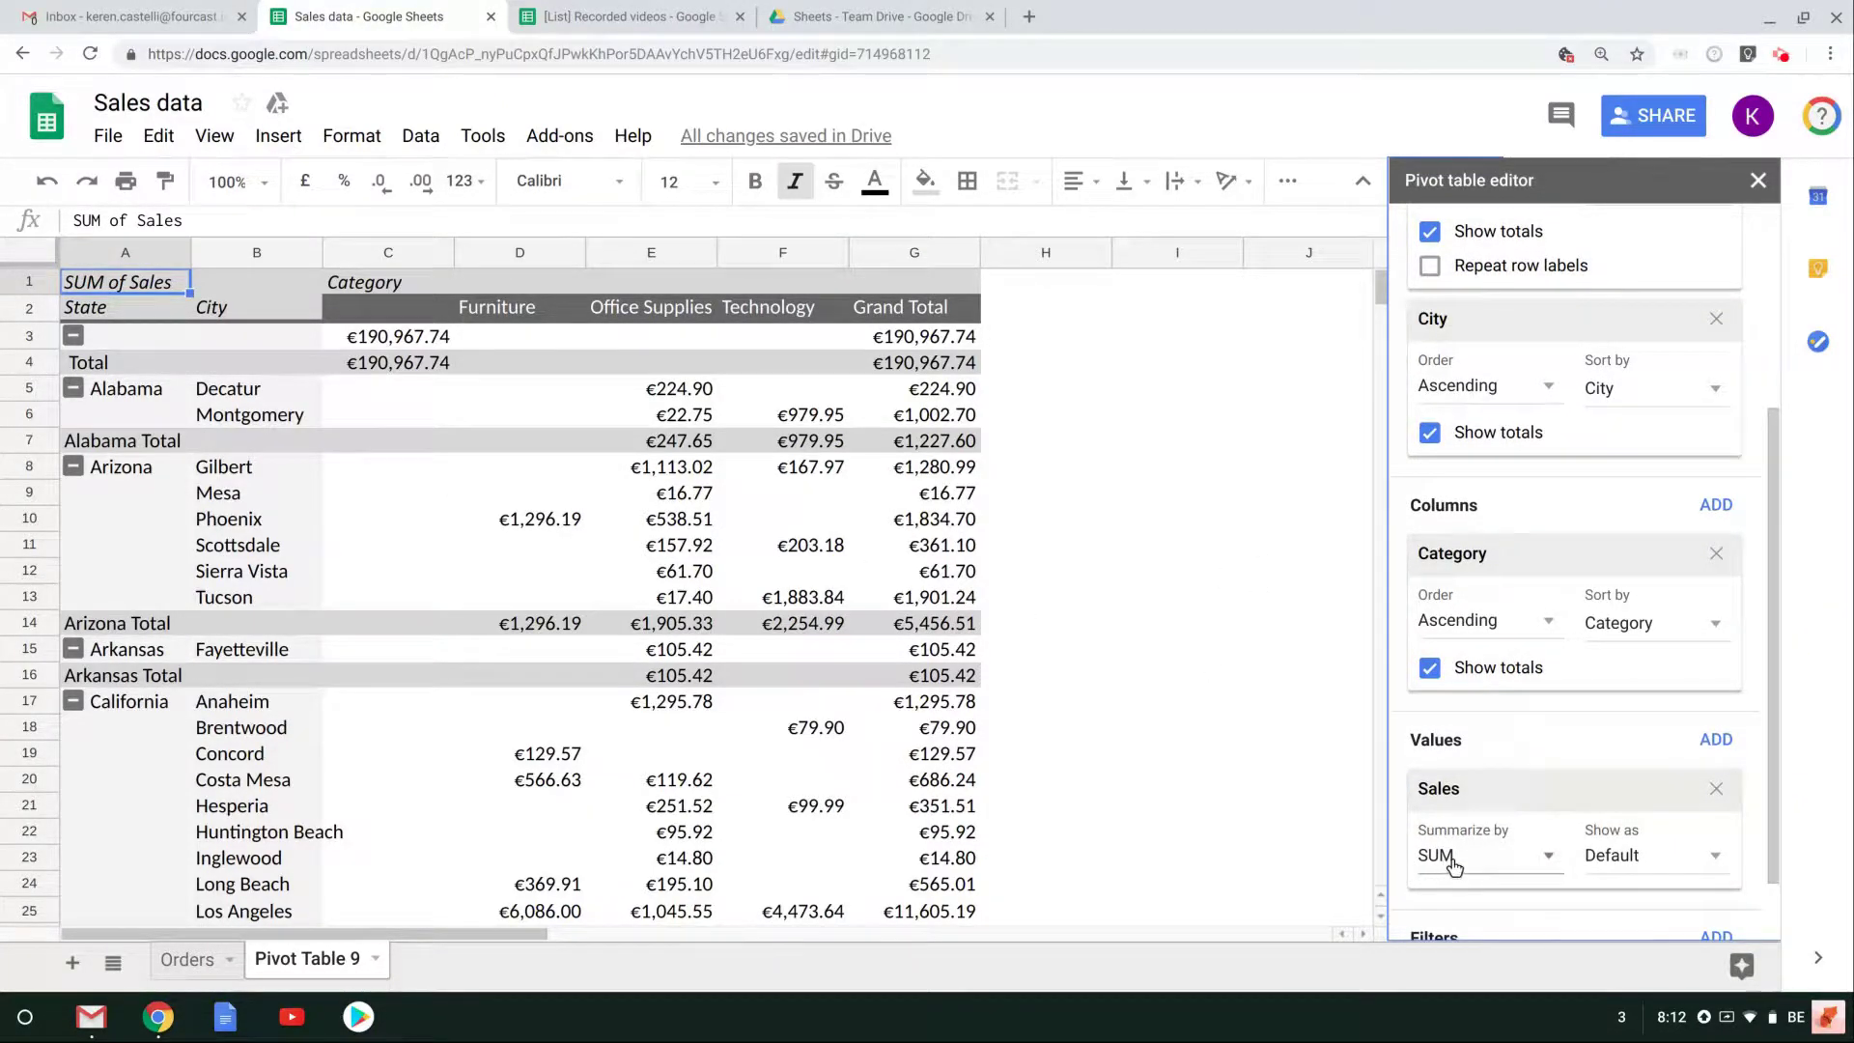
left_click(1537, 858)
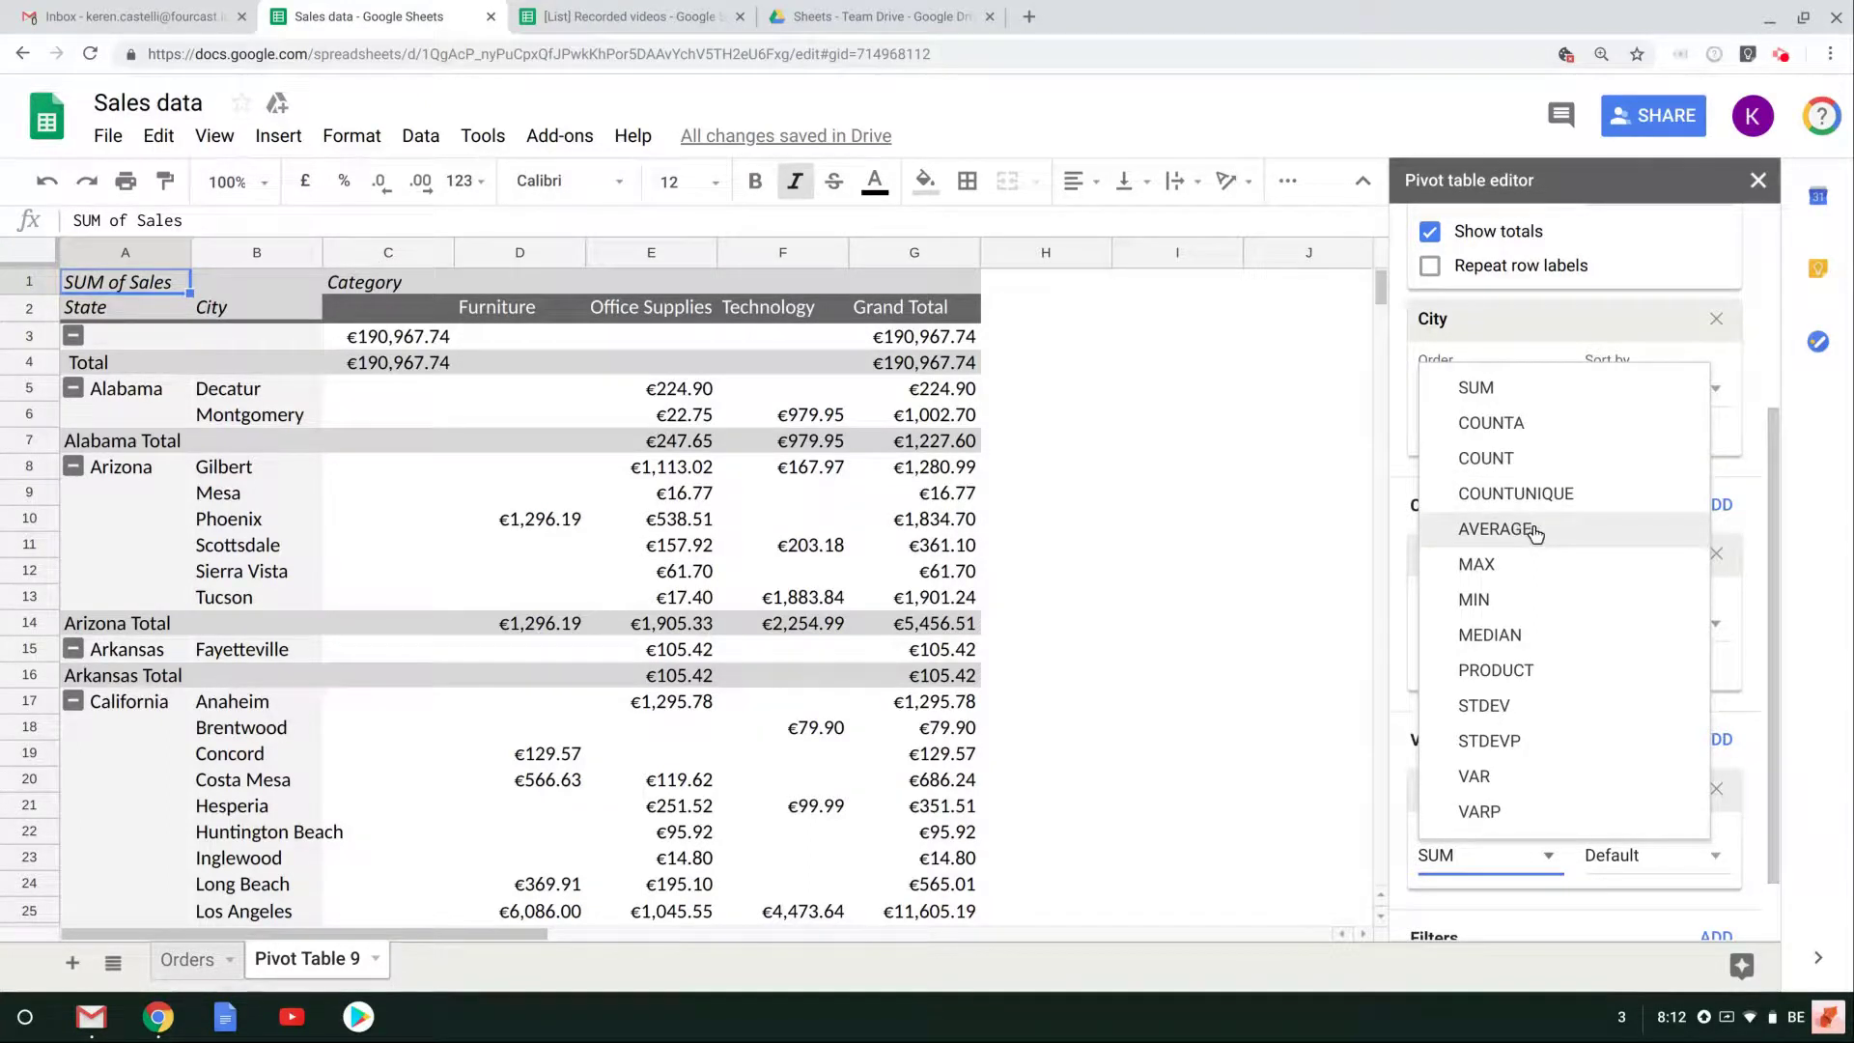
left_click(1751, 757)
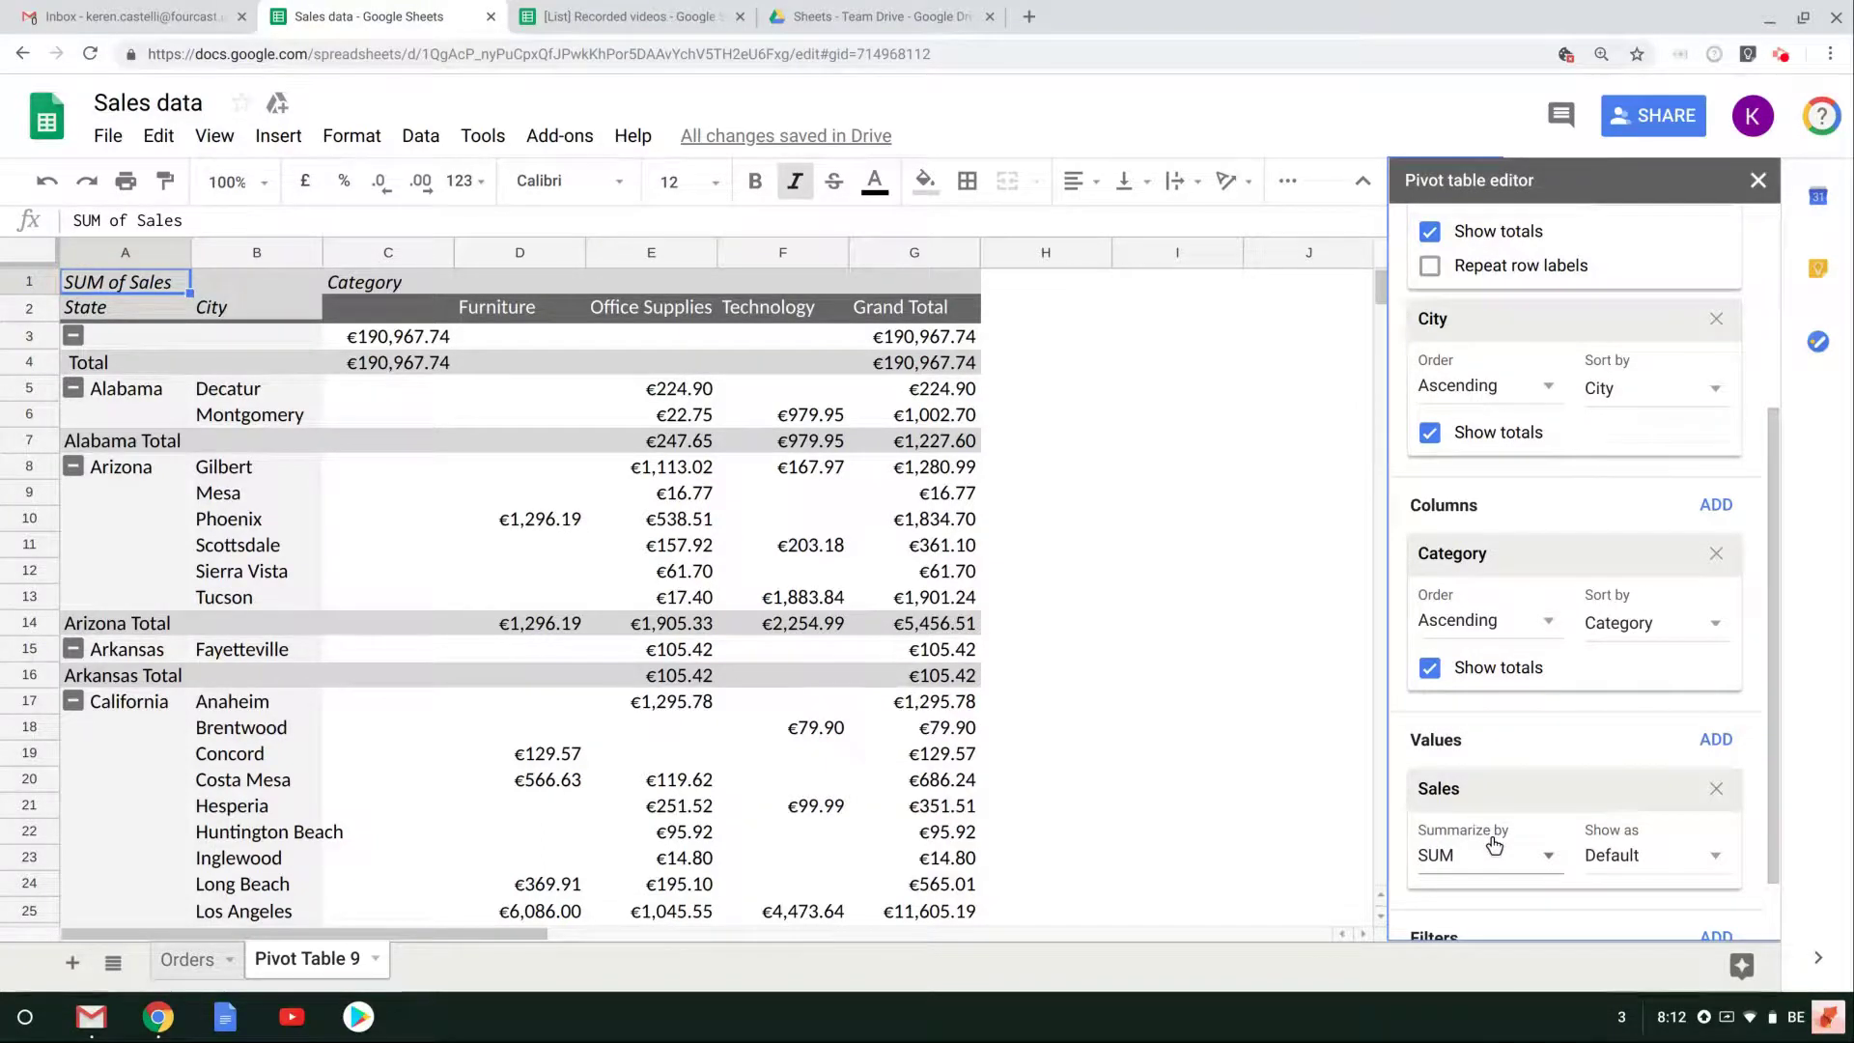
Leave the pivot table editor and review the sales per state, city and category throughout the table
left_click(1268, 728)
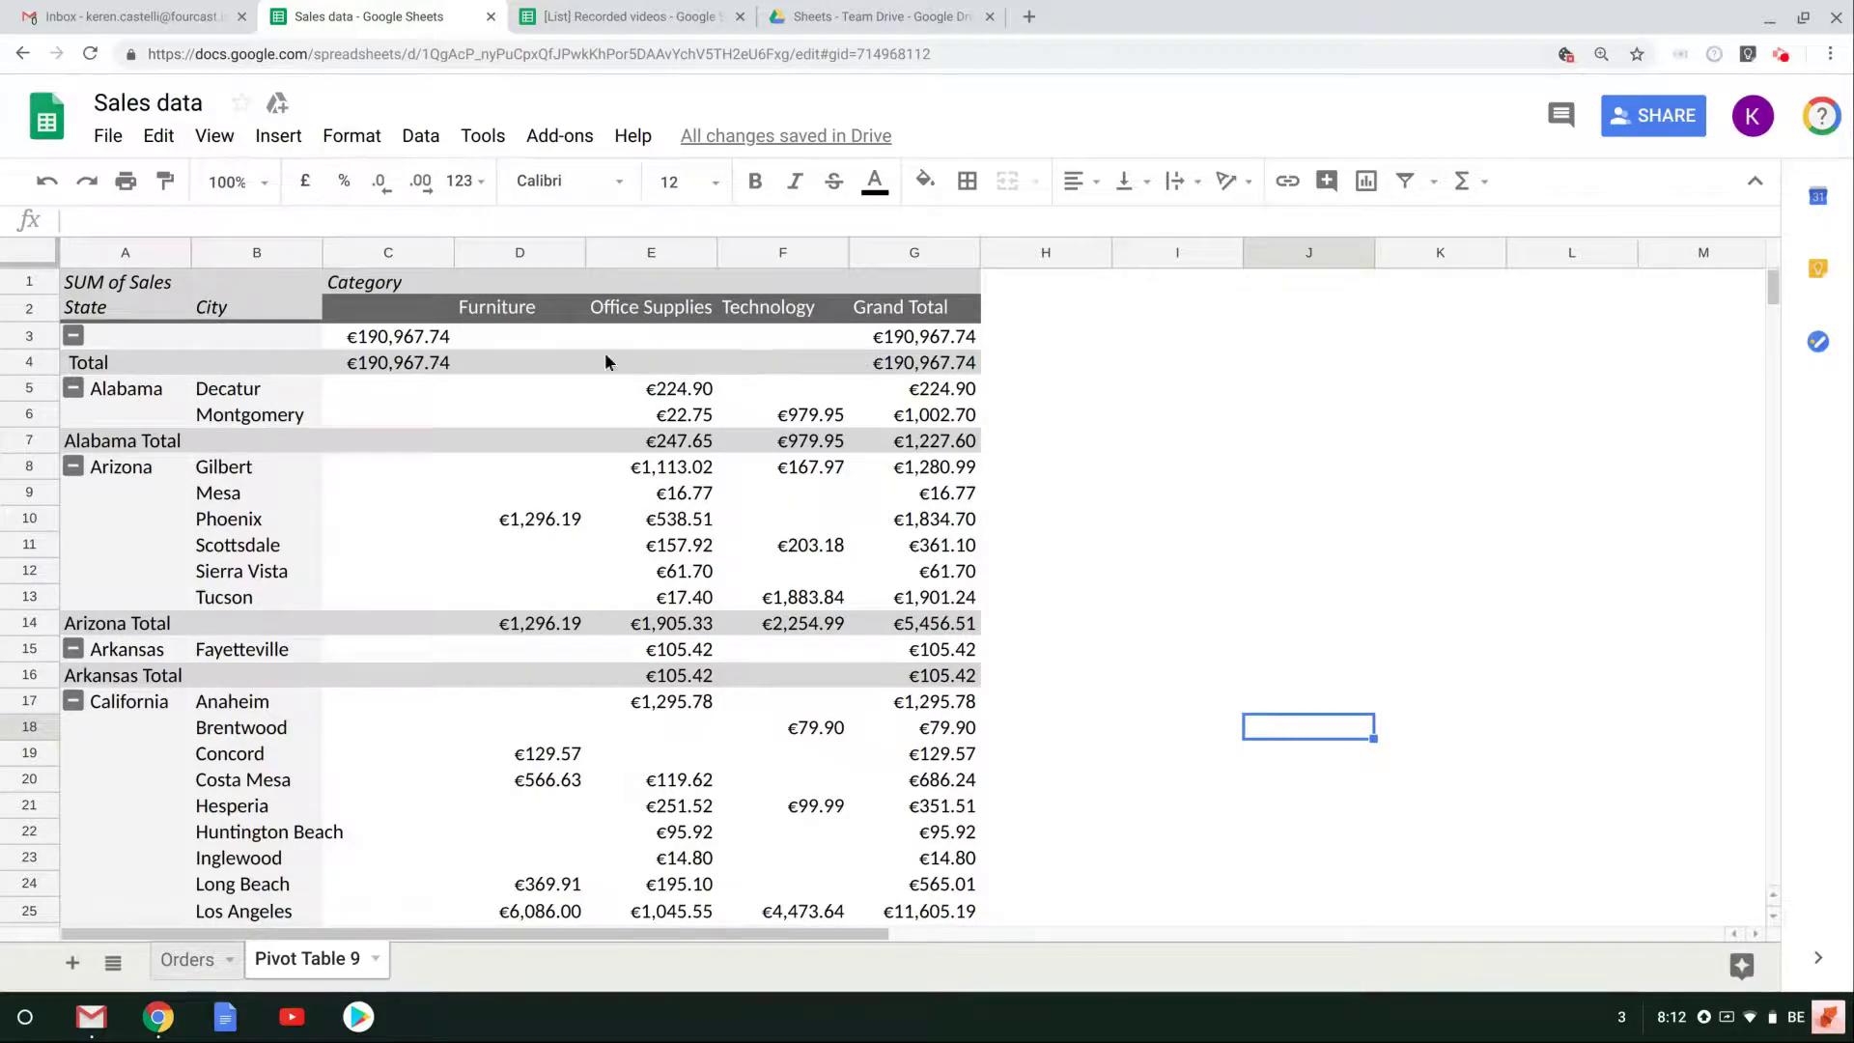
scroll(763, 493, "down", 6)
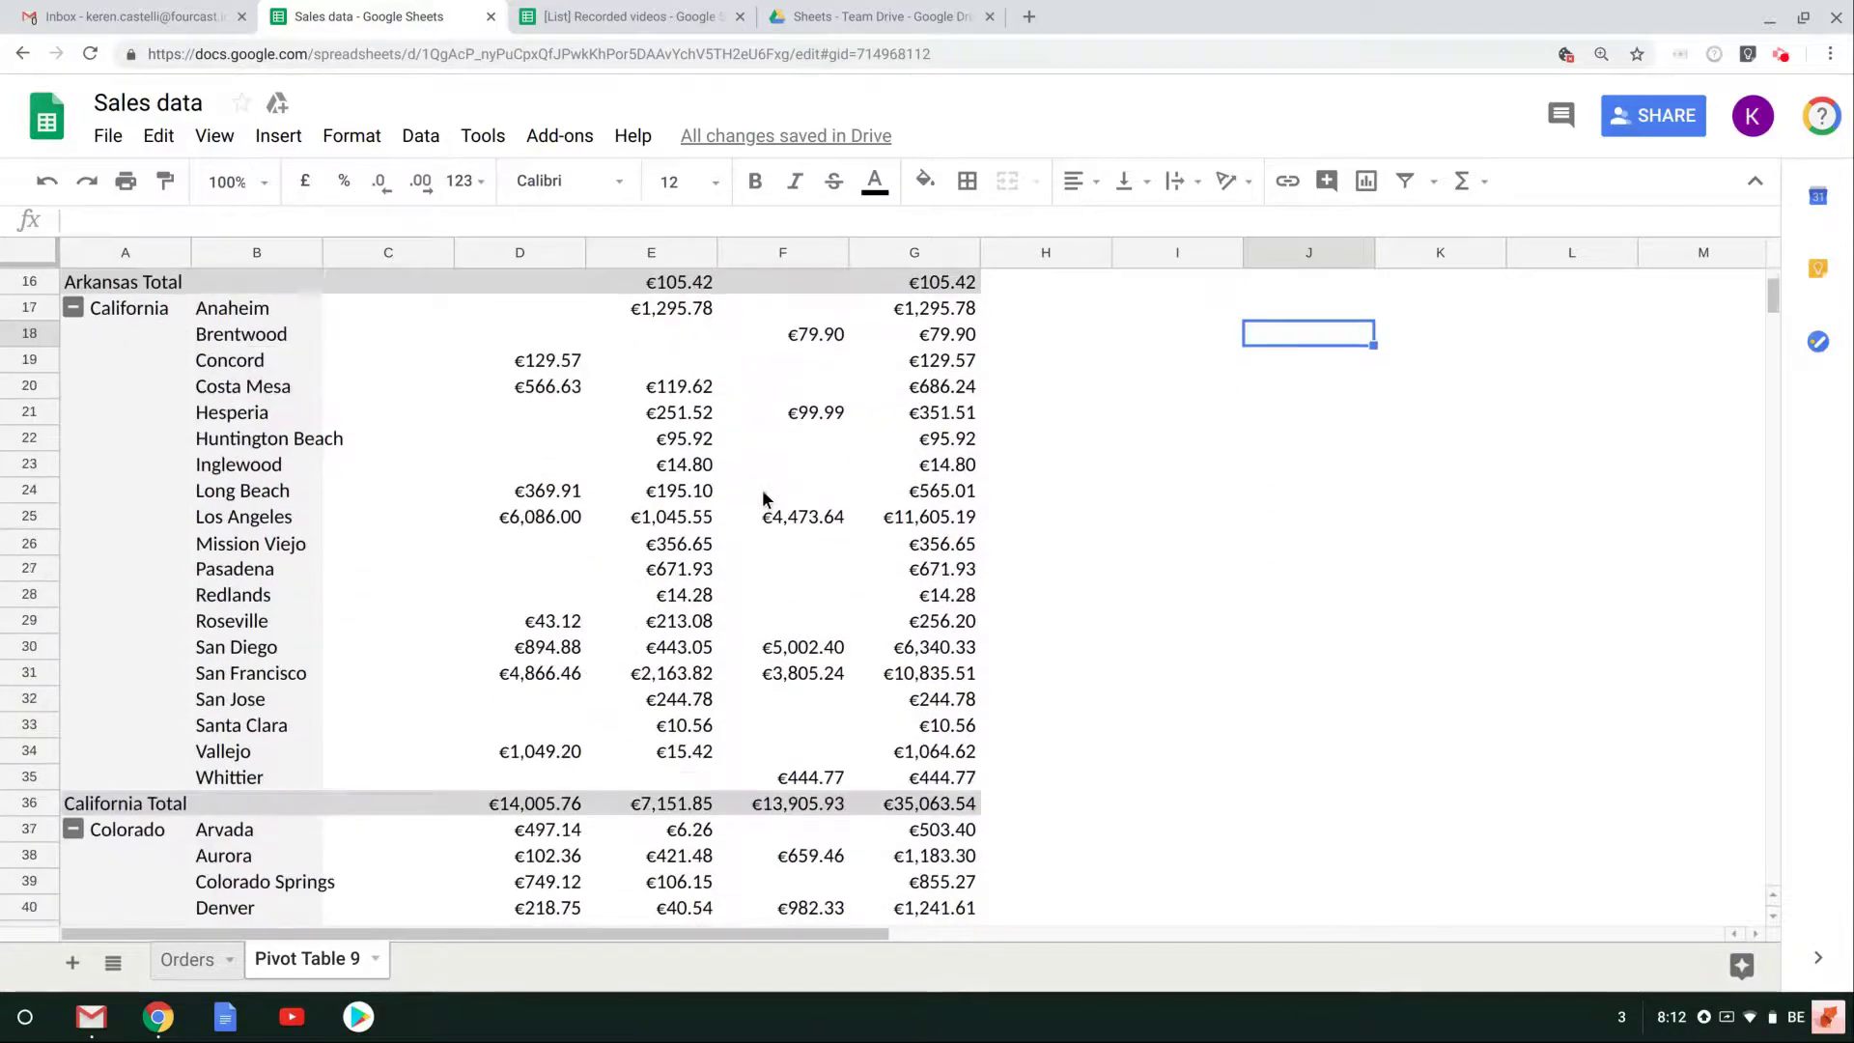
scroll(763, 495, "down", 20)
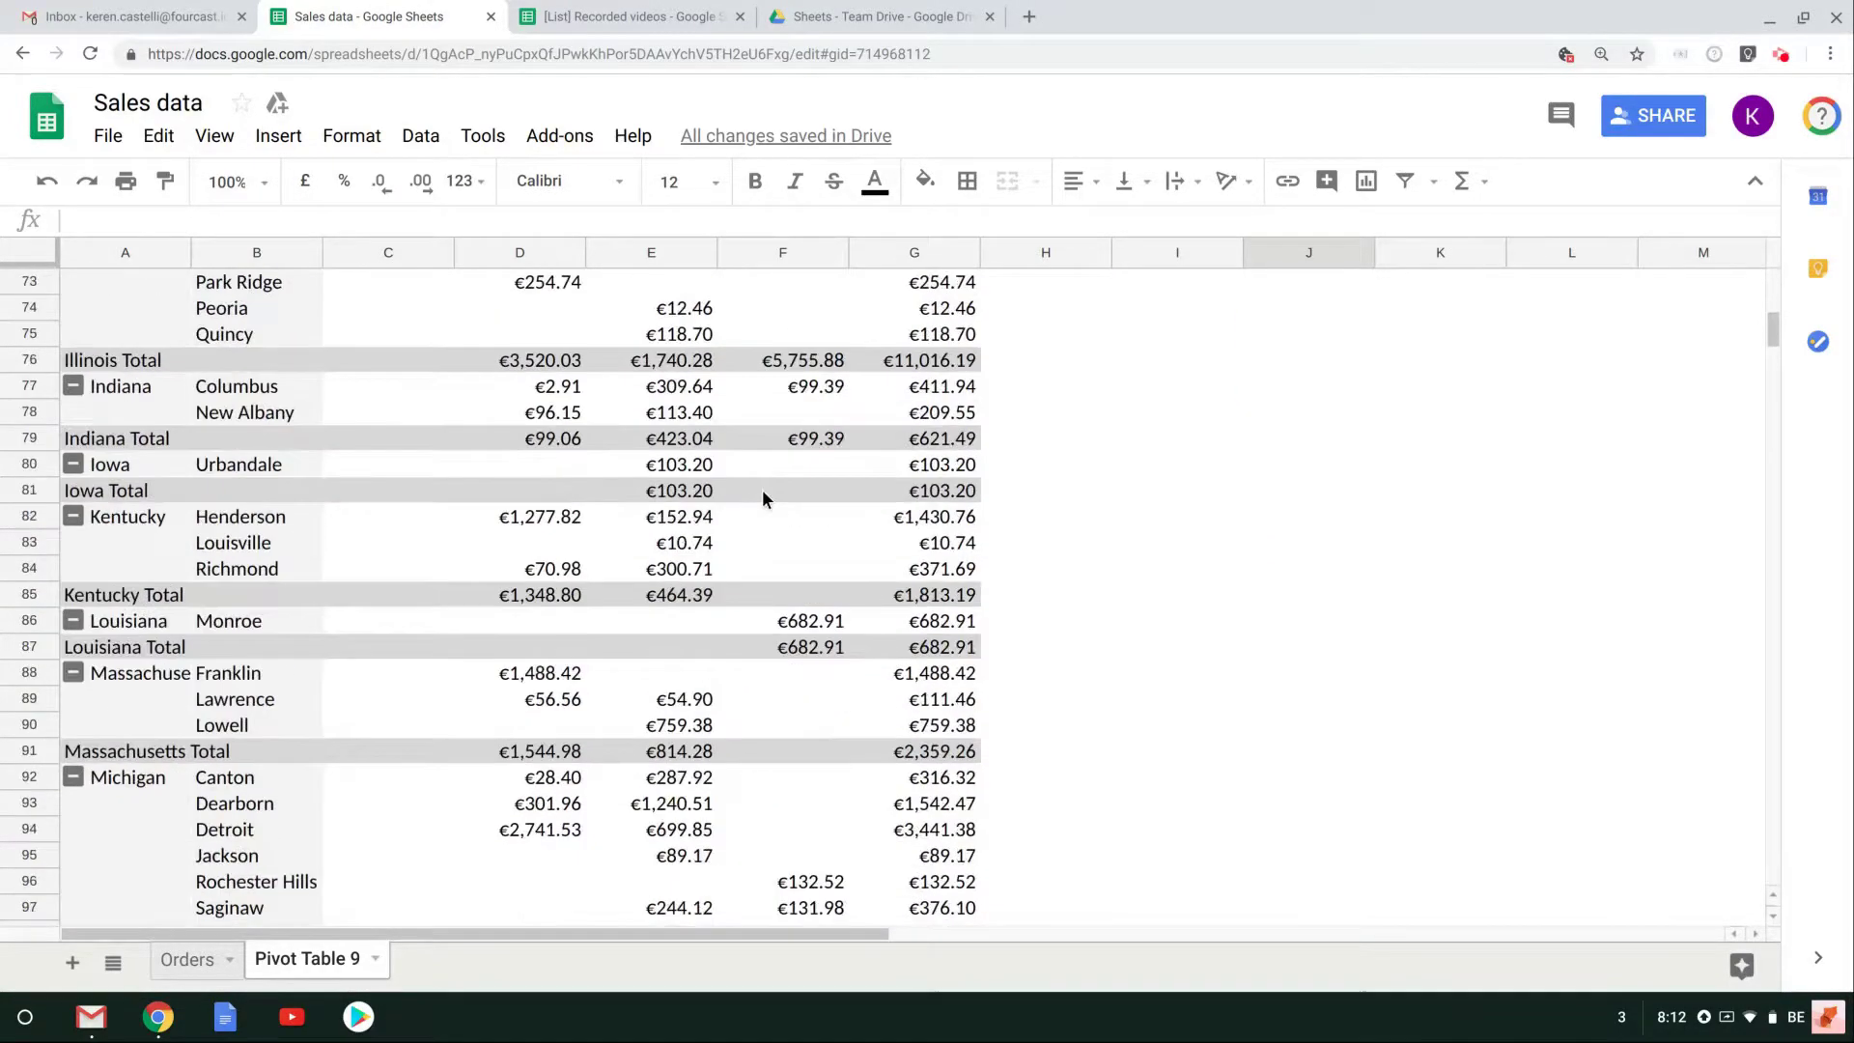
Examine the Grand Total row at the end of the pivot table, with its per-category and overall sales
scroll(762, 497, "down", 20)
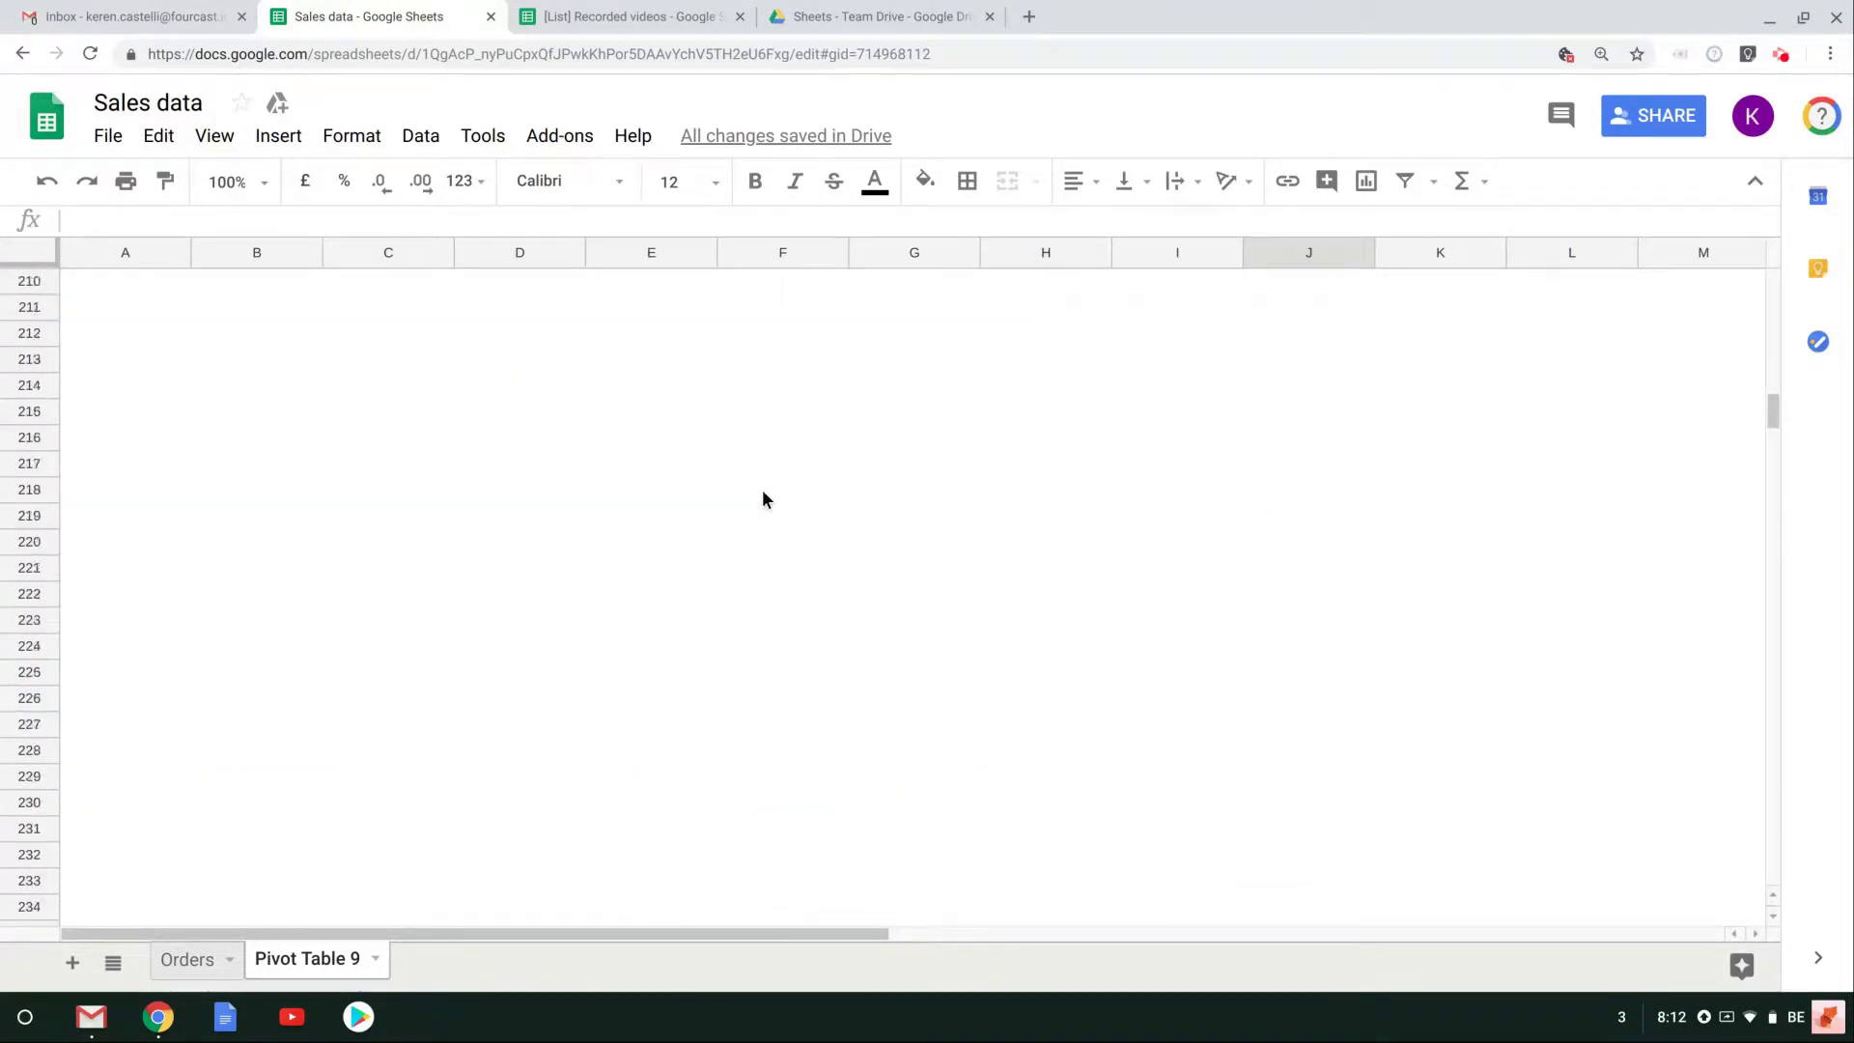
scroll(761, 497, "up", 8)
scroll(762, 498, "up", 2)
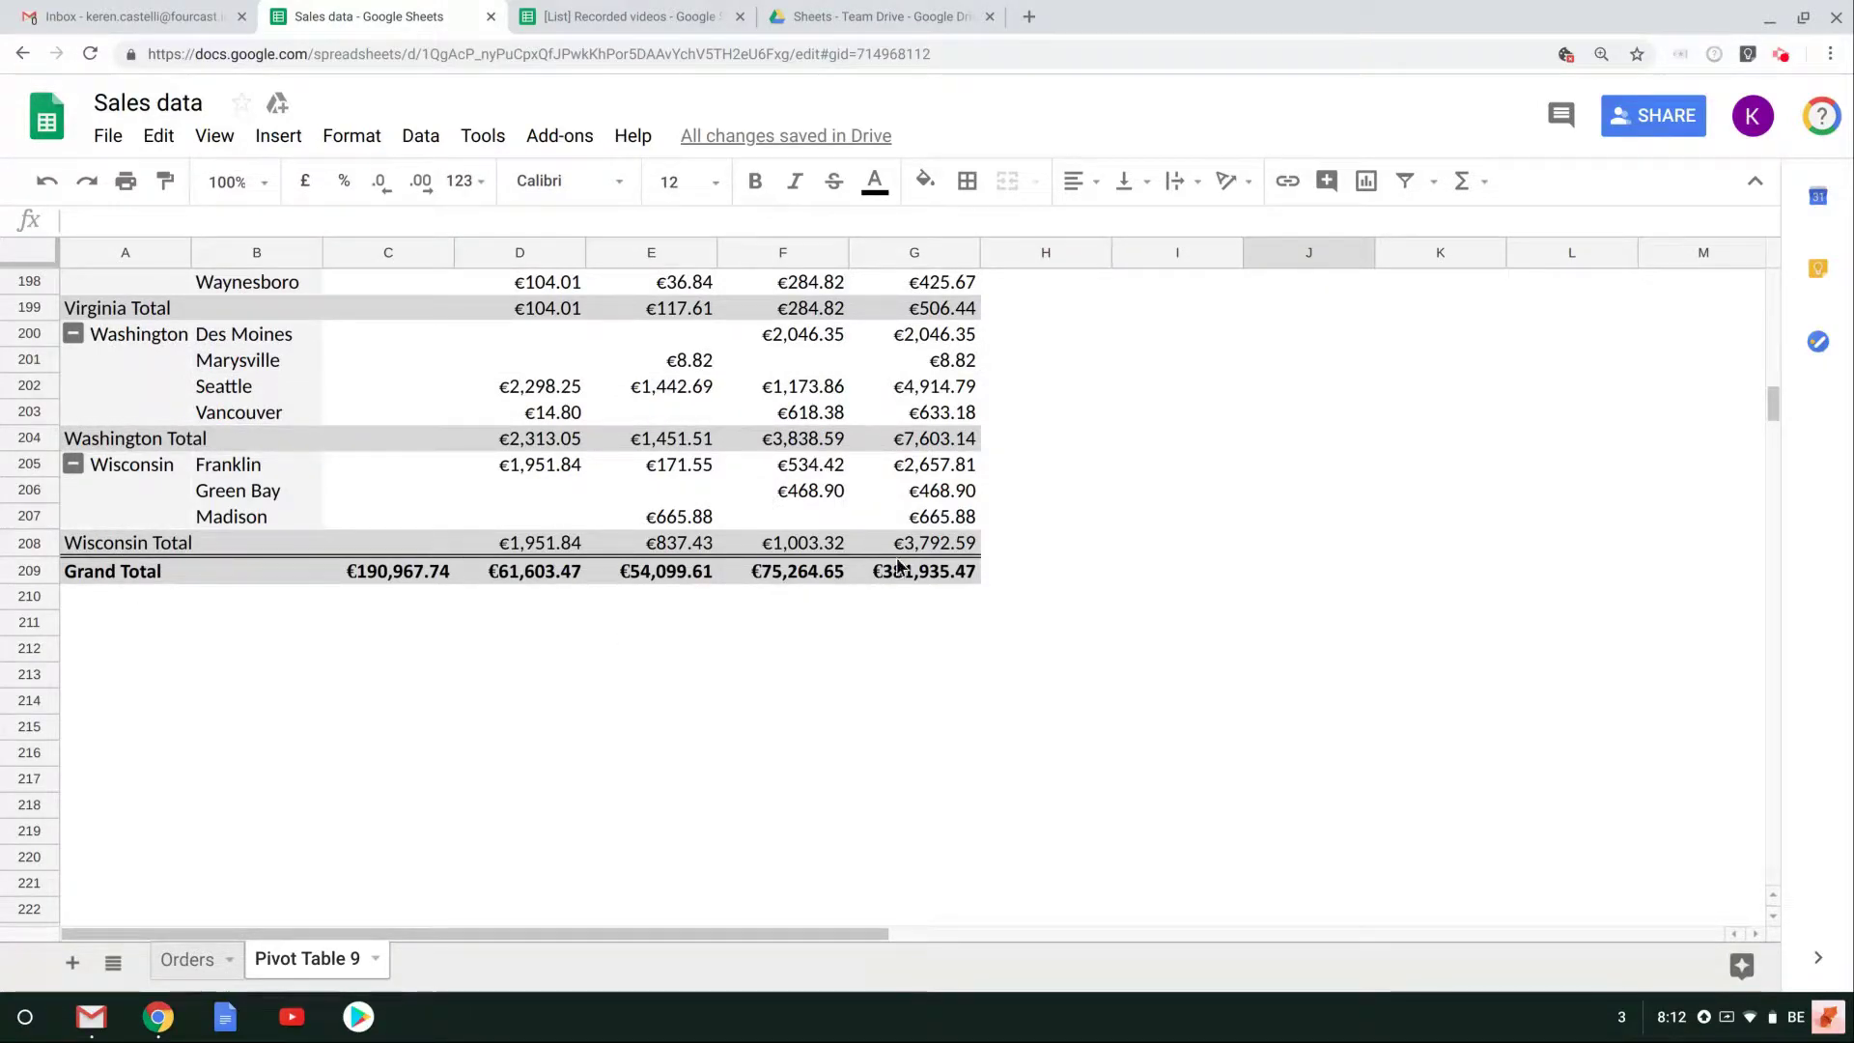
scroll(913, 562, "up", 20)
scroll(912, 569, "up", 20)
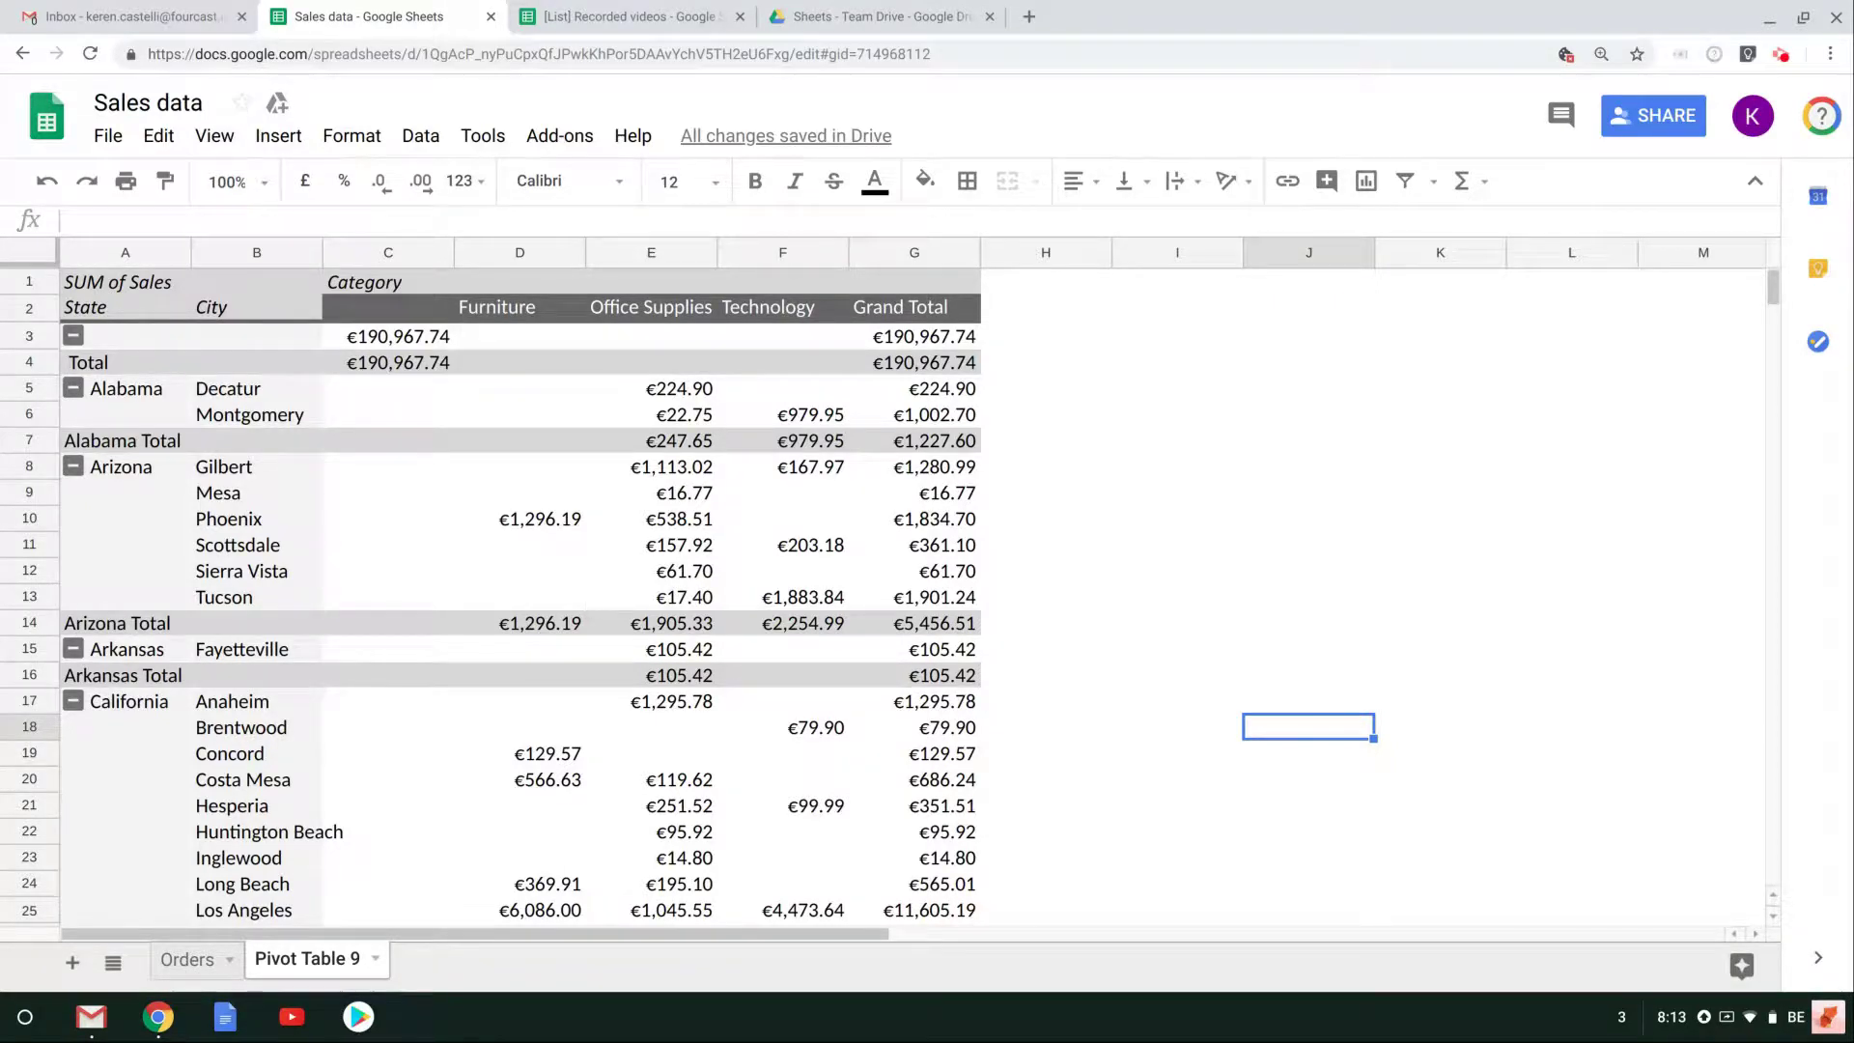
Reopen the pivot table editor and add Sub-Category as a filter field of the pivot table
left_click(761, 387)
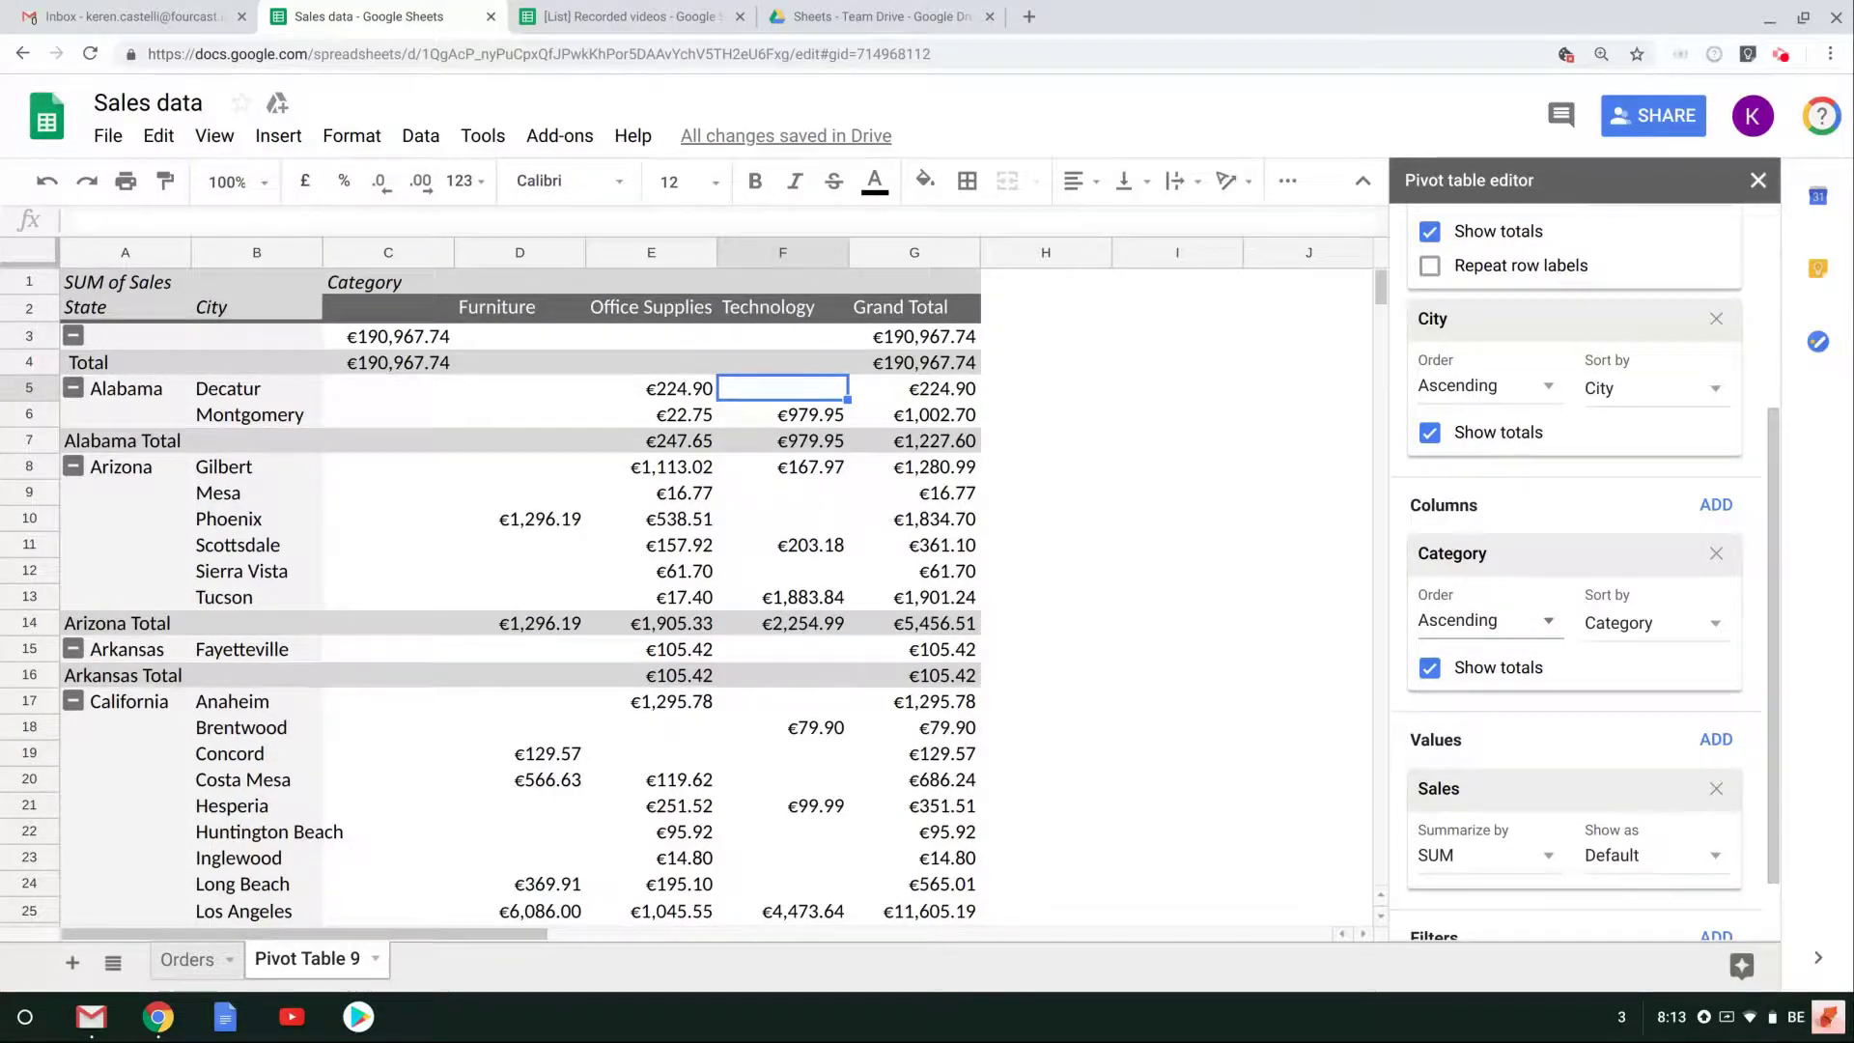
scroll(1764, 516, "down", 2)
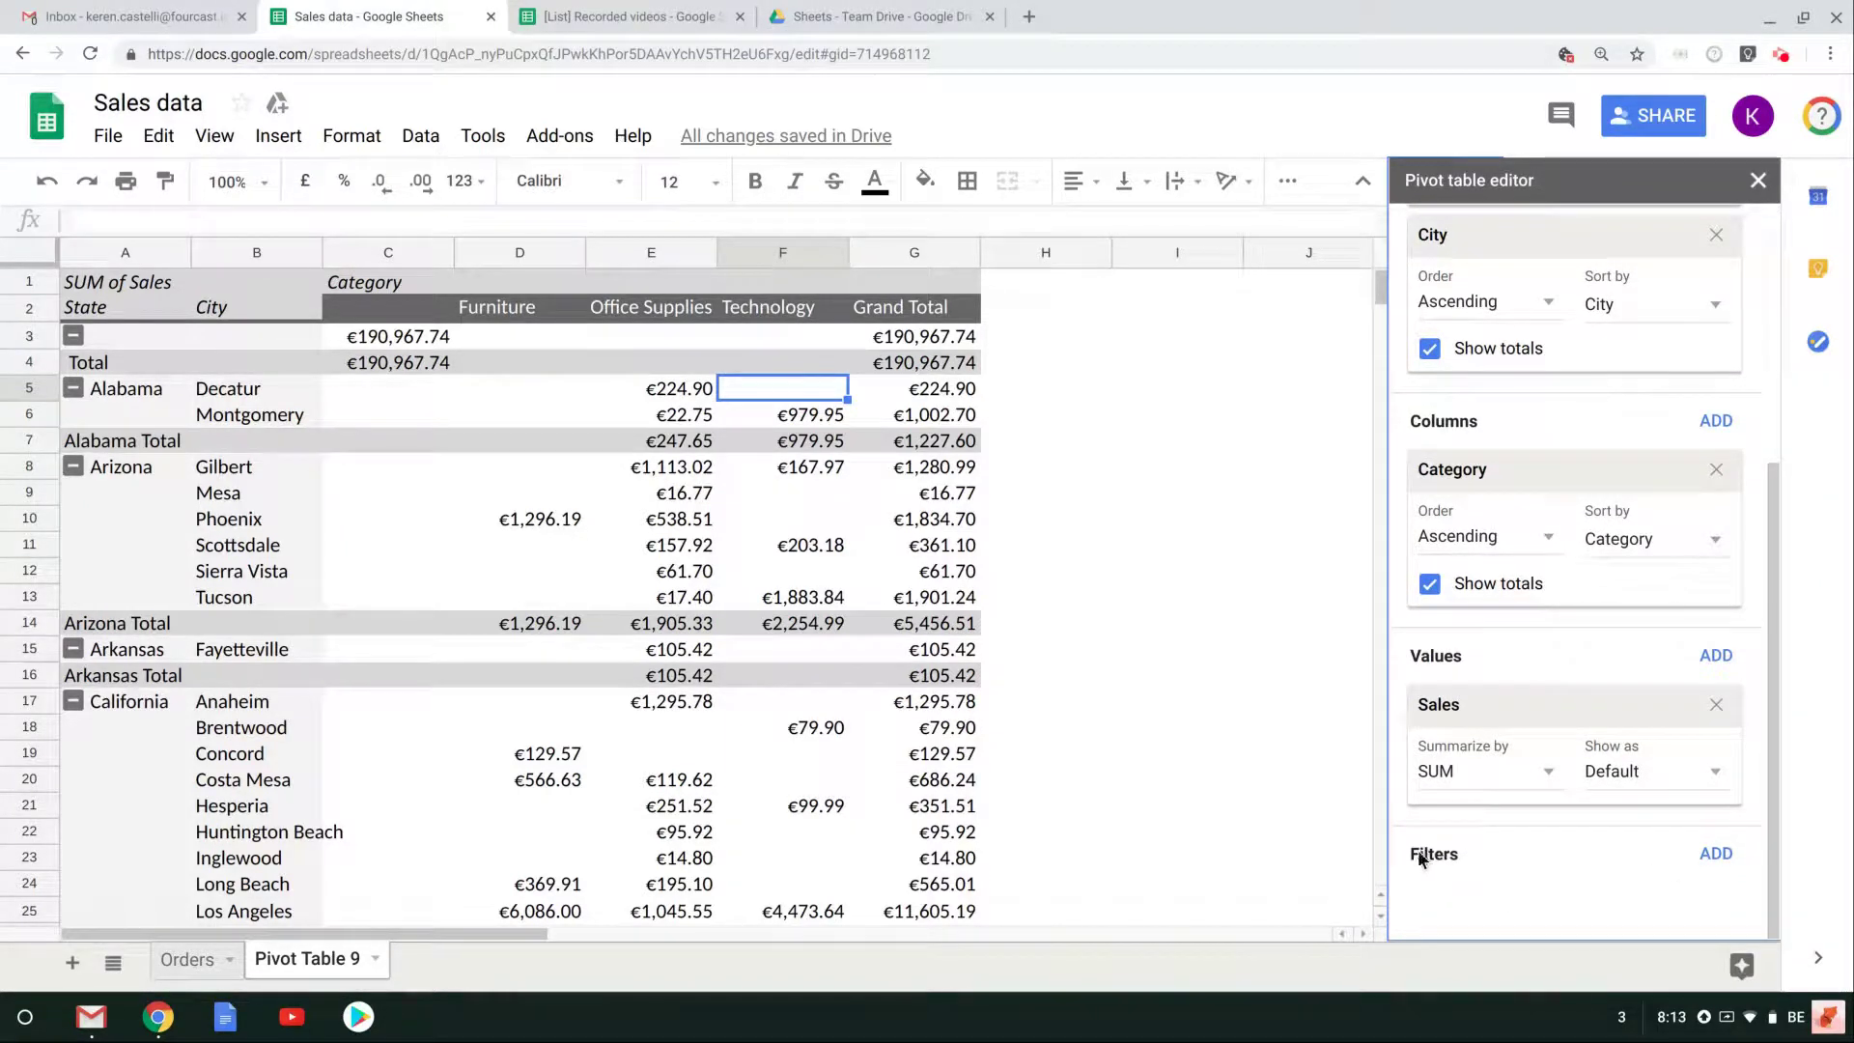
left_click(1704, 855)
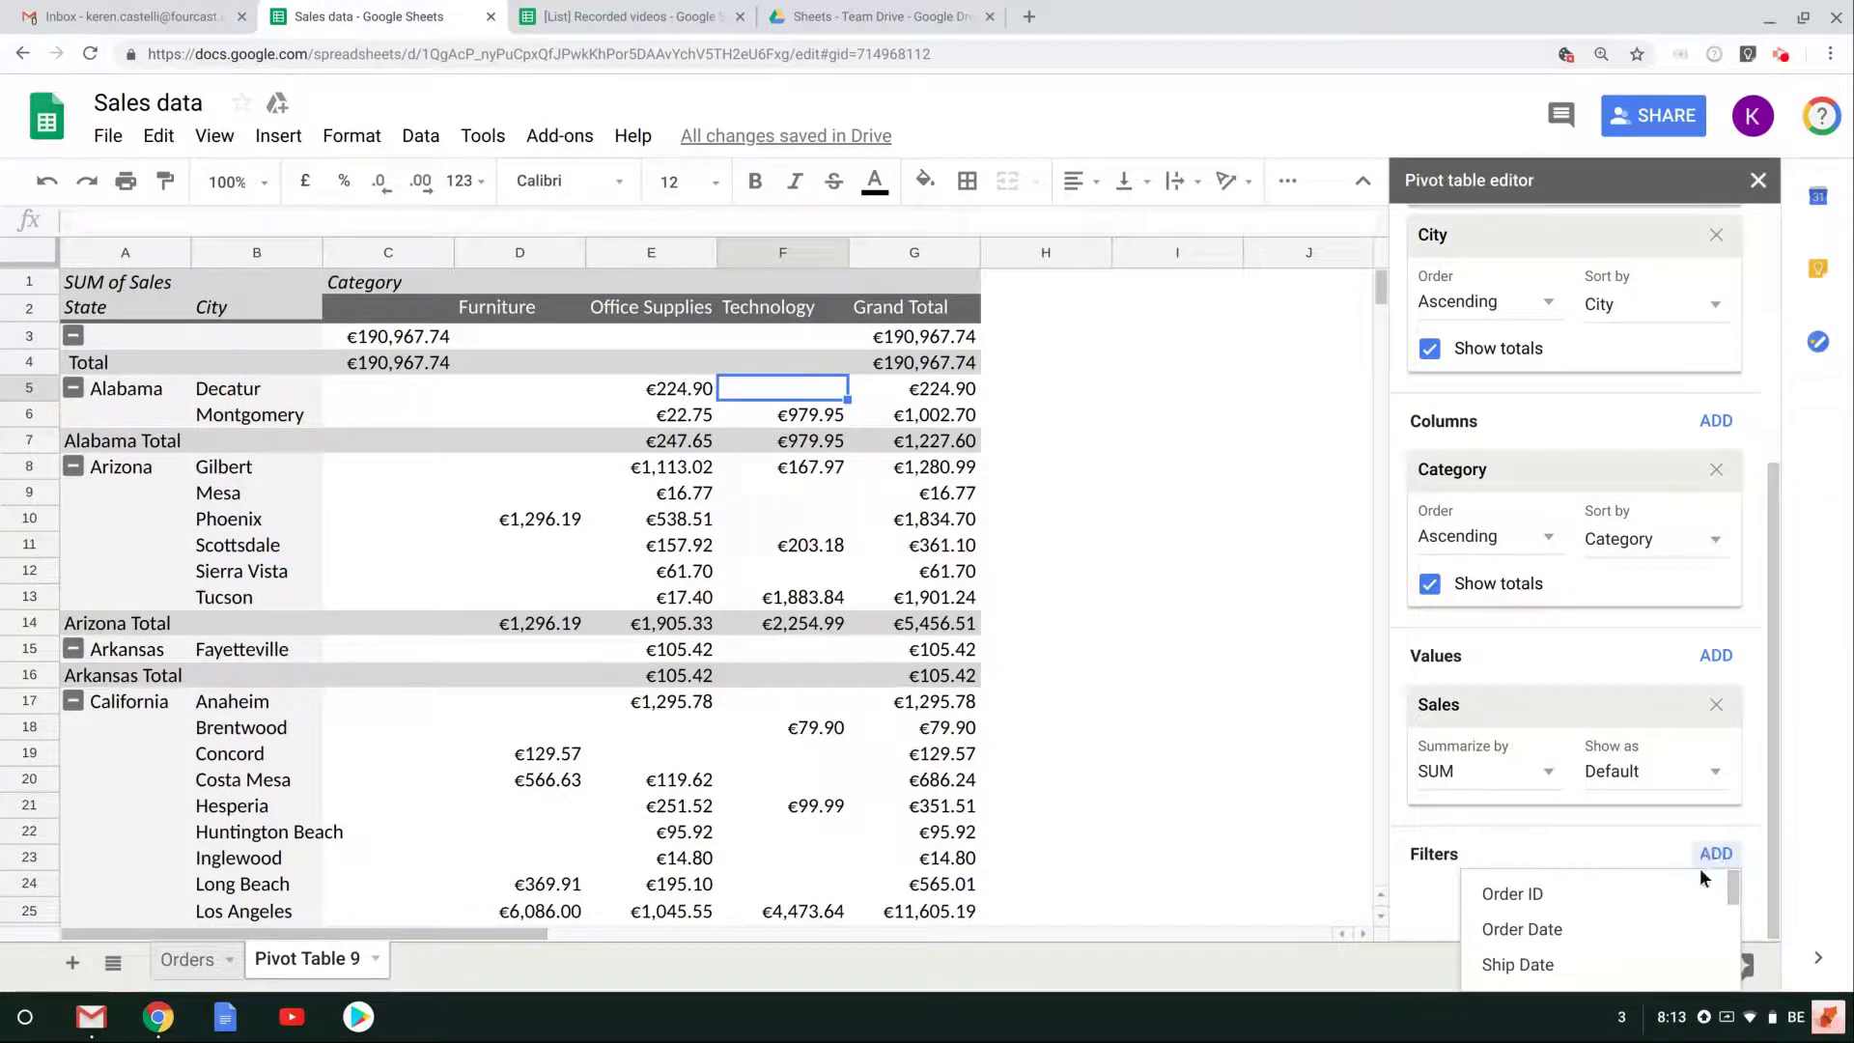
scroll(1651, 890, "down", 5)
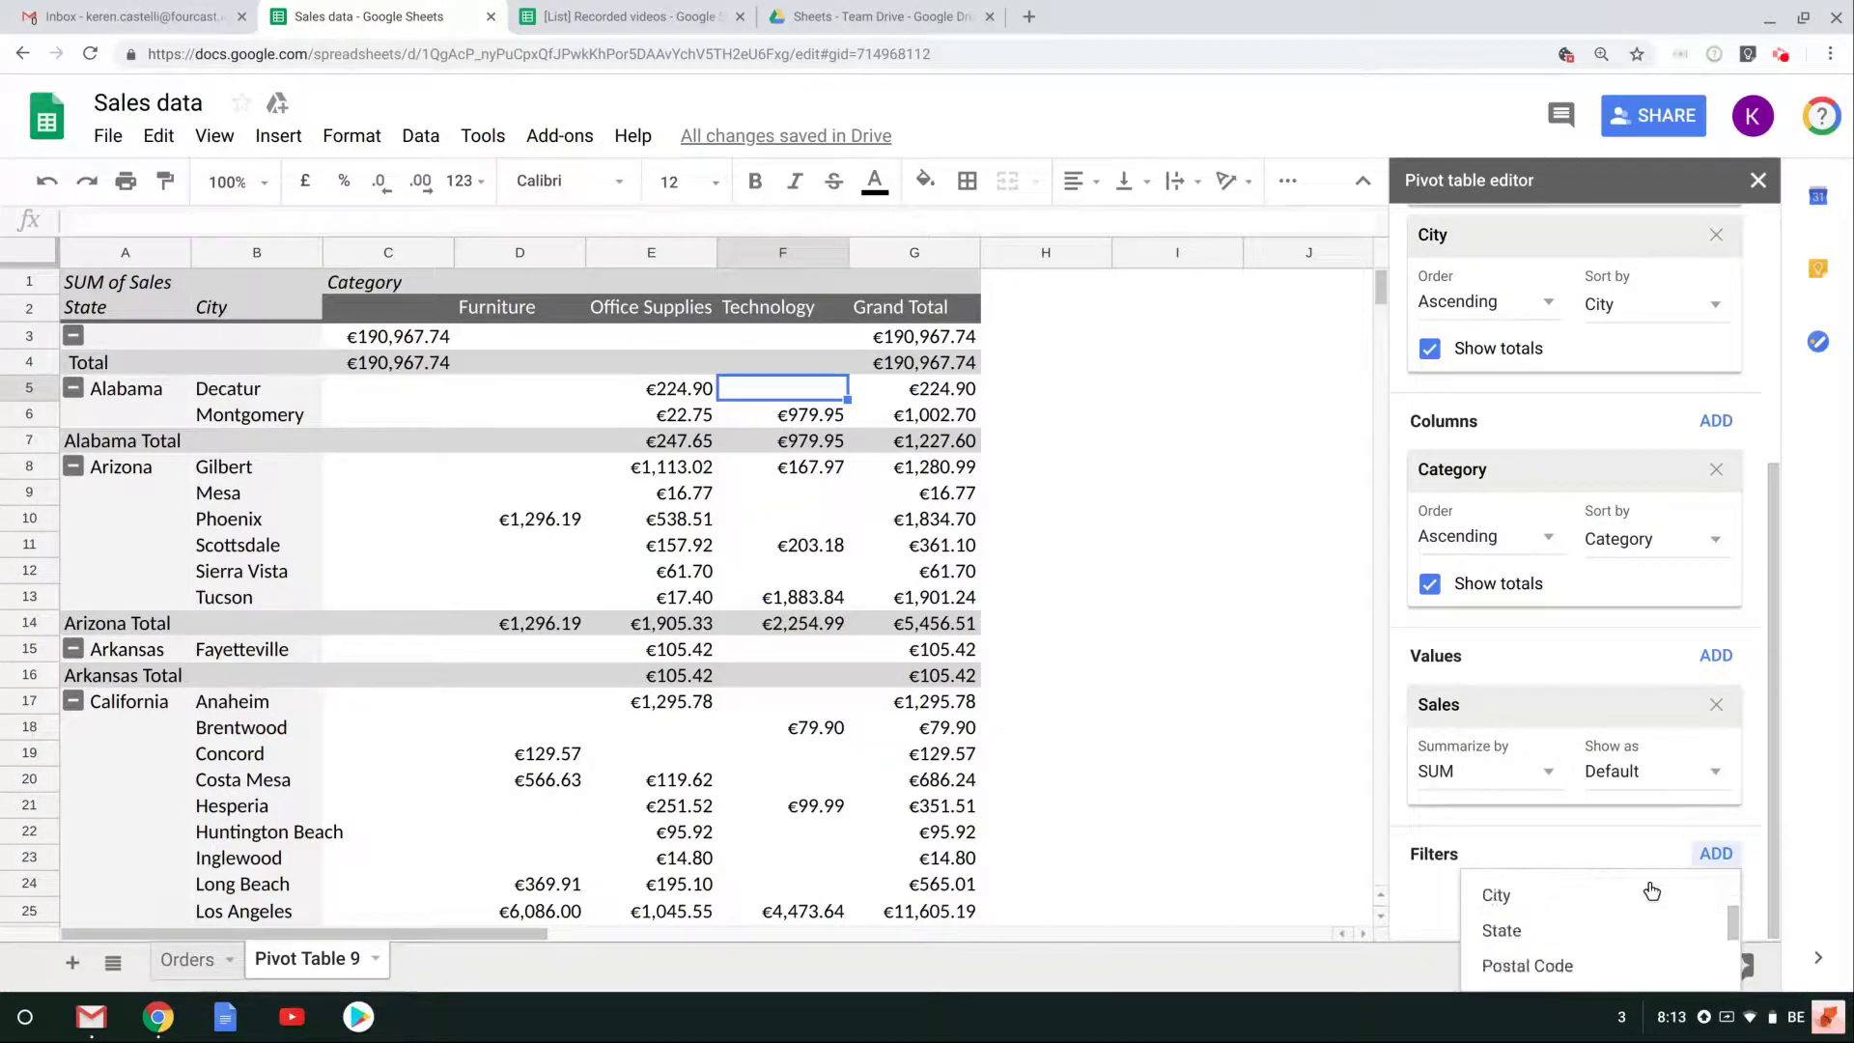
scroll(1651, 890, "down", 6)
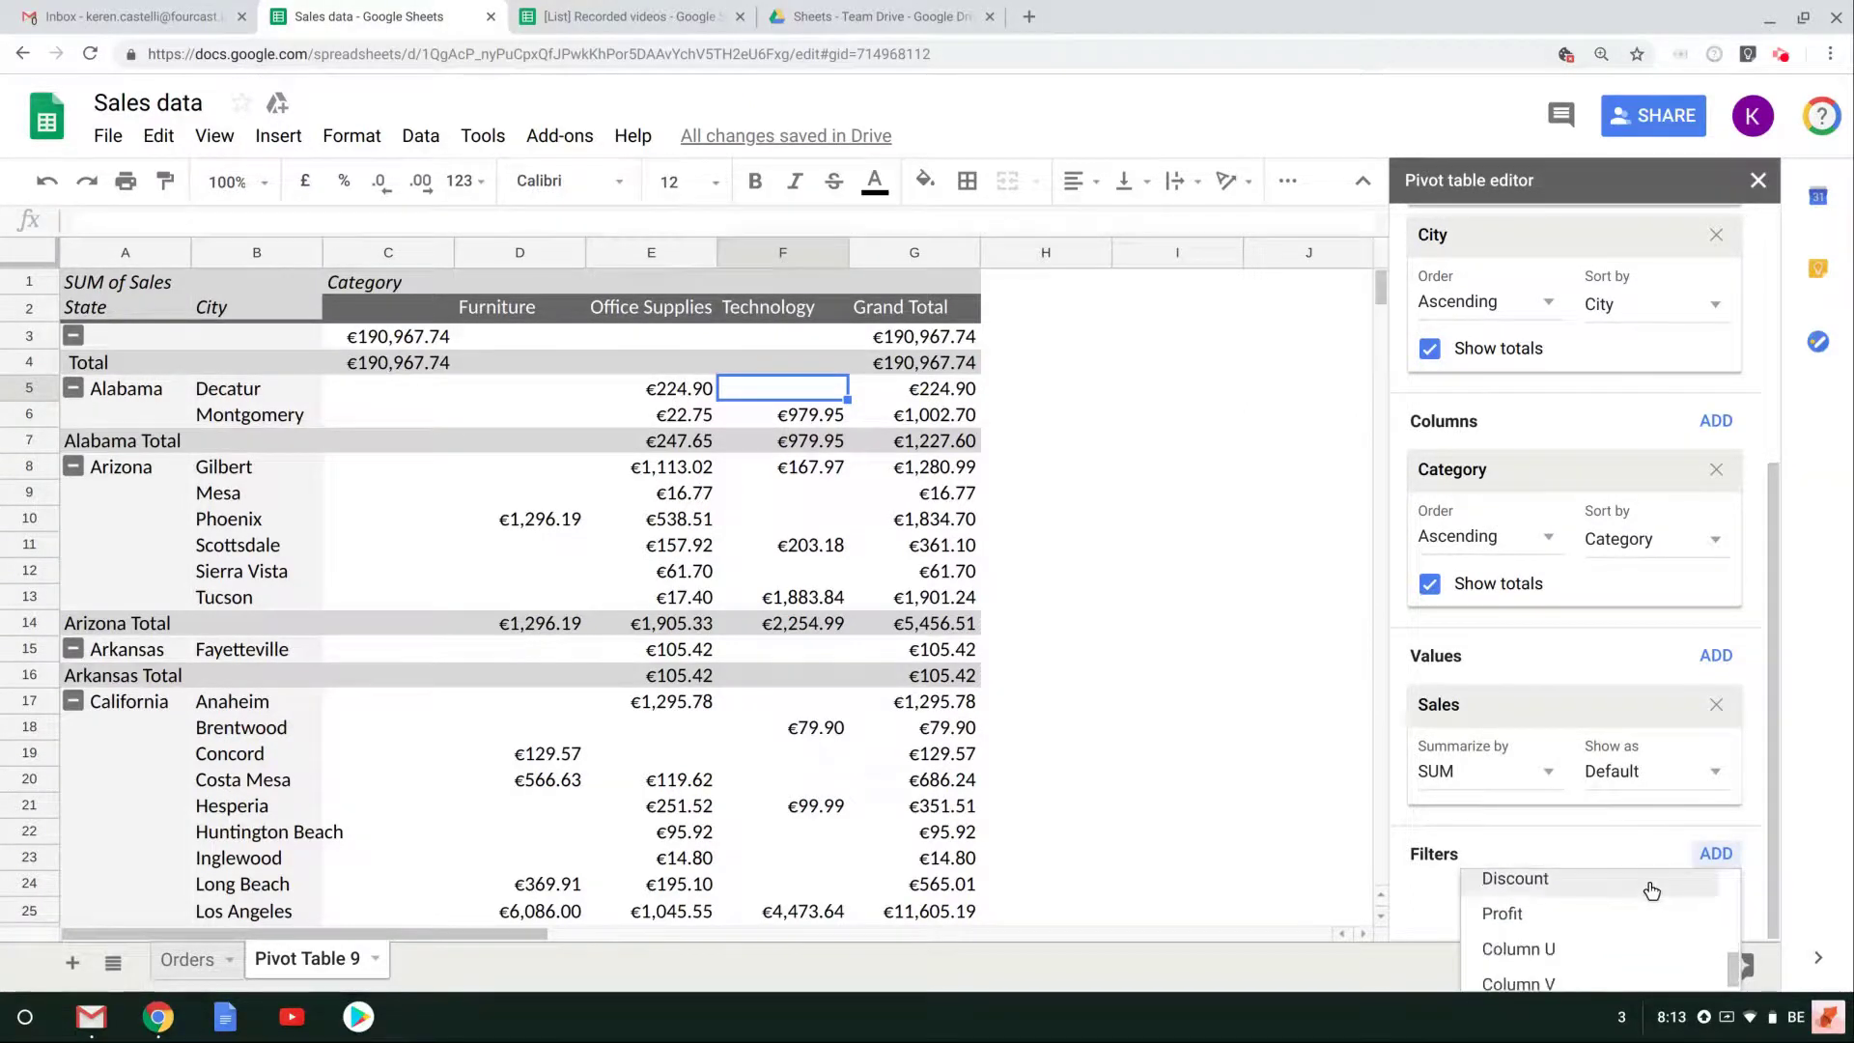
scroll(1641, 907, "up", 4)
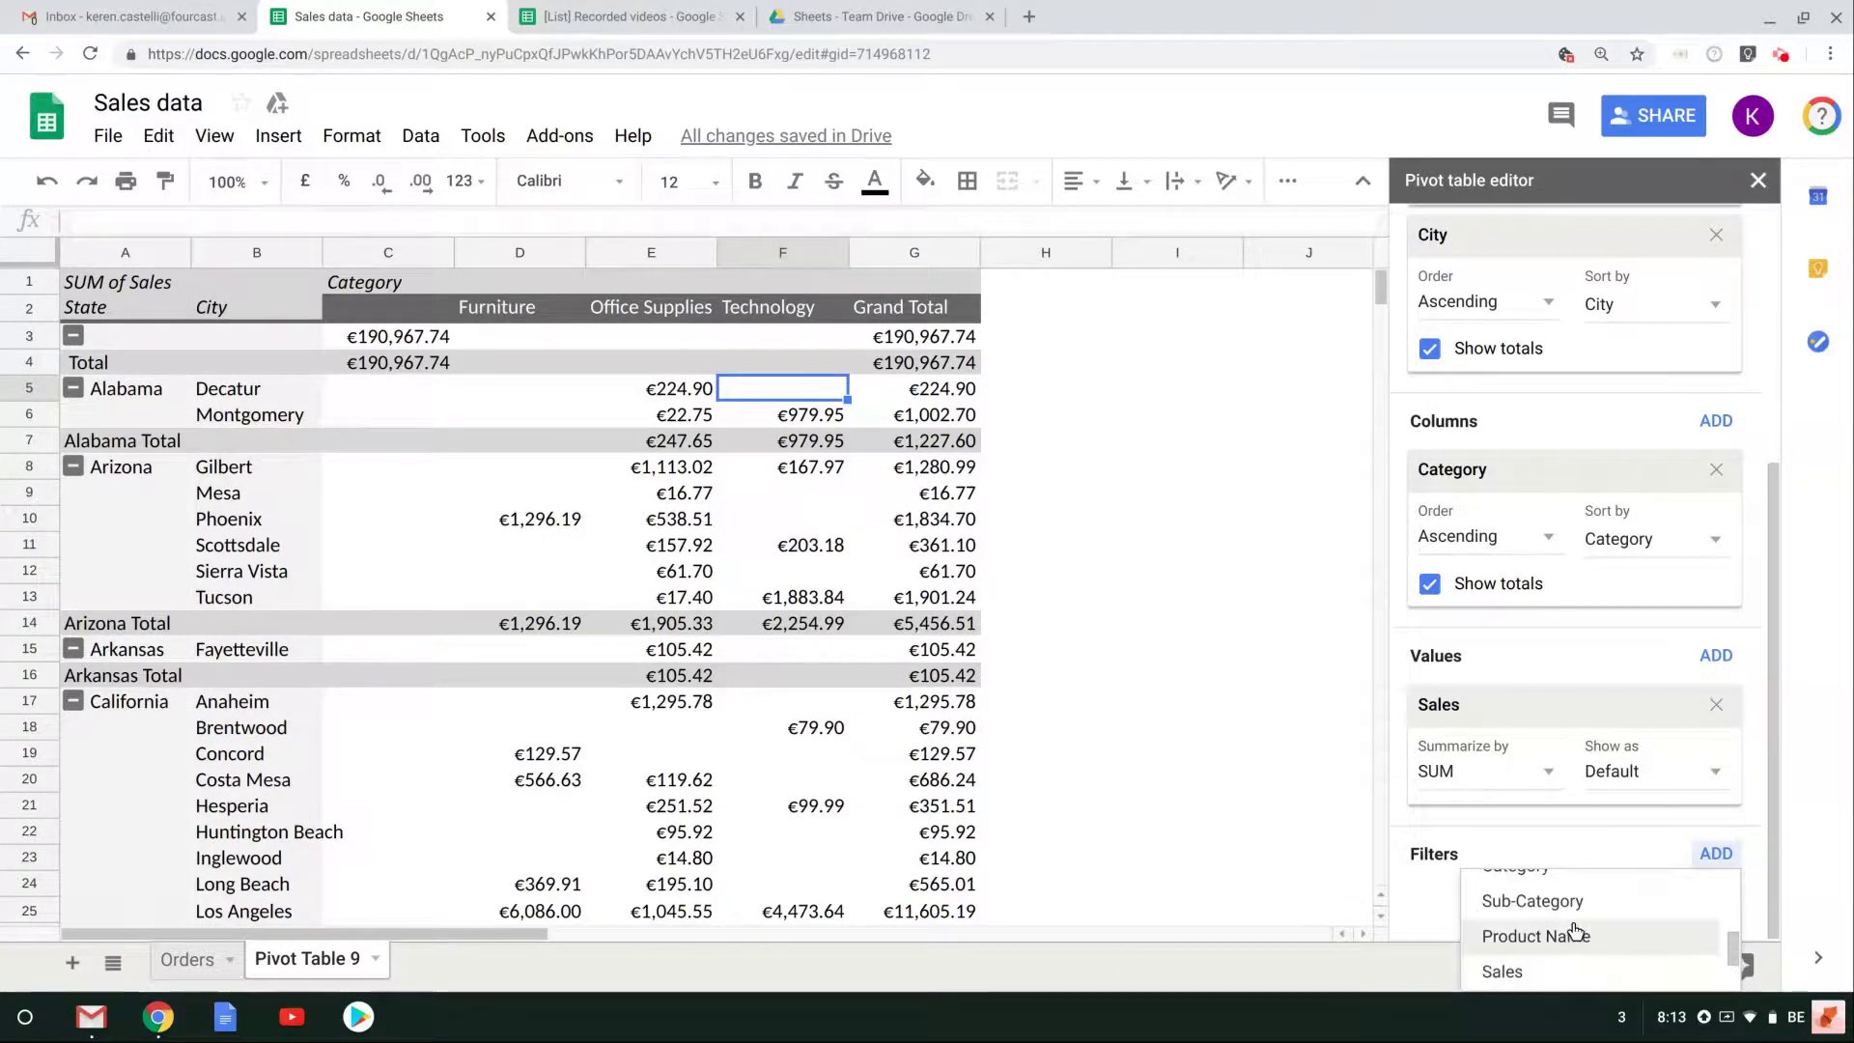
left_click(1506, 900)
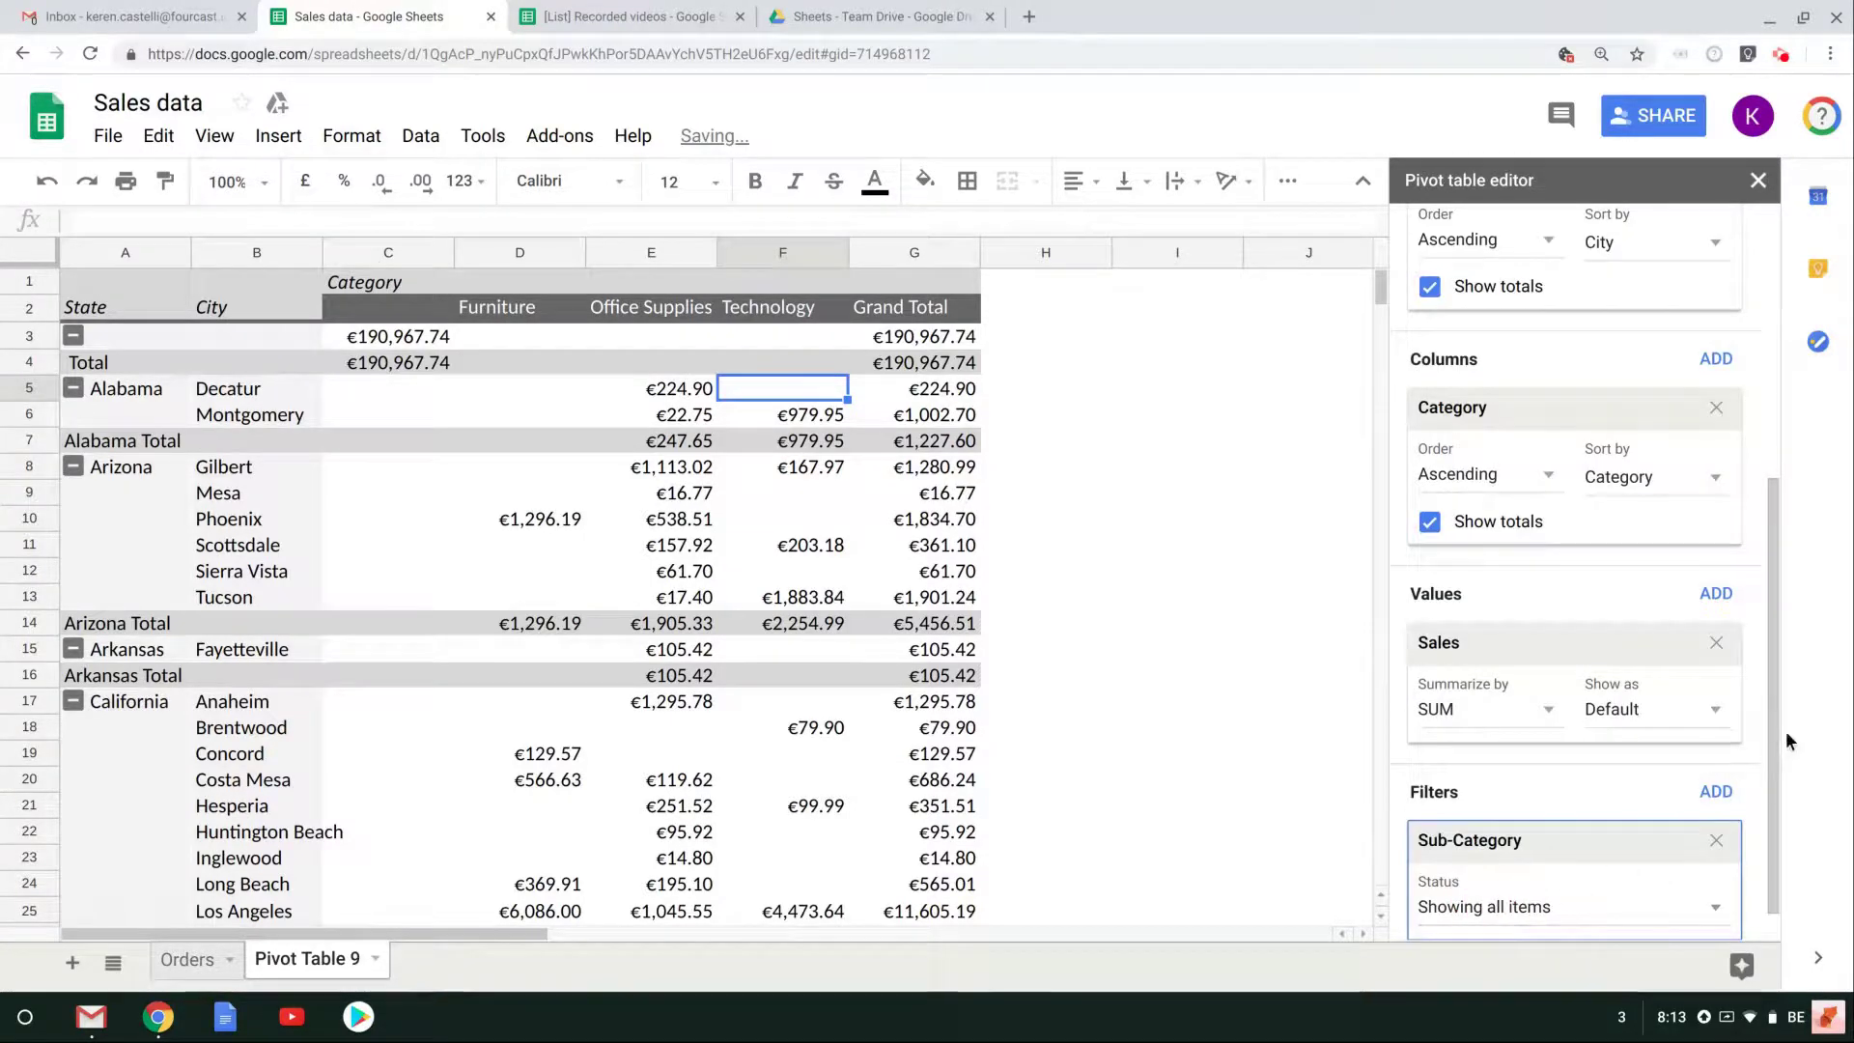
left_click_drag(1772, 730, 1774, 777)
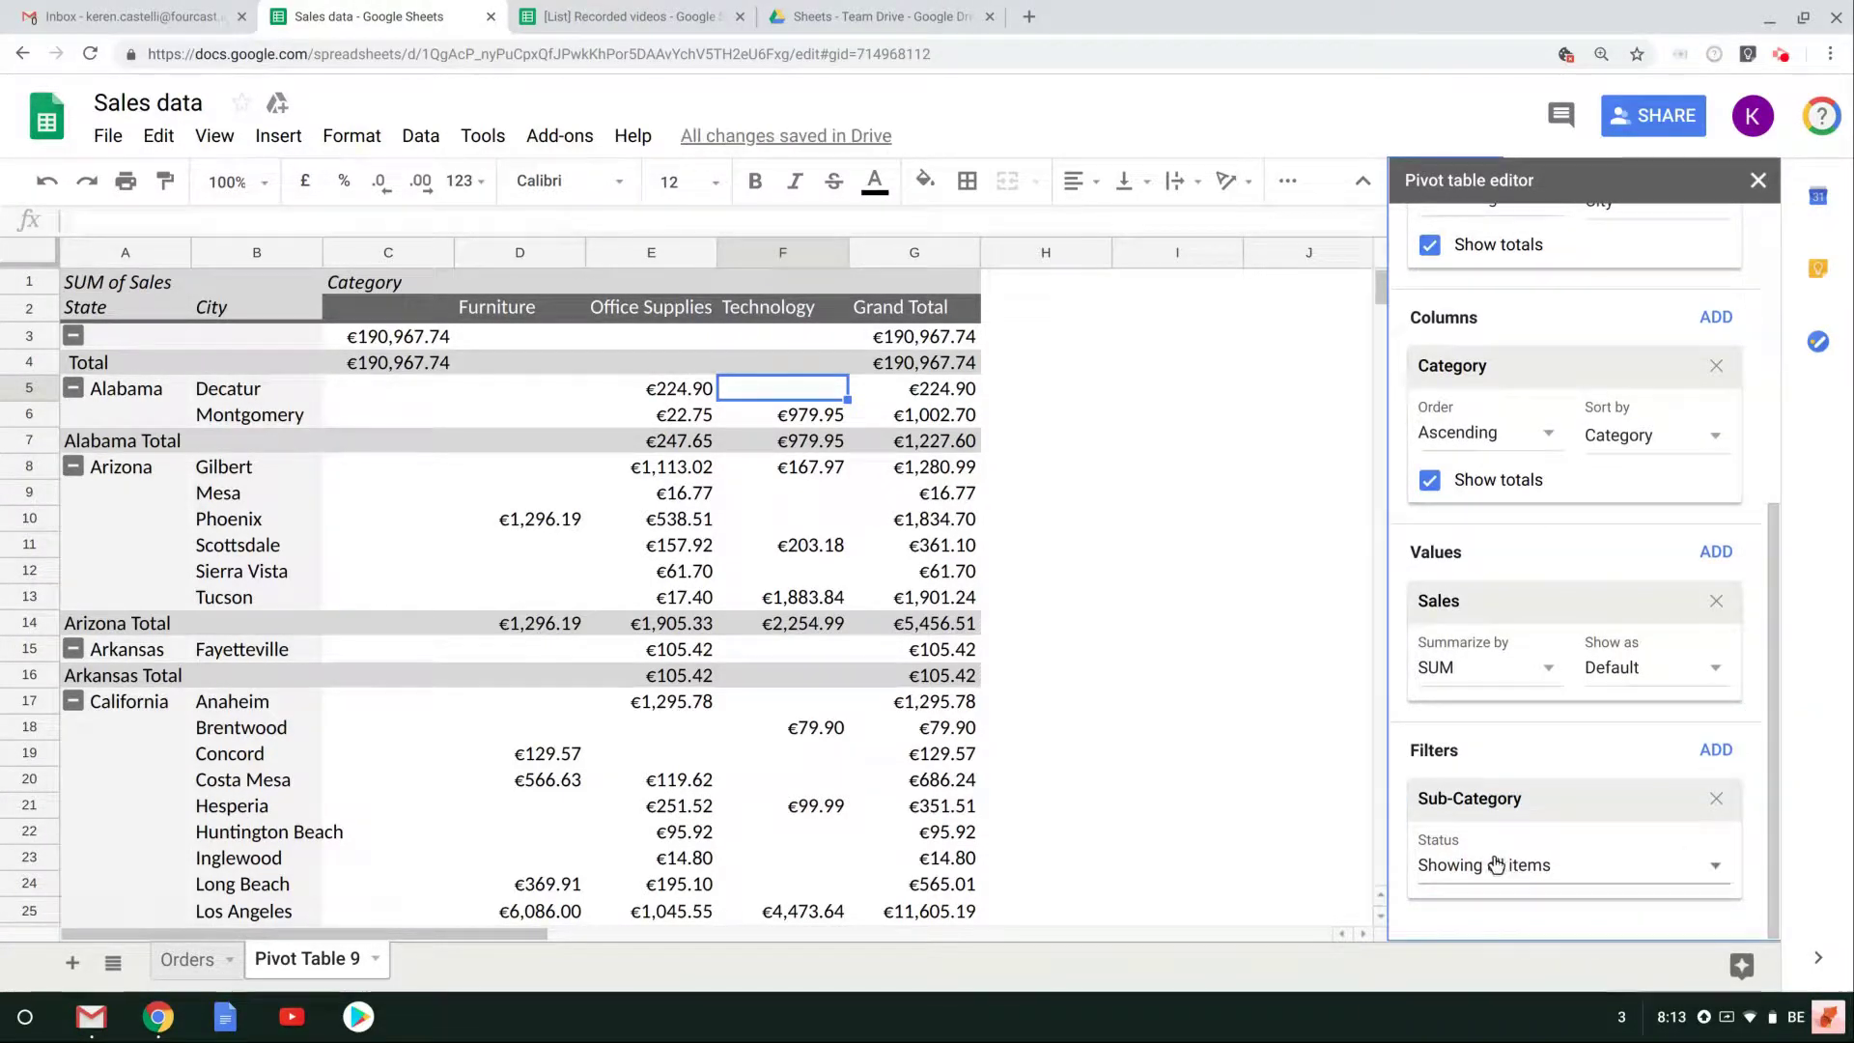
Try to filter Sub-Category by the value Bookcases, searching the filter values for "book"
left_click(1668, 864)
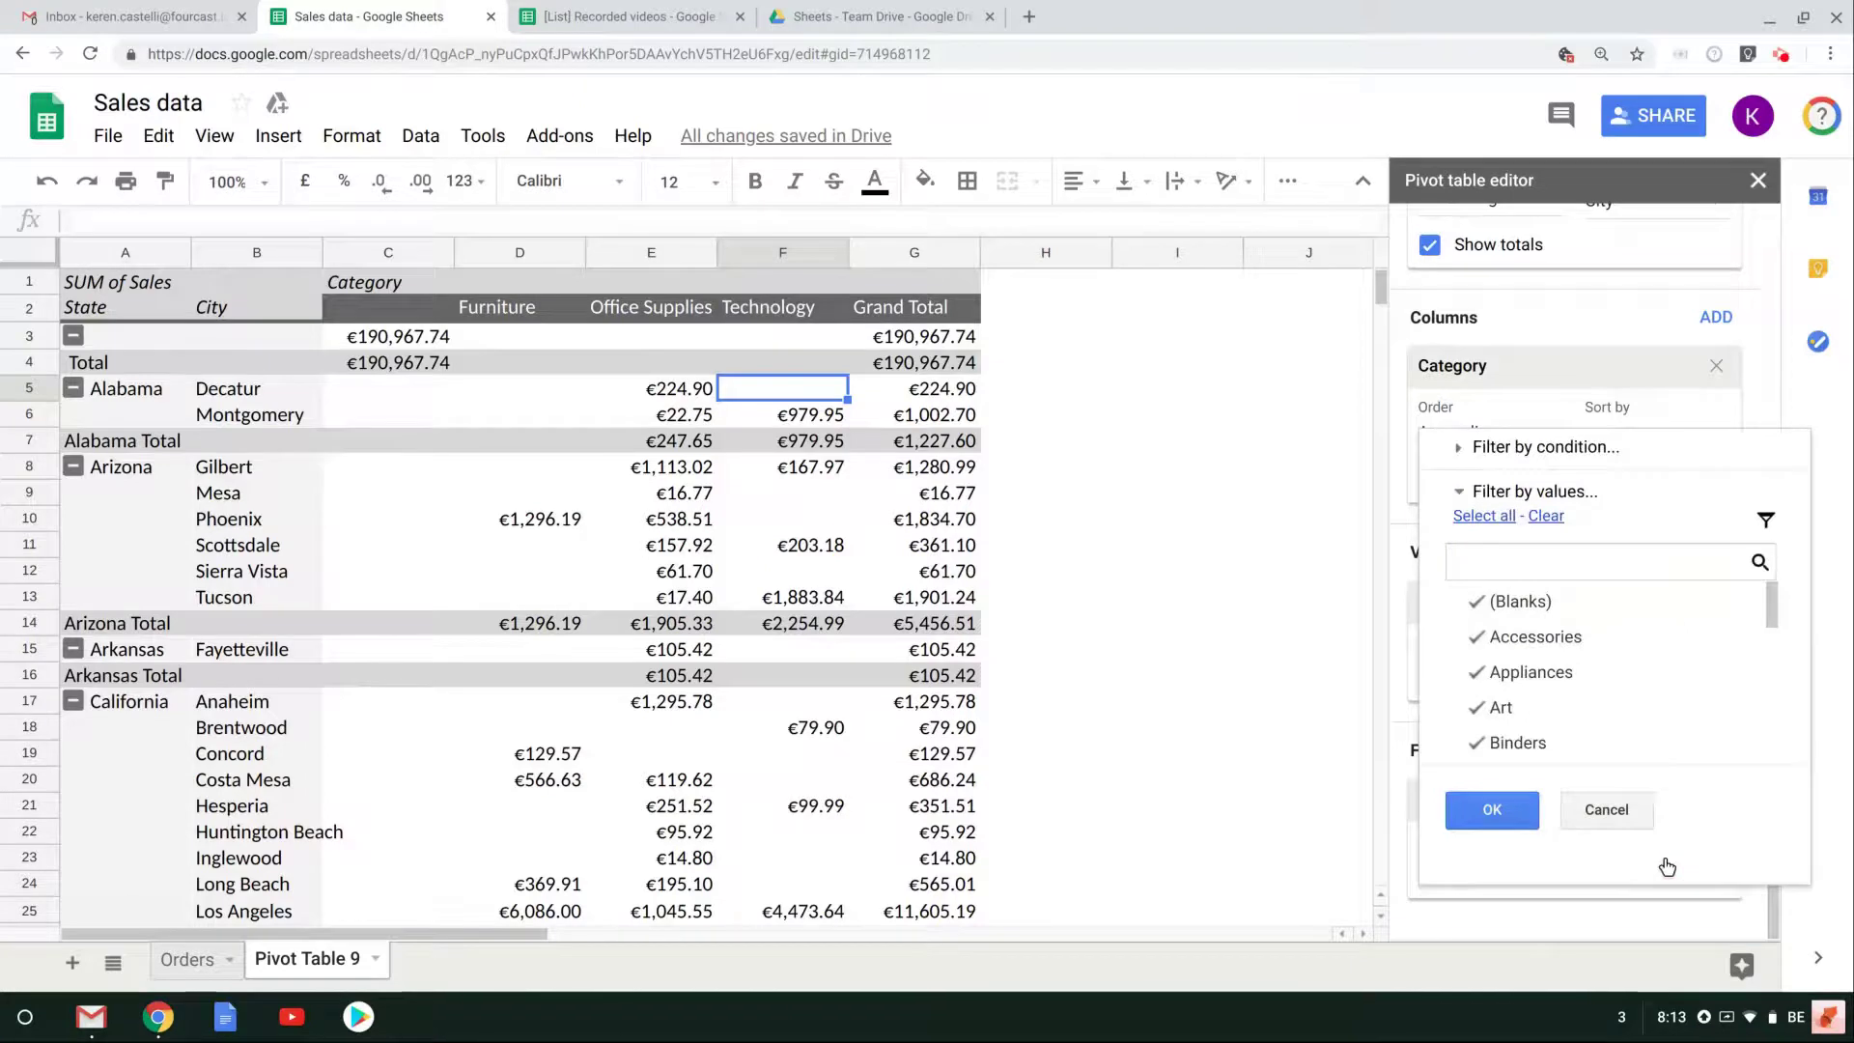
left_click(1520, 551)
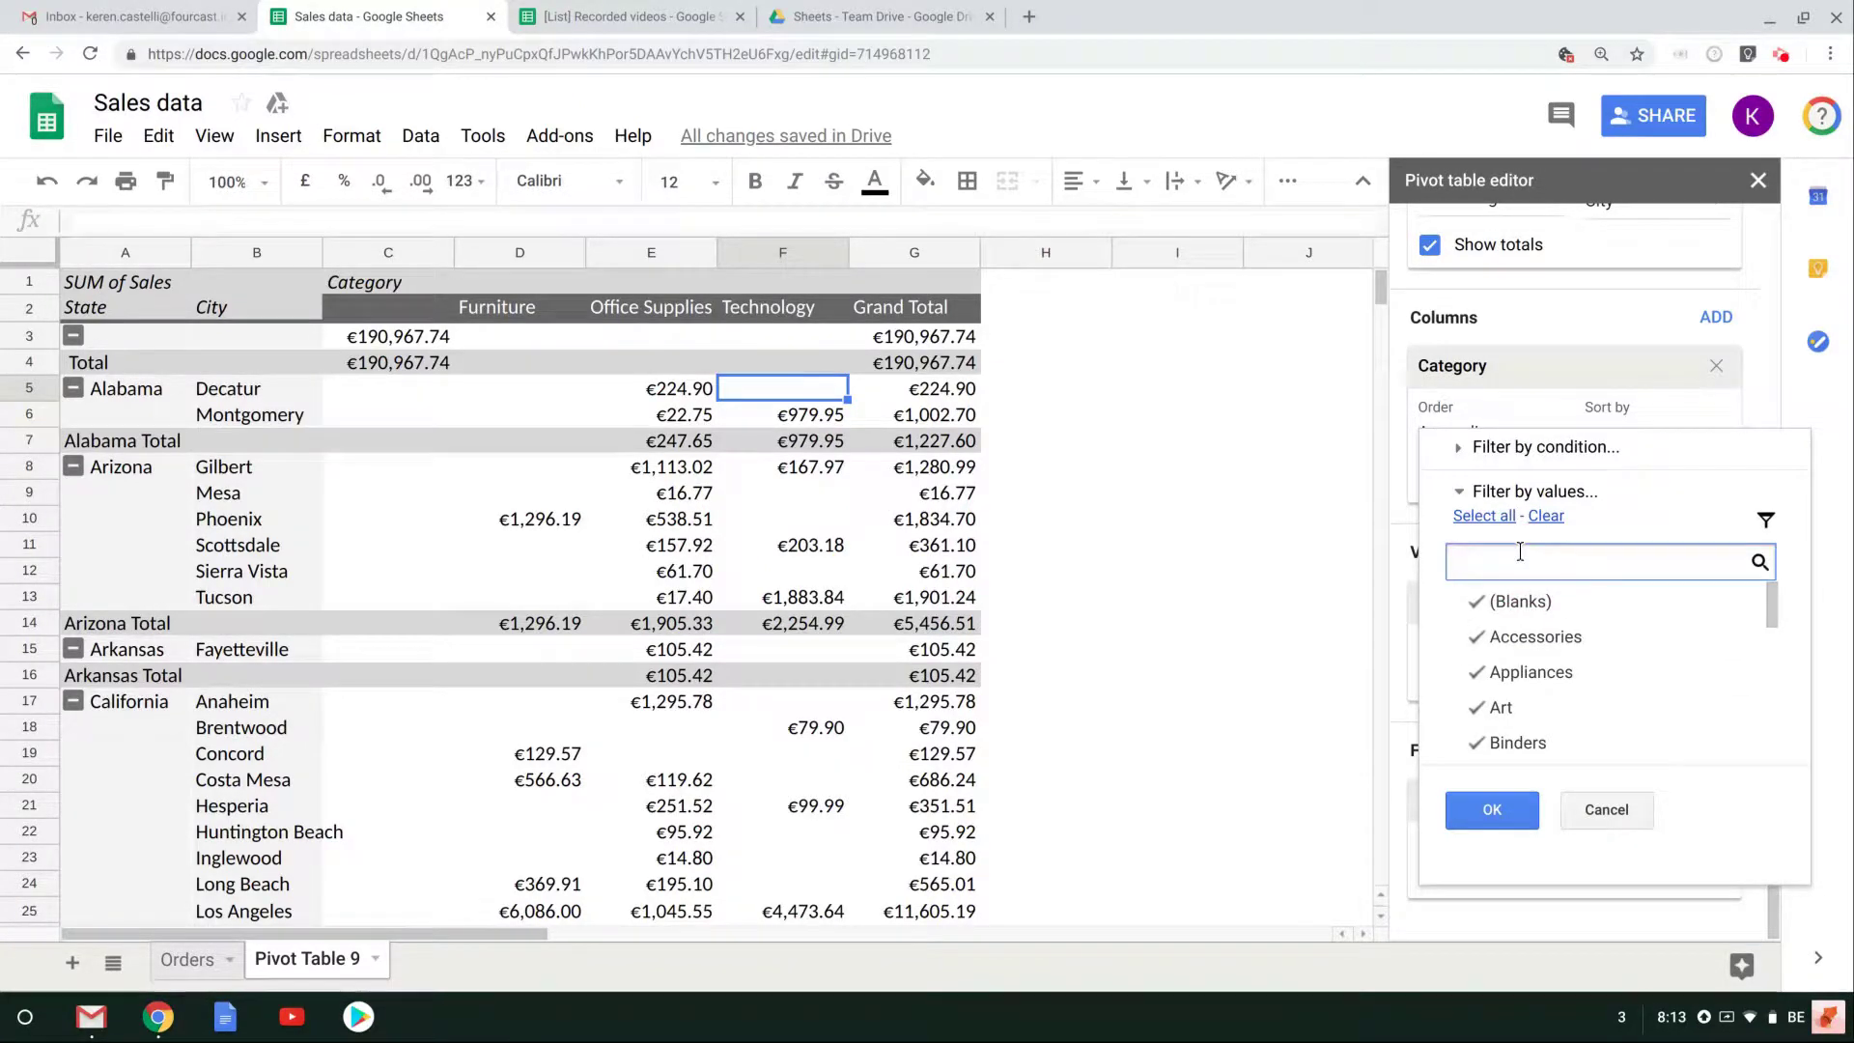
type("book")
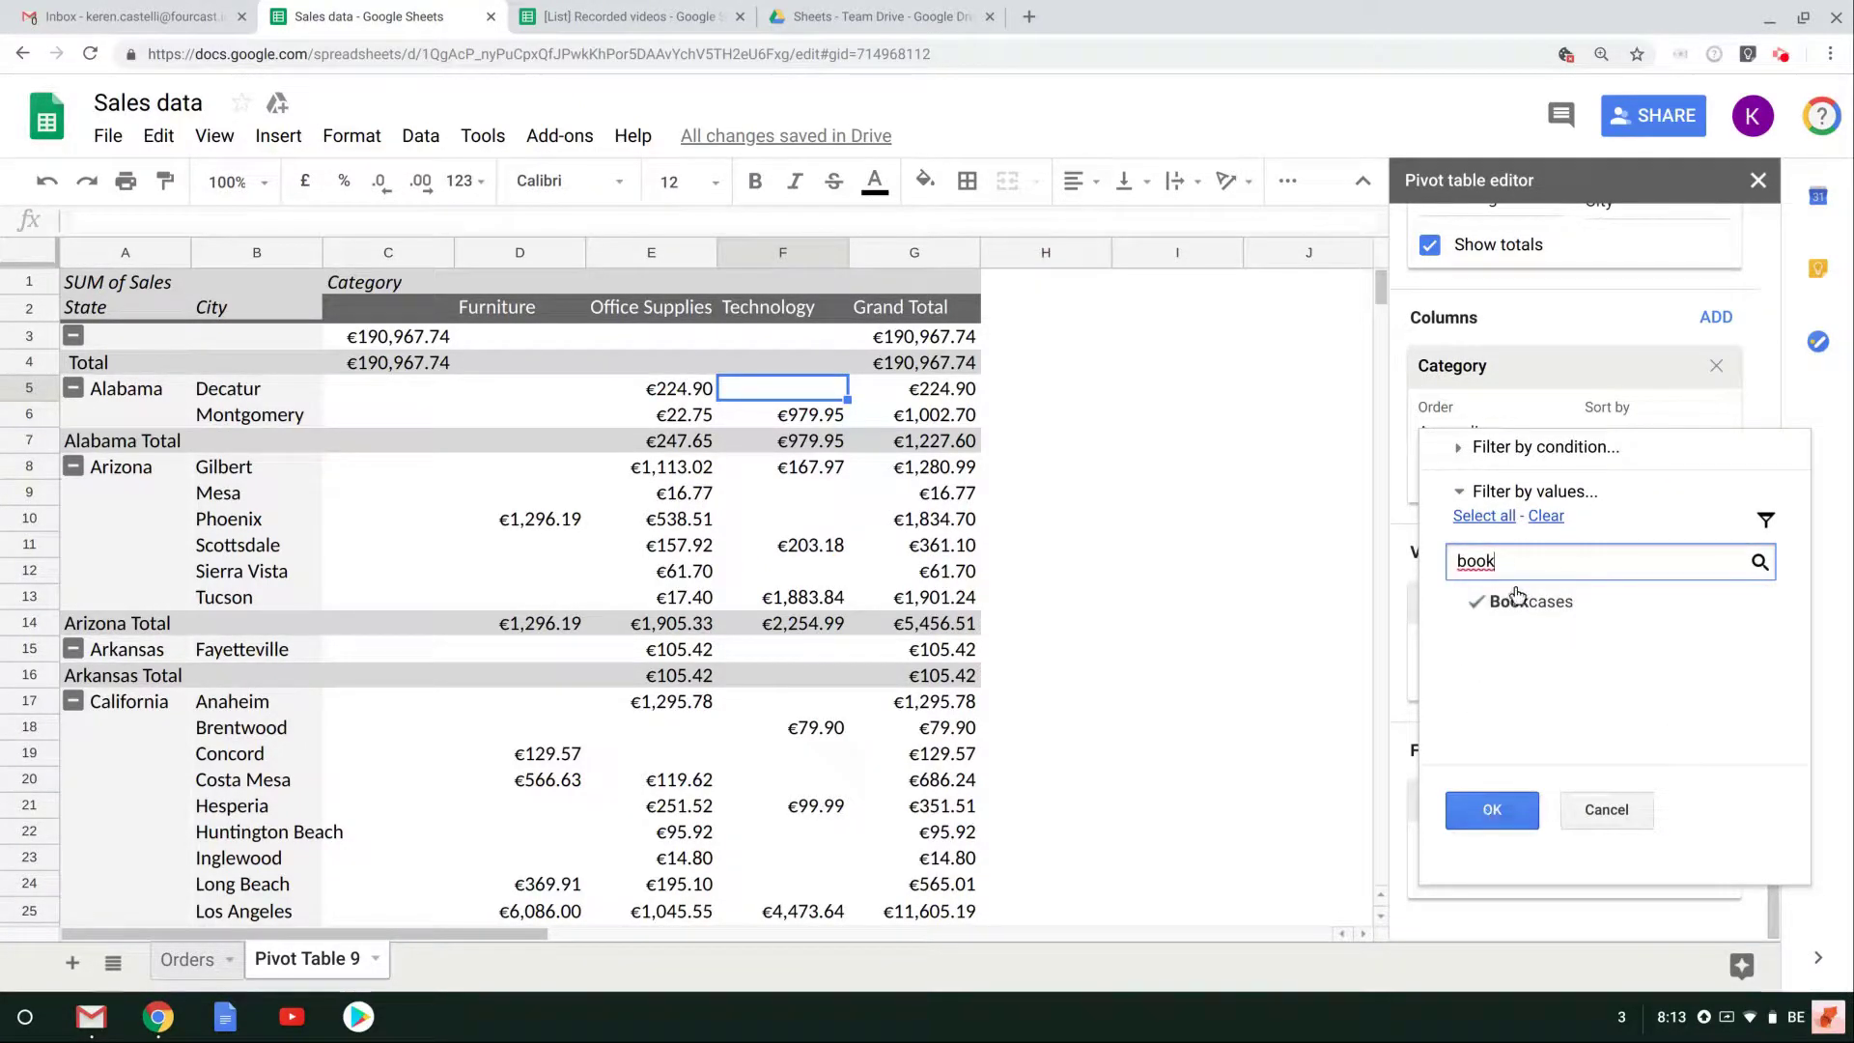
left_click(1518, 601)
left_click(1507, 605)
left_click(1487, 807)
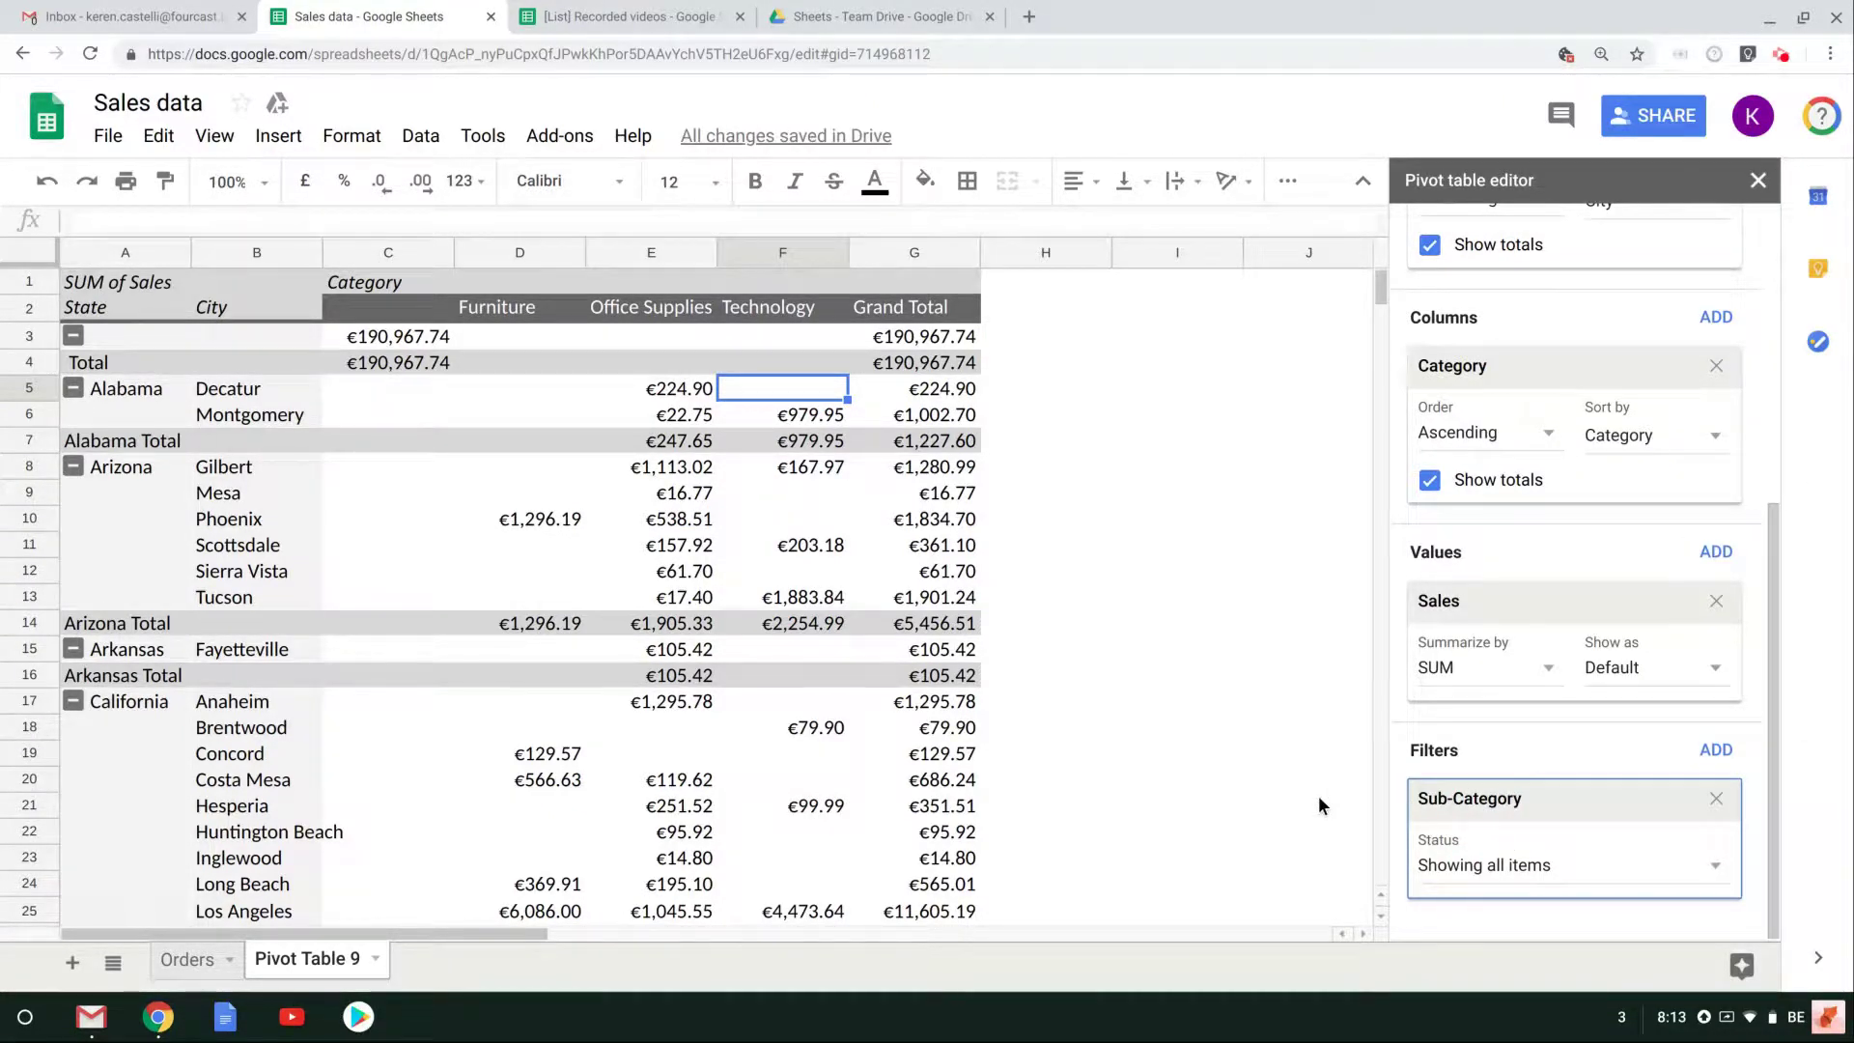
Clear all values of the Sub-Category filter and select only Bookcases, found by searching the values for "b"
left_click(1634, 874)
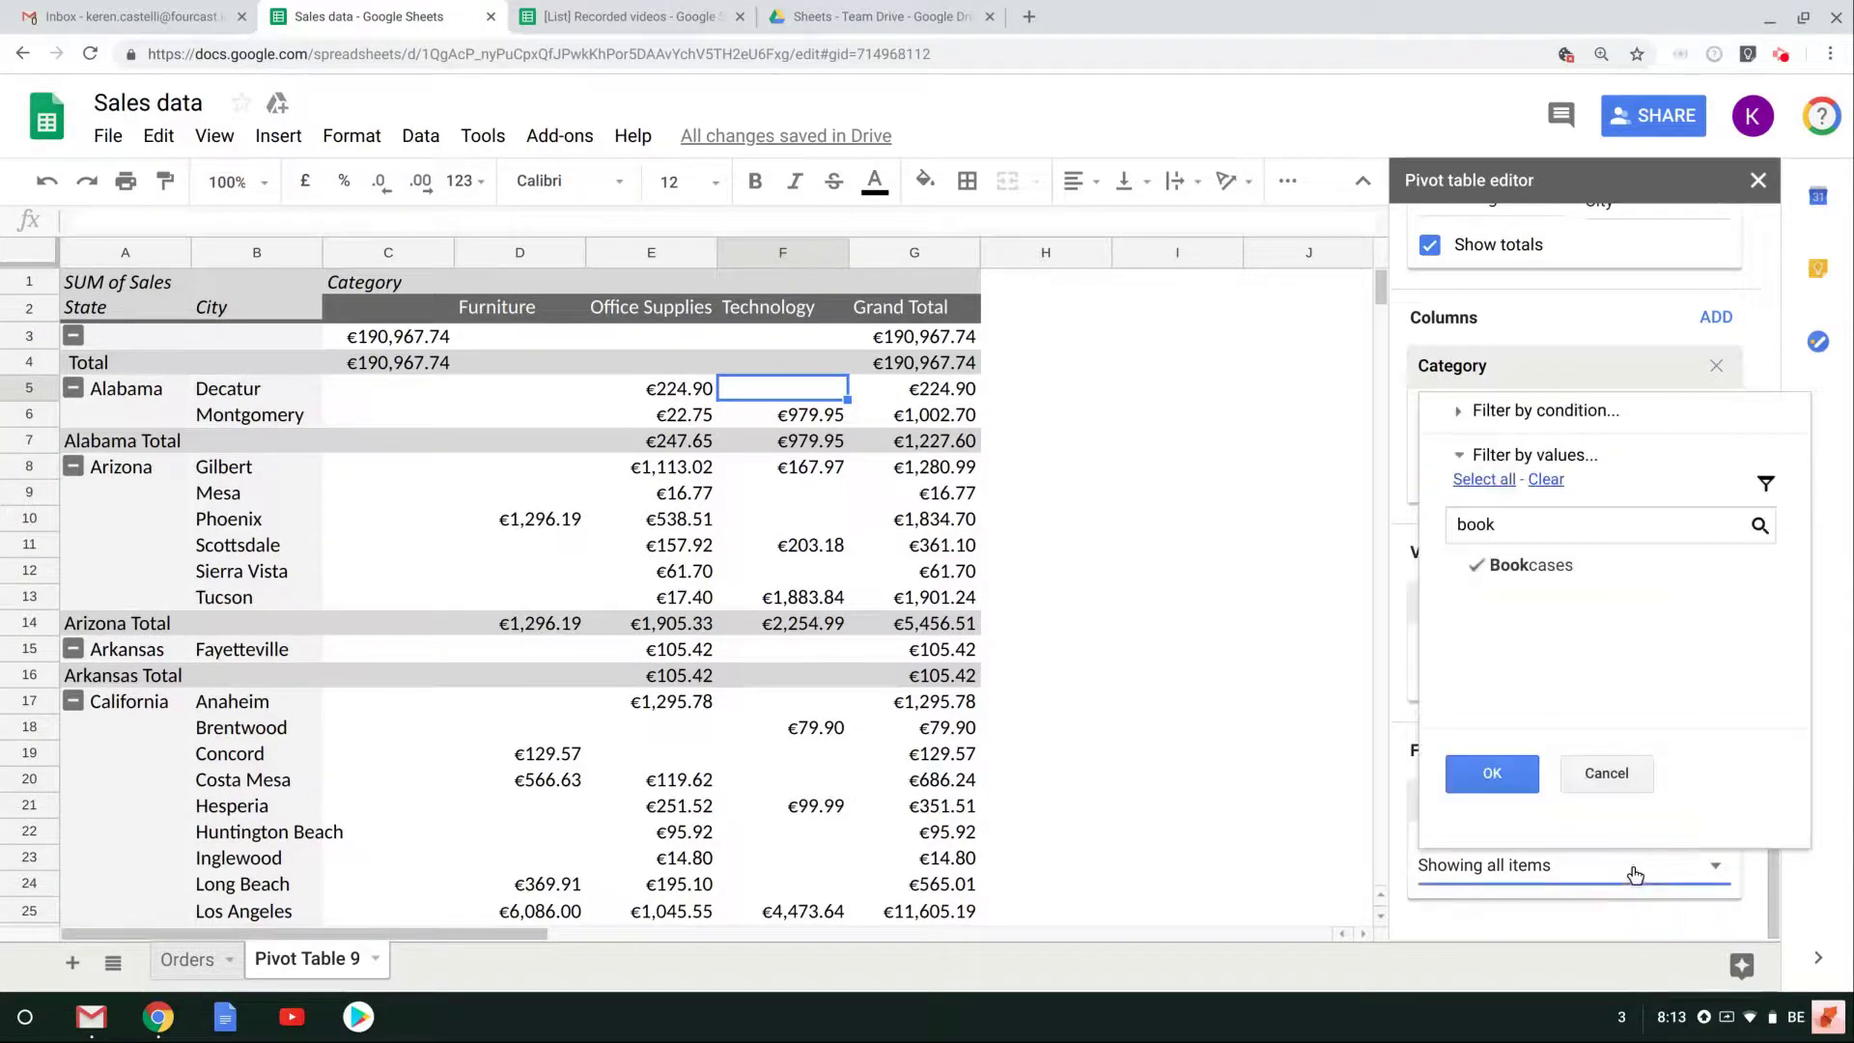
left_click(1545, 480)
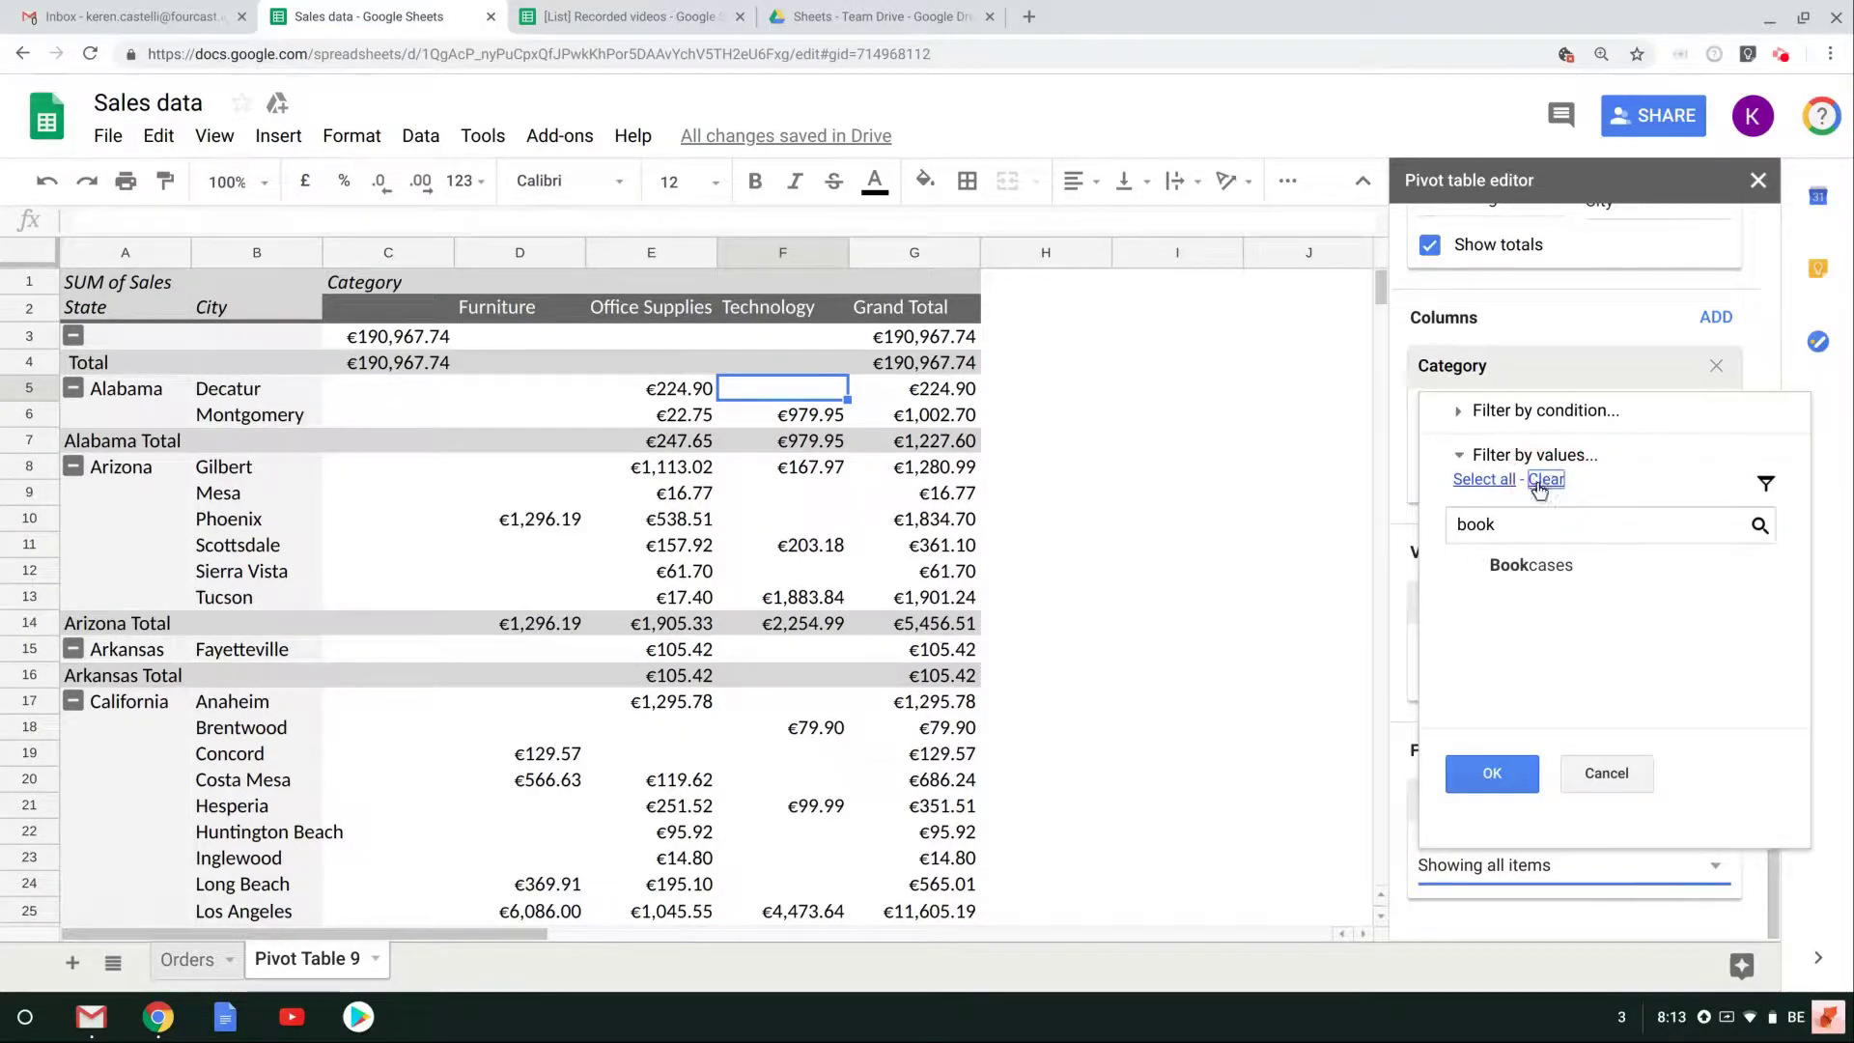
left_click(1477, 481)
double_click(1501, 507)
key("BackSpace")
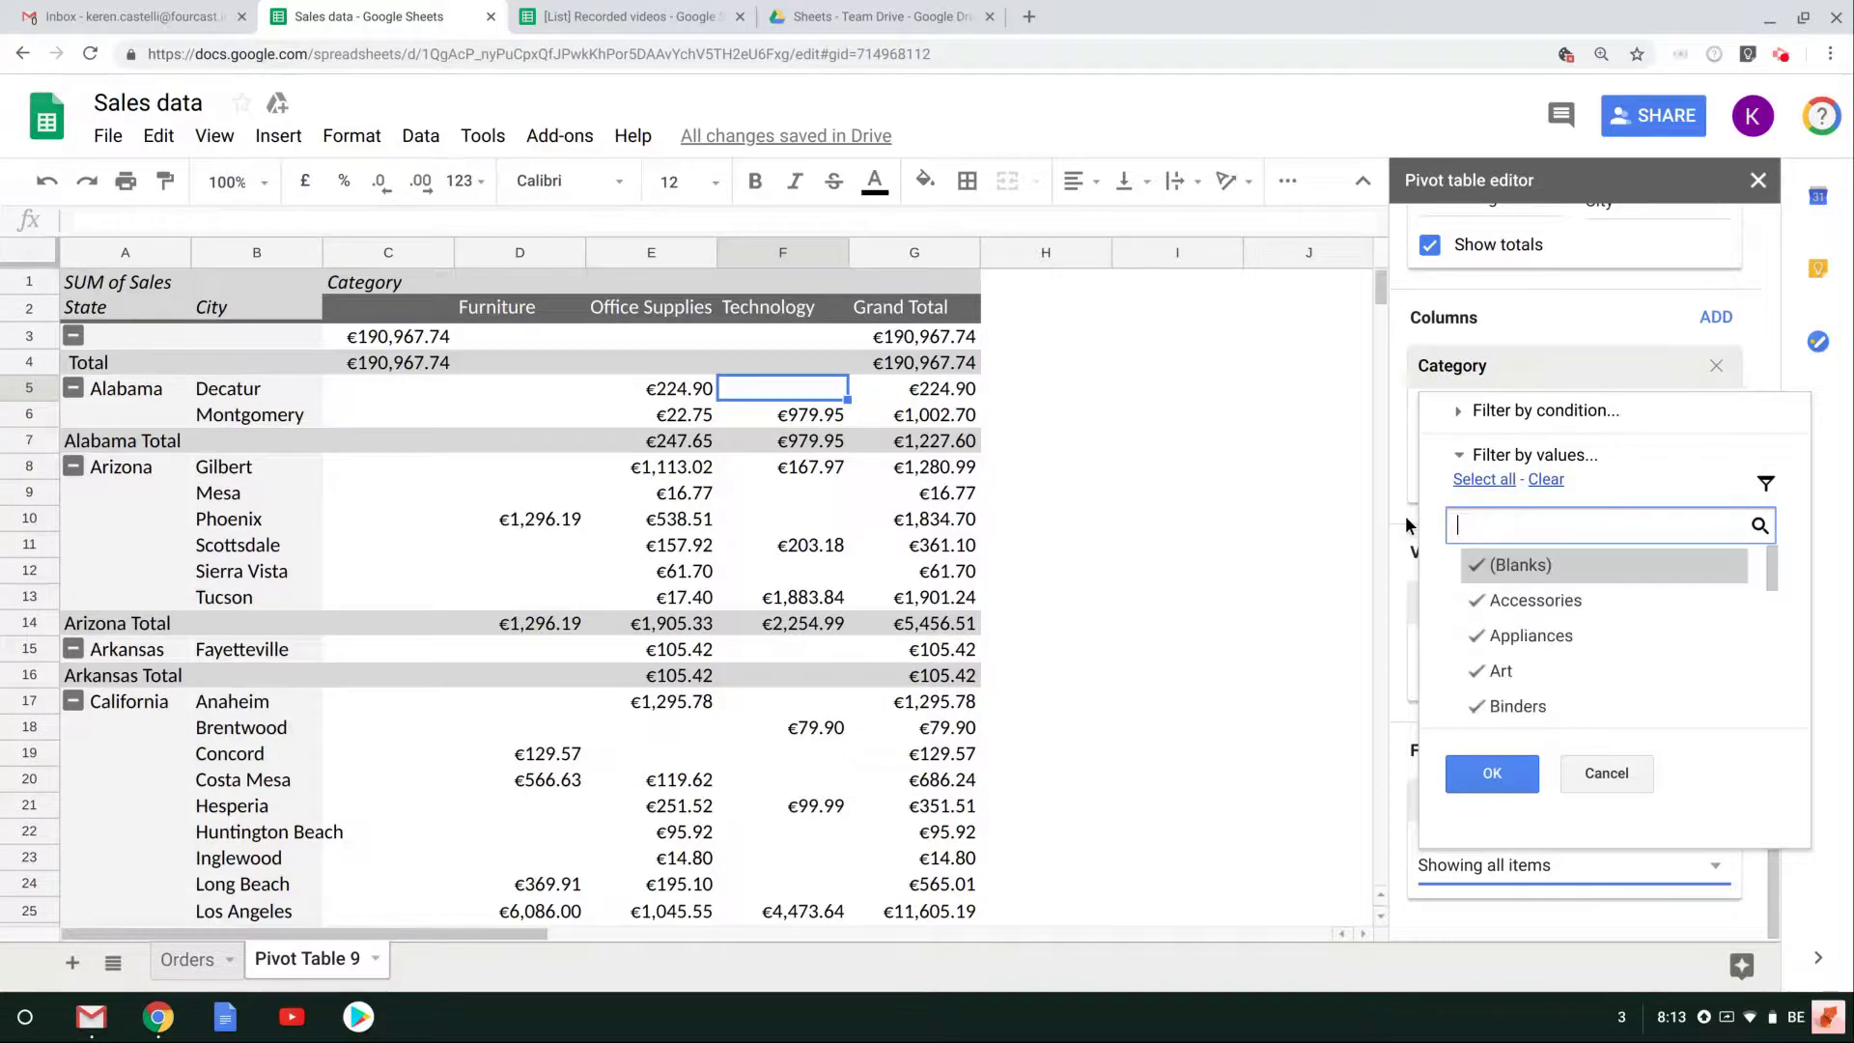
left_click(1544, 480)
left_click(1532, 523)
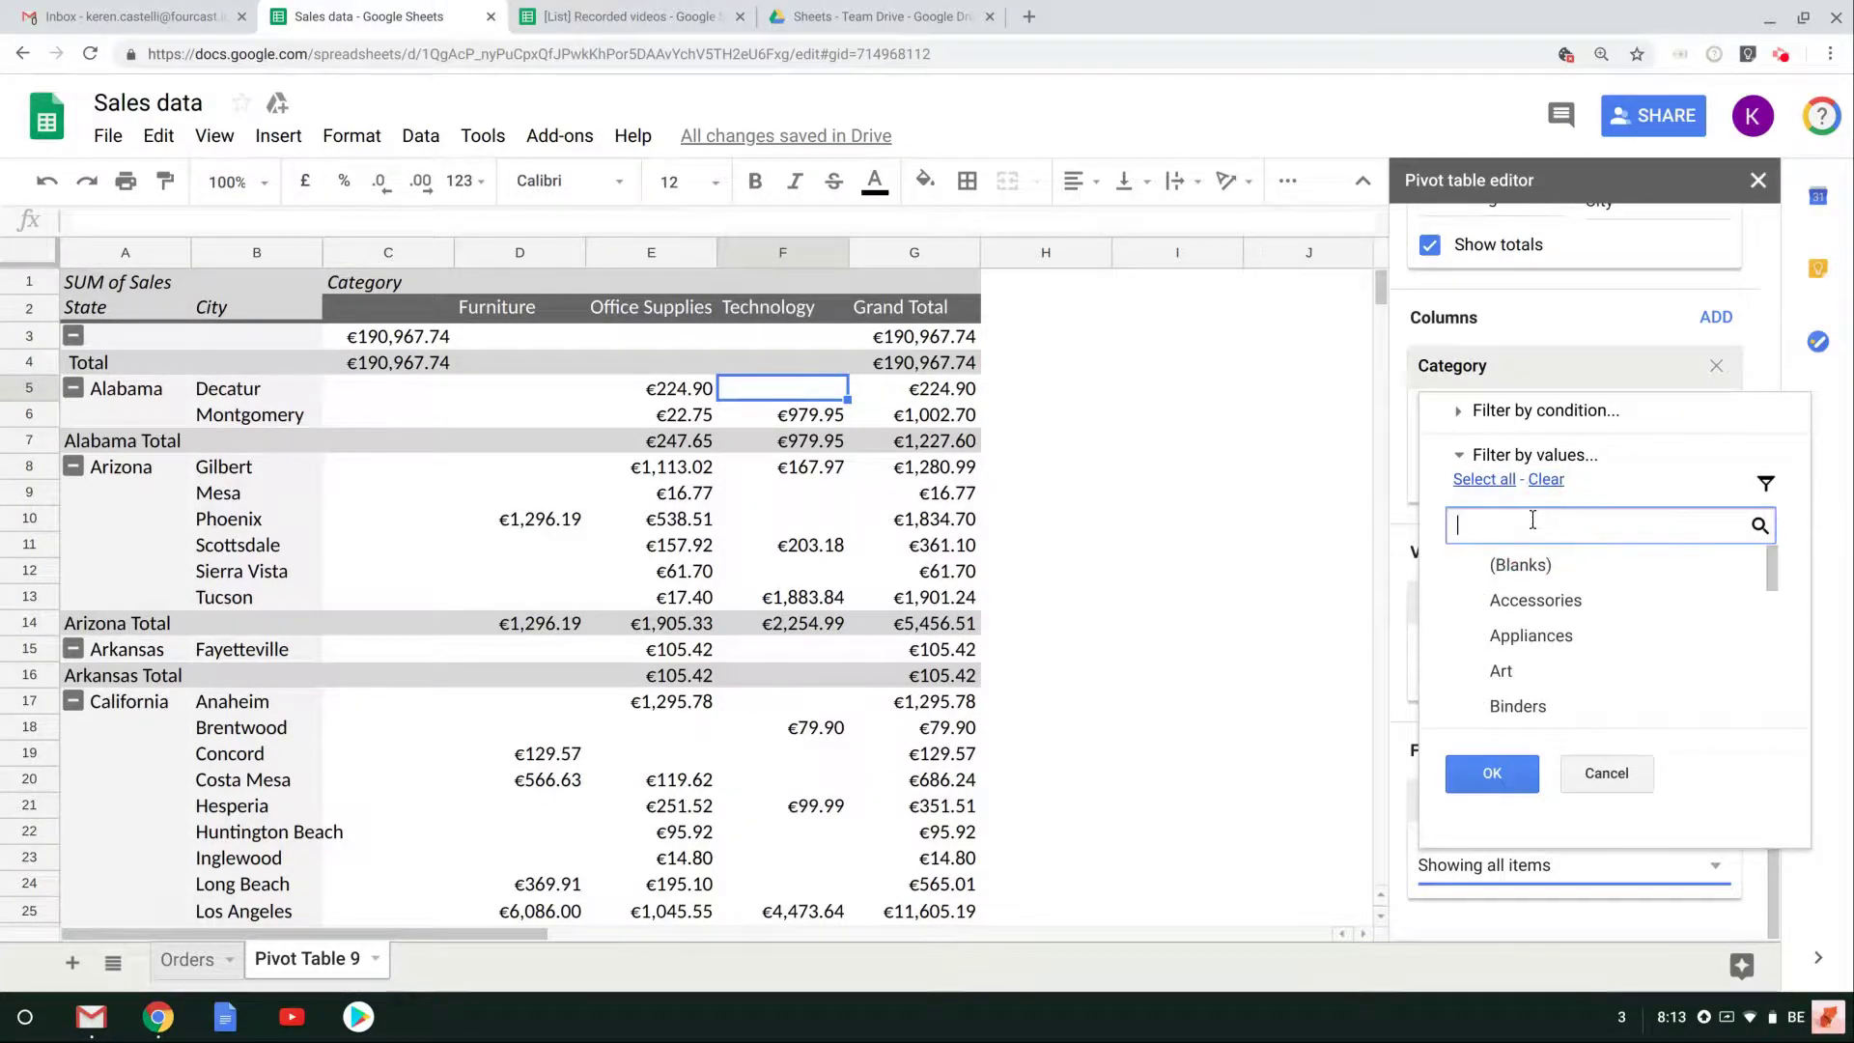
type("b")
left_click(1542, 603)
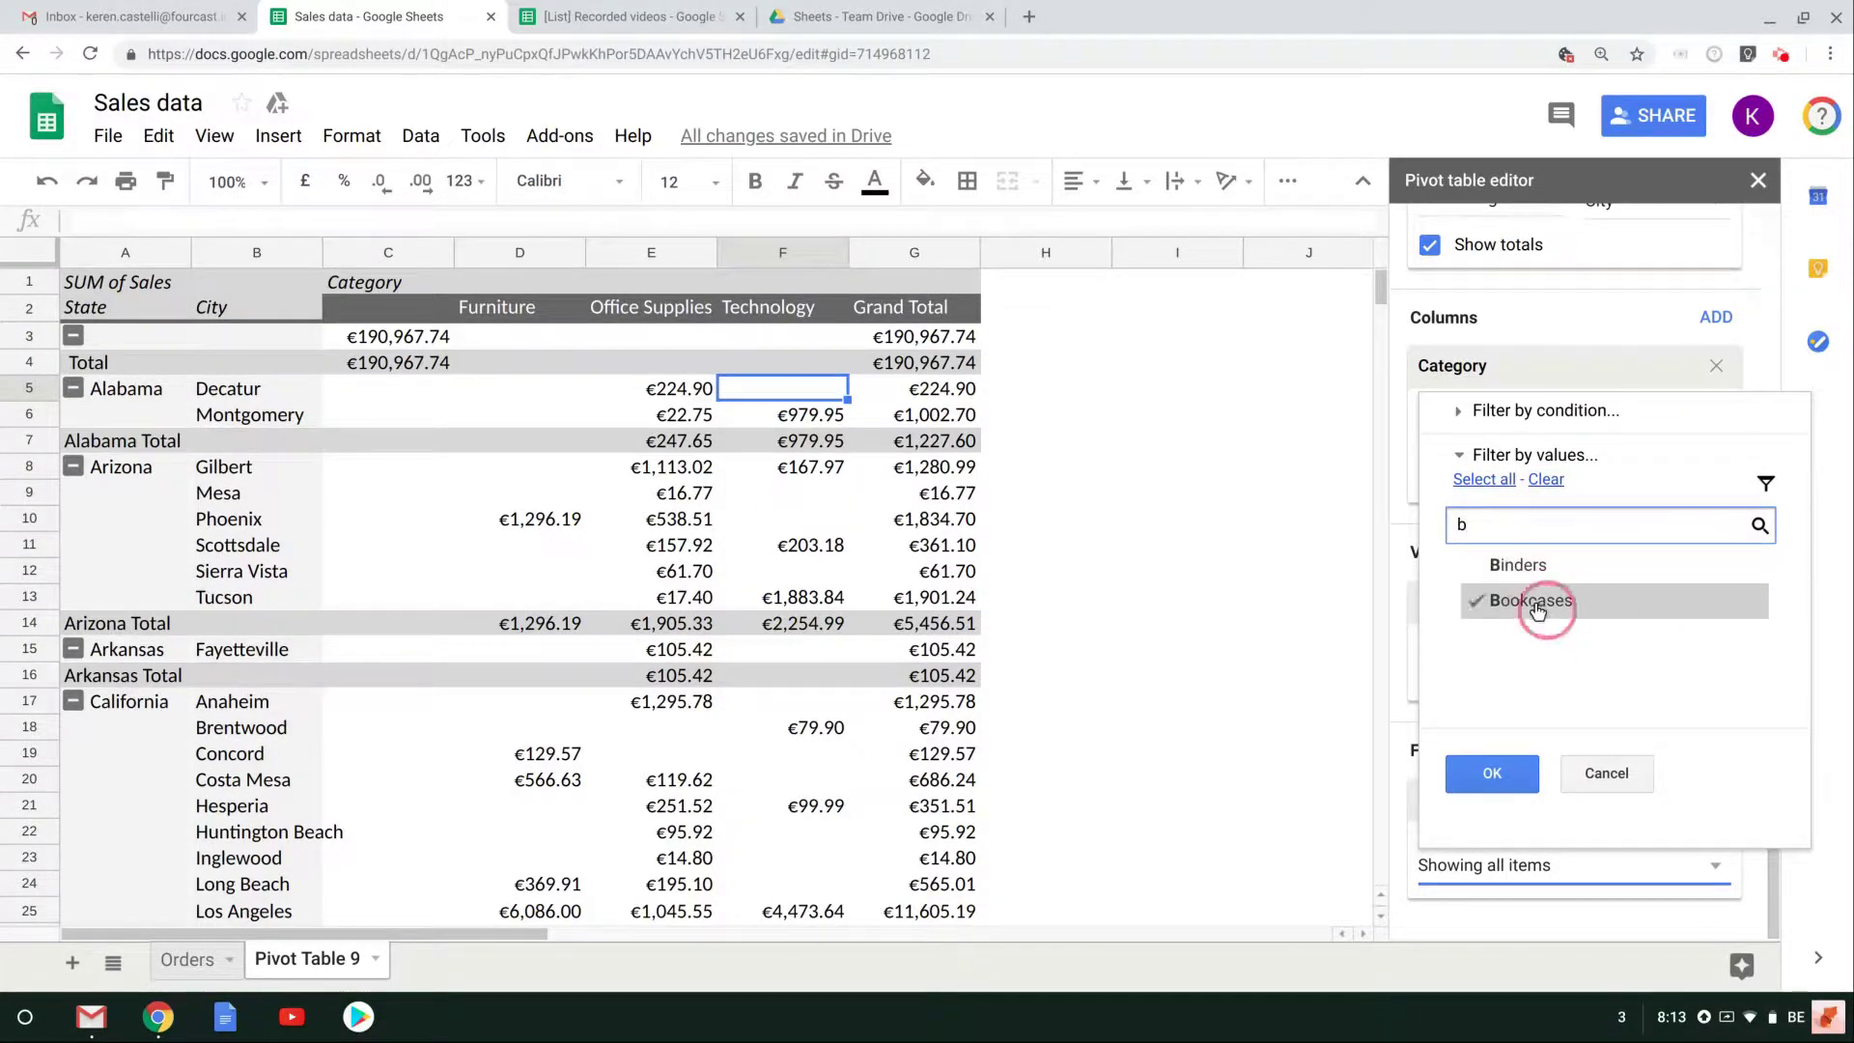
left_click(1482, 773)
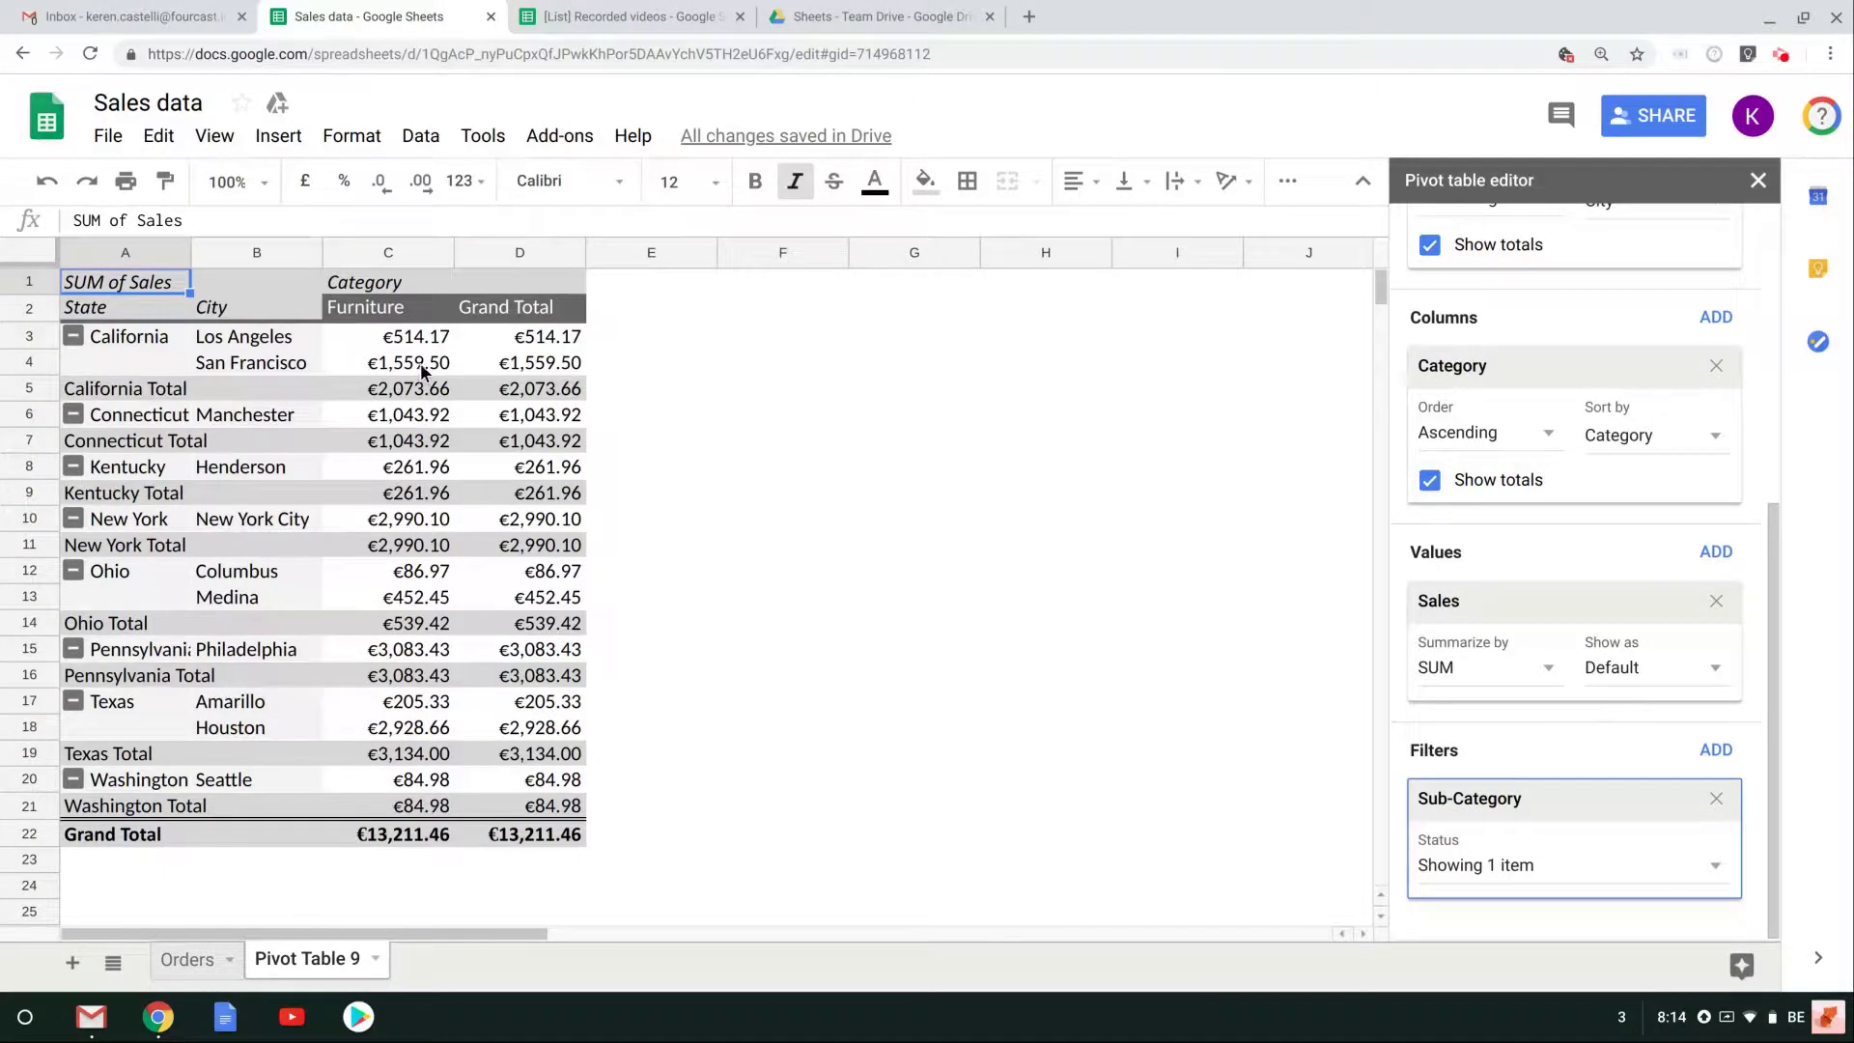
left_click(362, 309)
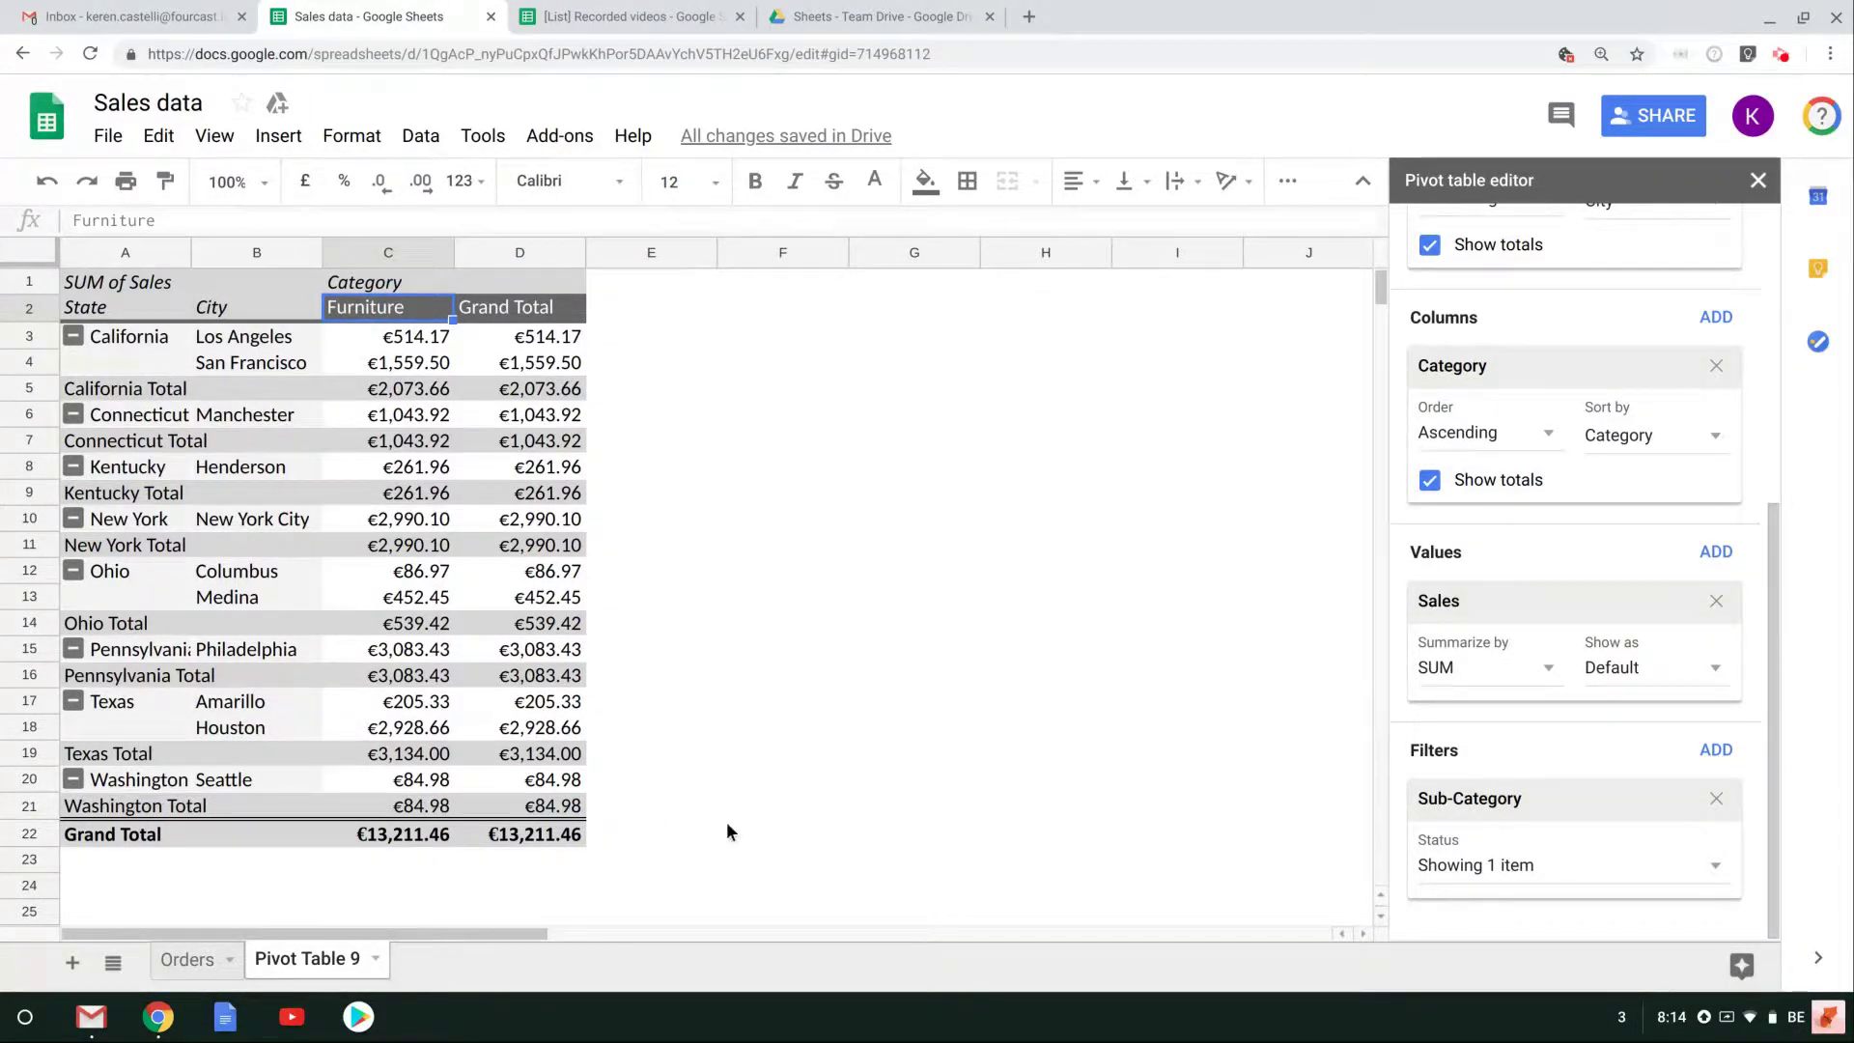
Include Envelopes alongside Bookcases in the Sub-Category filter
left_click(1659, 863)
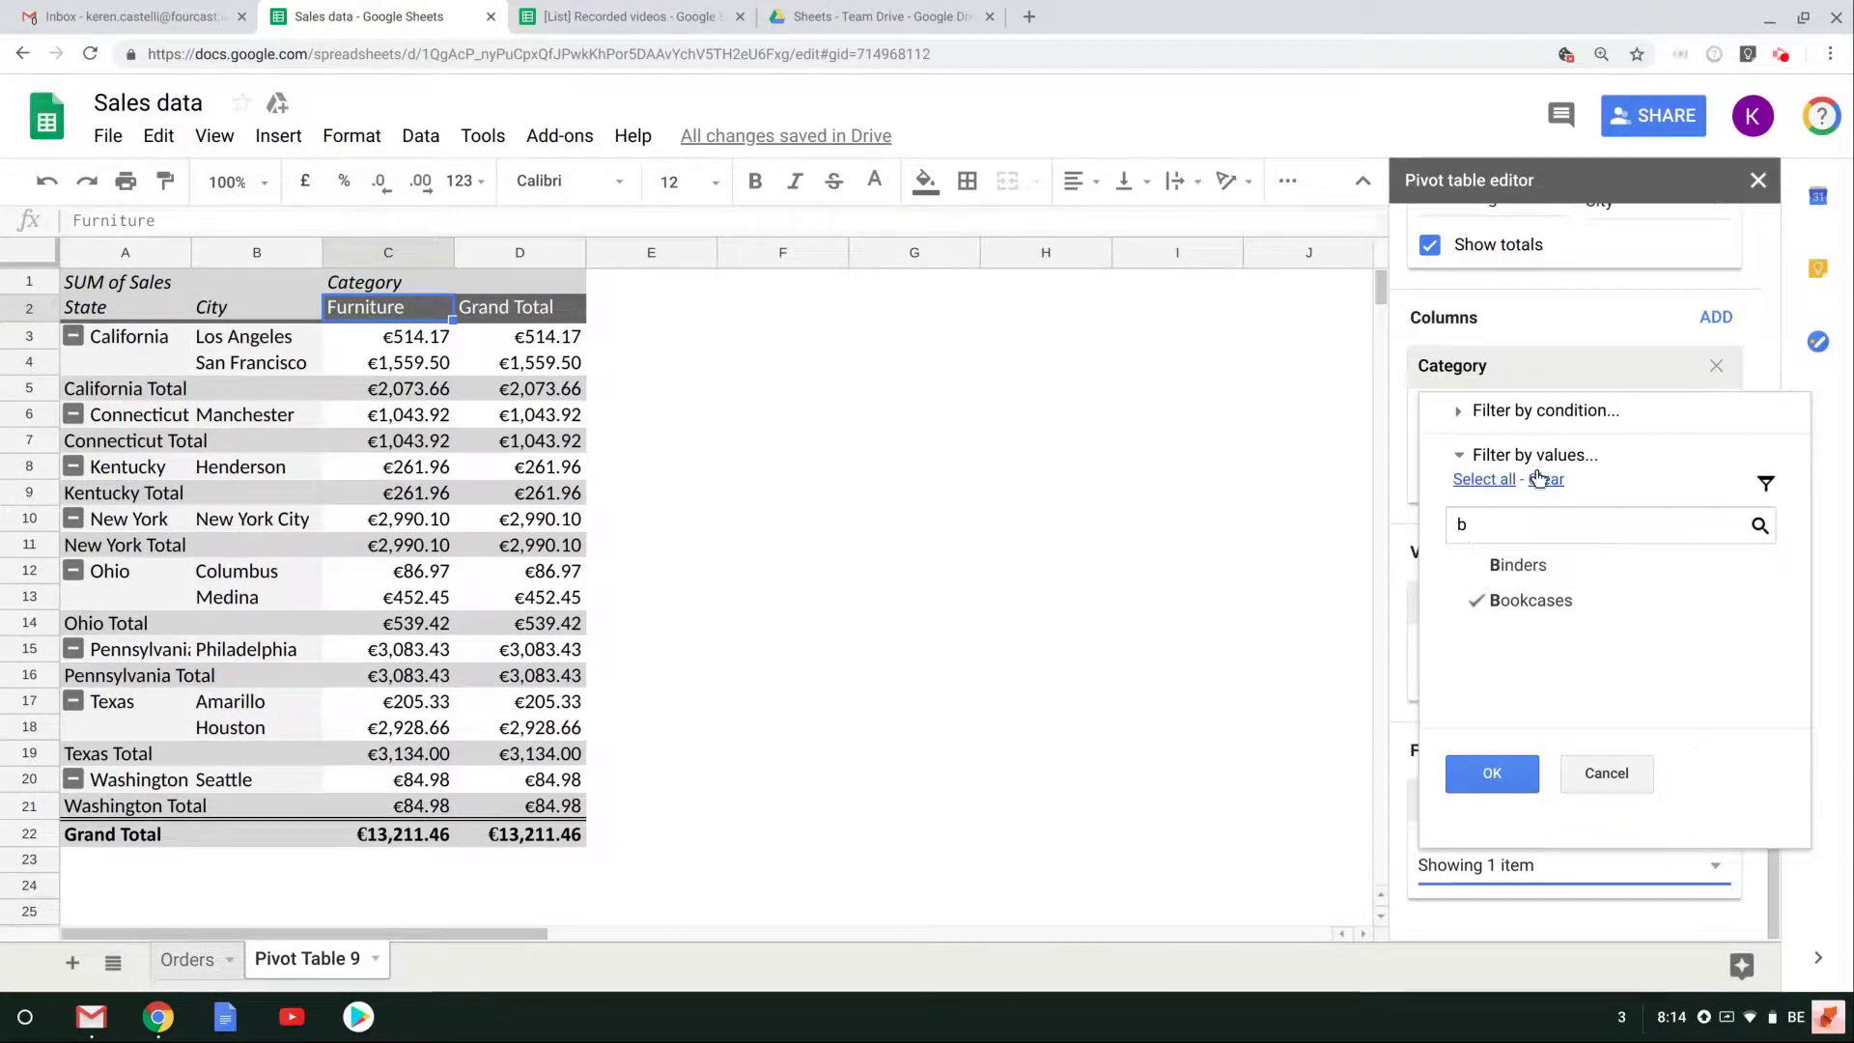
left_click(1453, 521)
key("BackSpace")
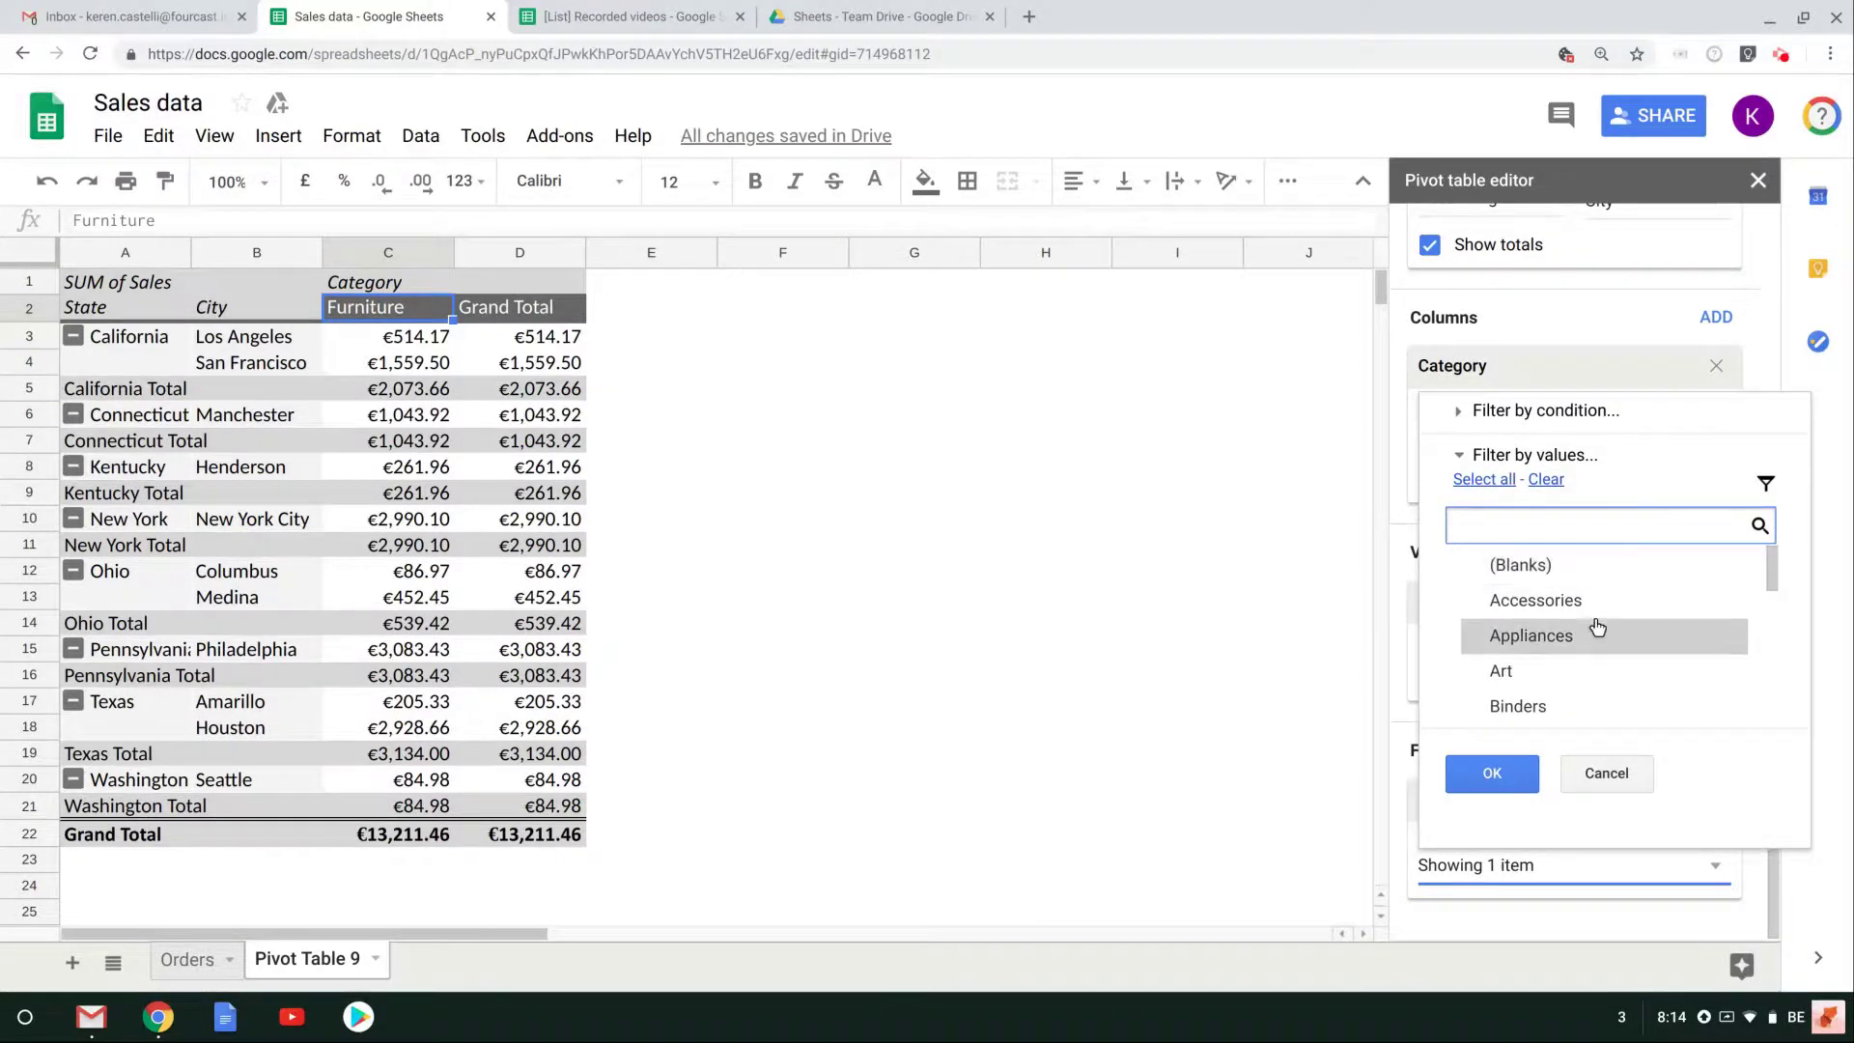
scroll(1597, 628, "down", 2)
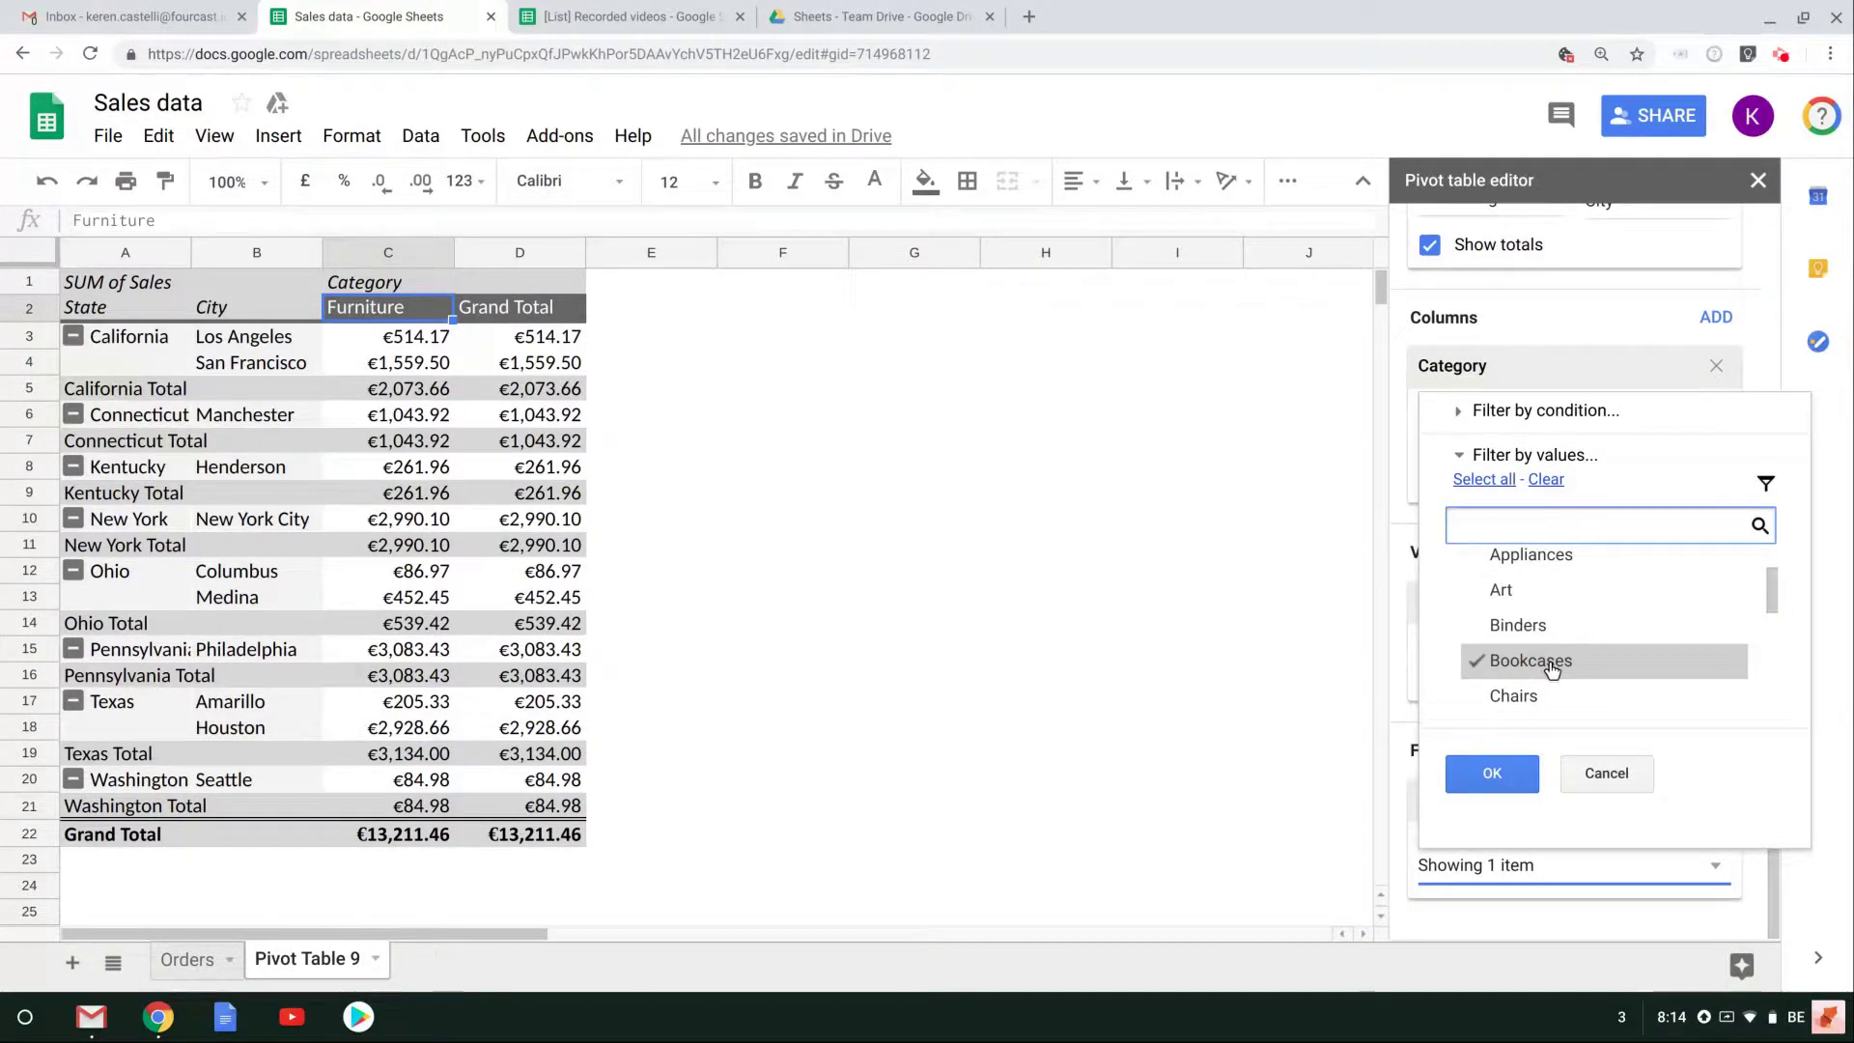
scroll(1552, 668, "down", 3)
left_click(1509, 623)
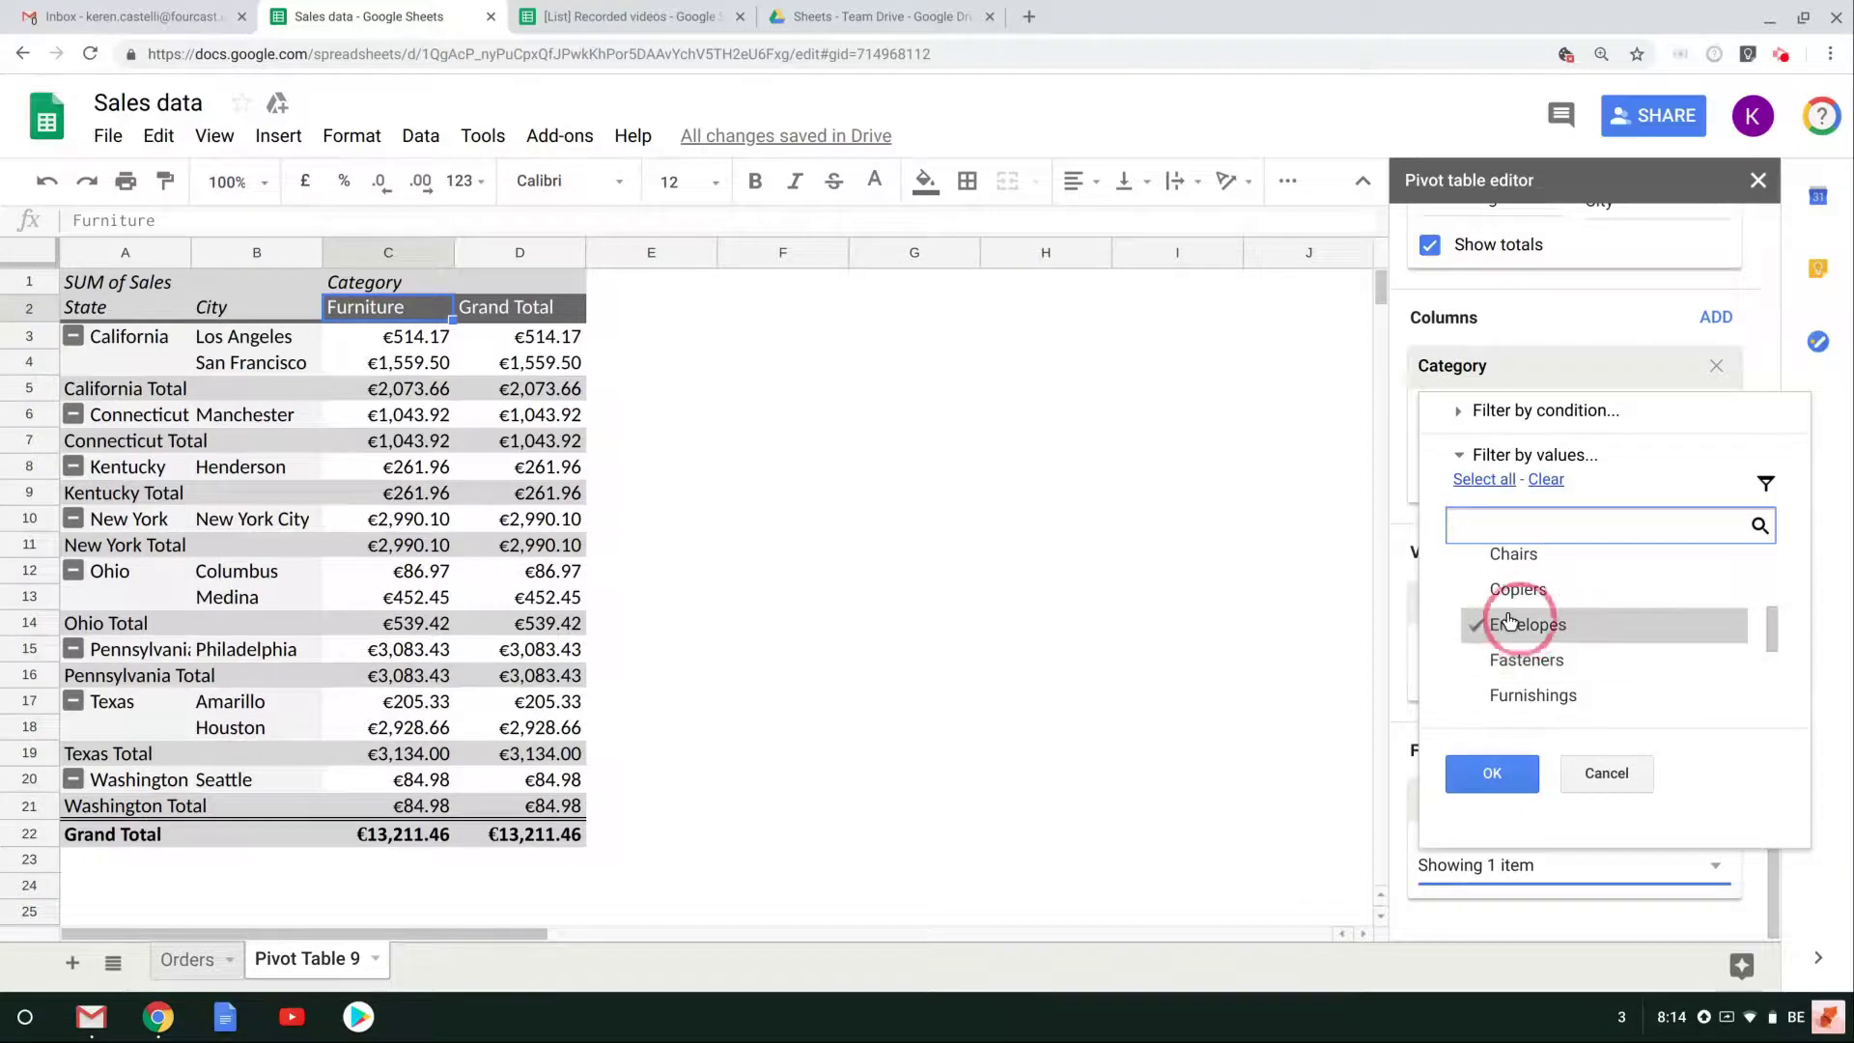
left_click(1492, 772)
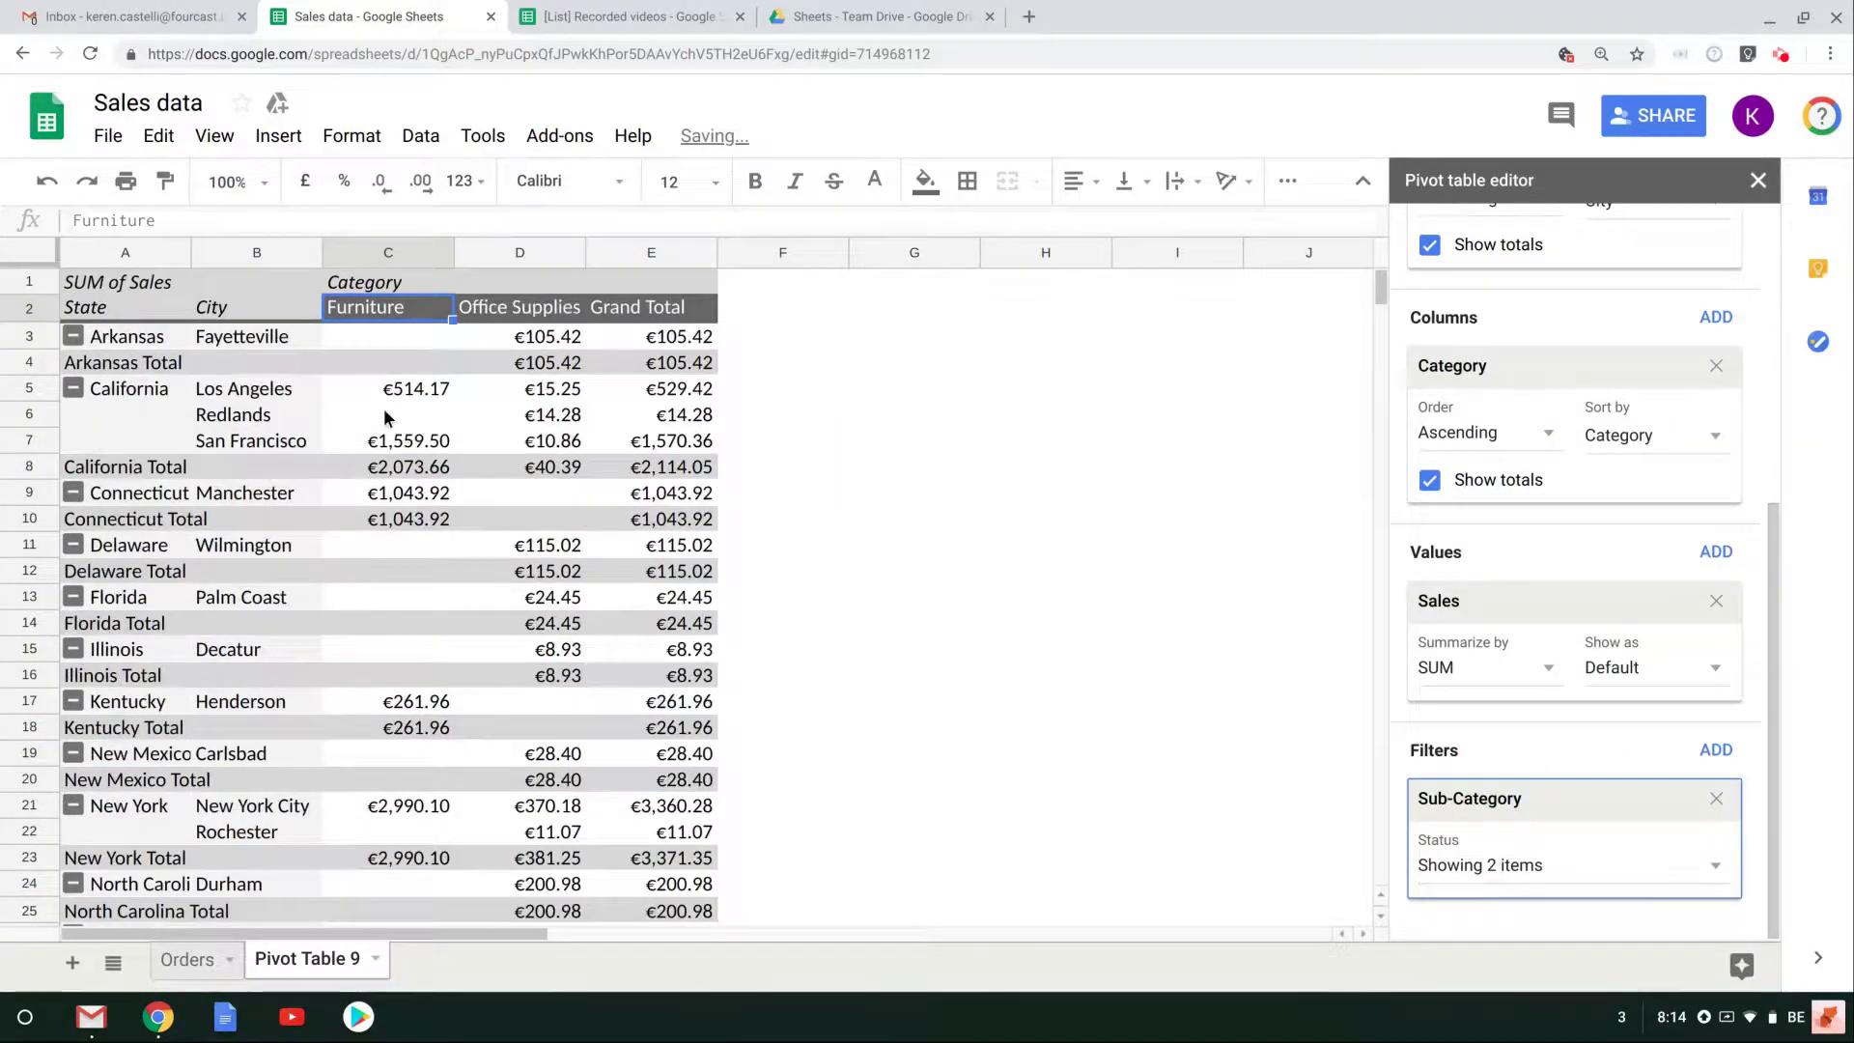
Review the Office Supplies and Furniture sales throughout the pivot table filtered to Bookcases and Envelopes
left_click(540, 314)
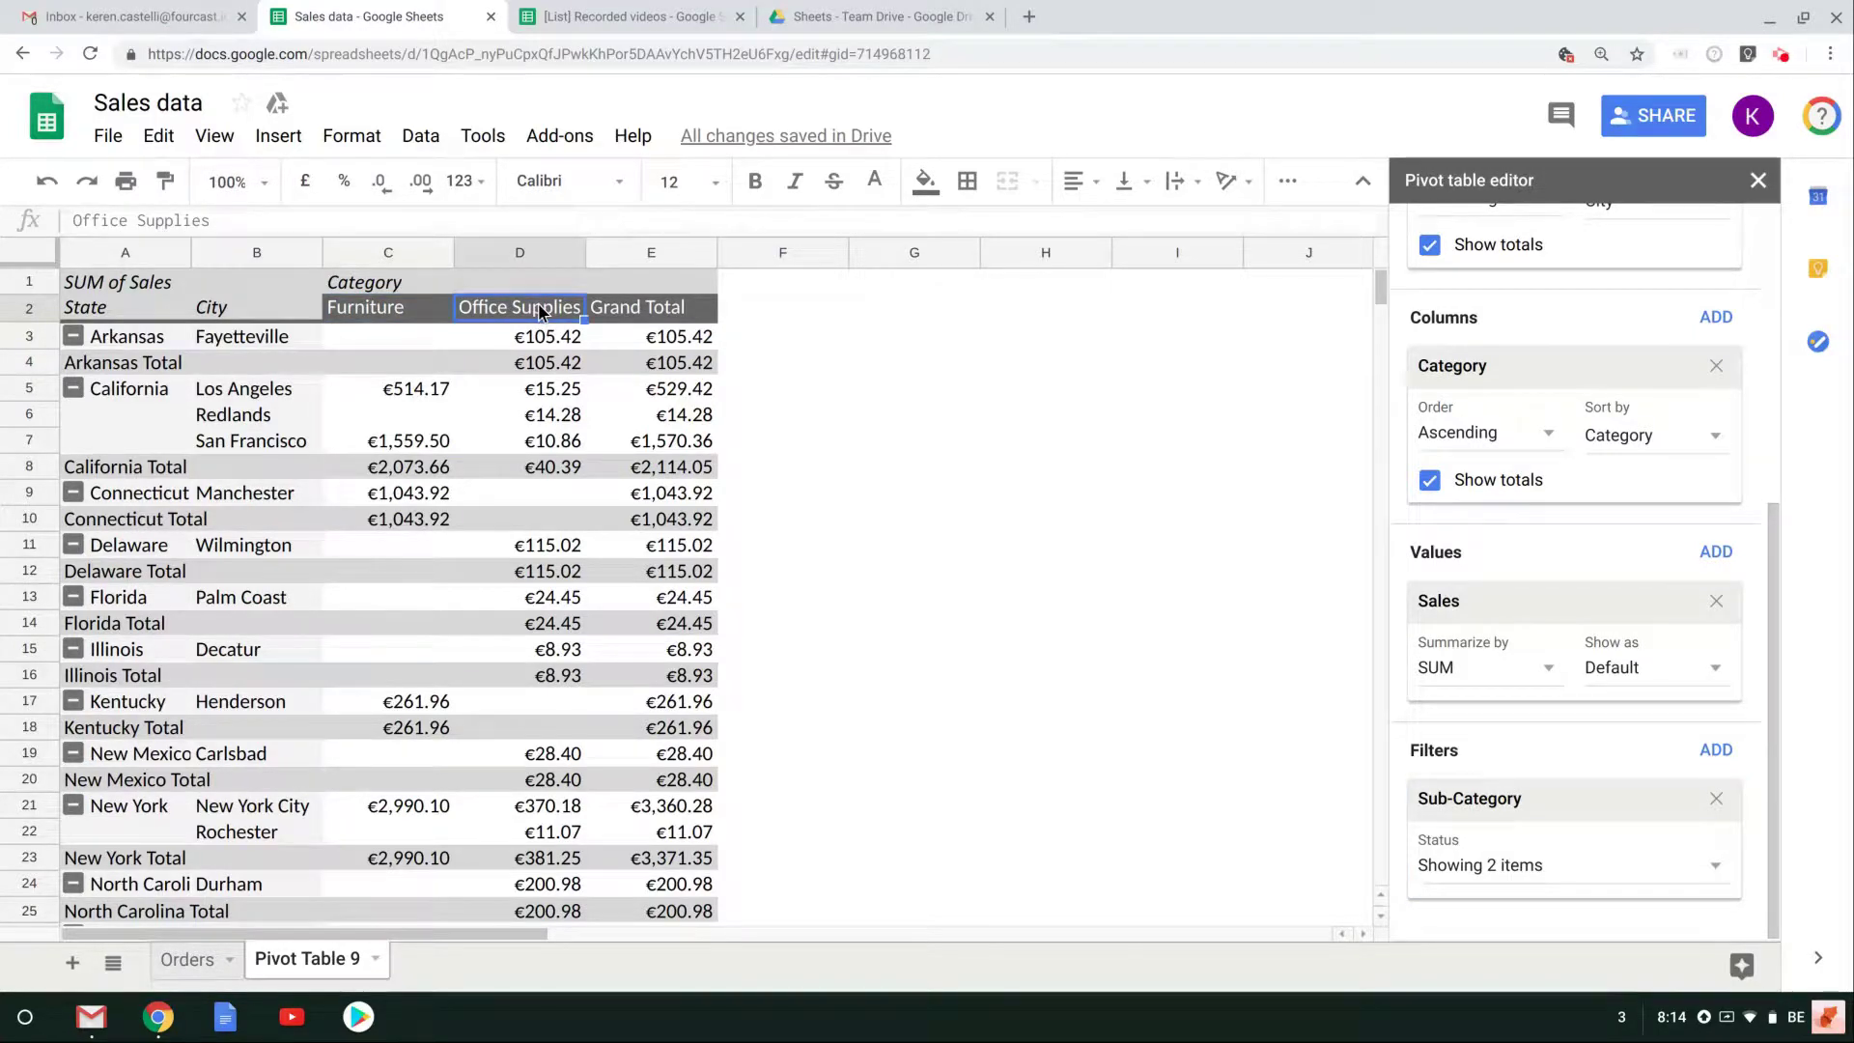
scroll(567, 493, "down", 3)
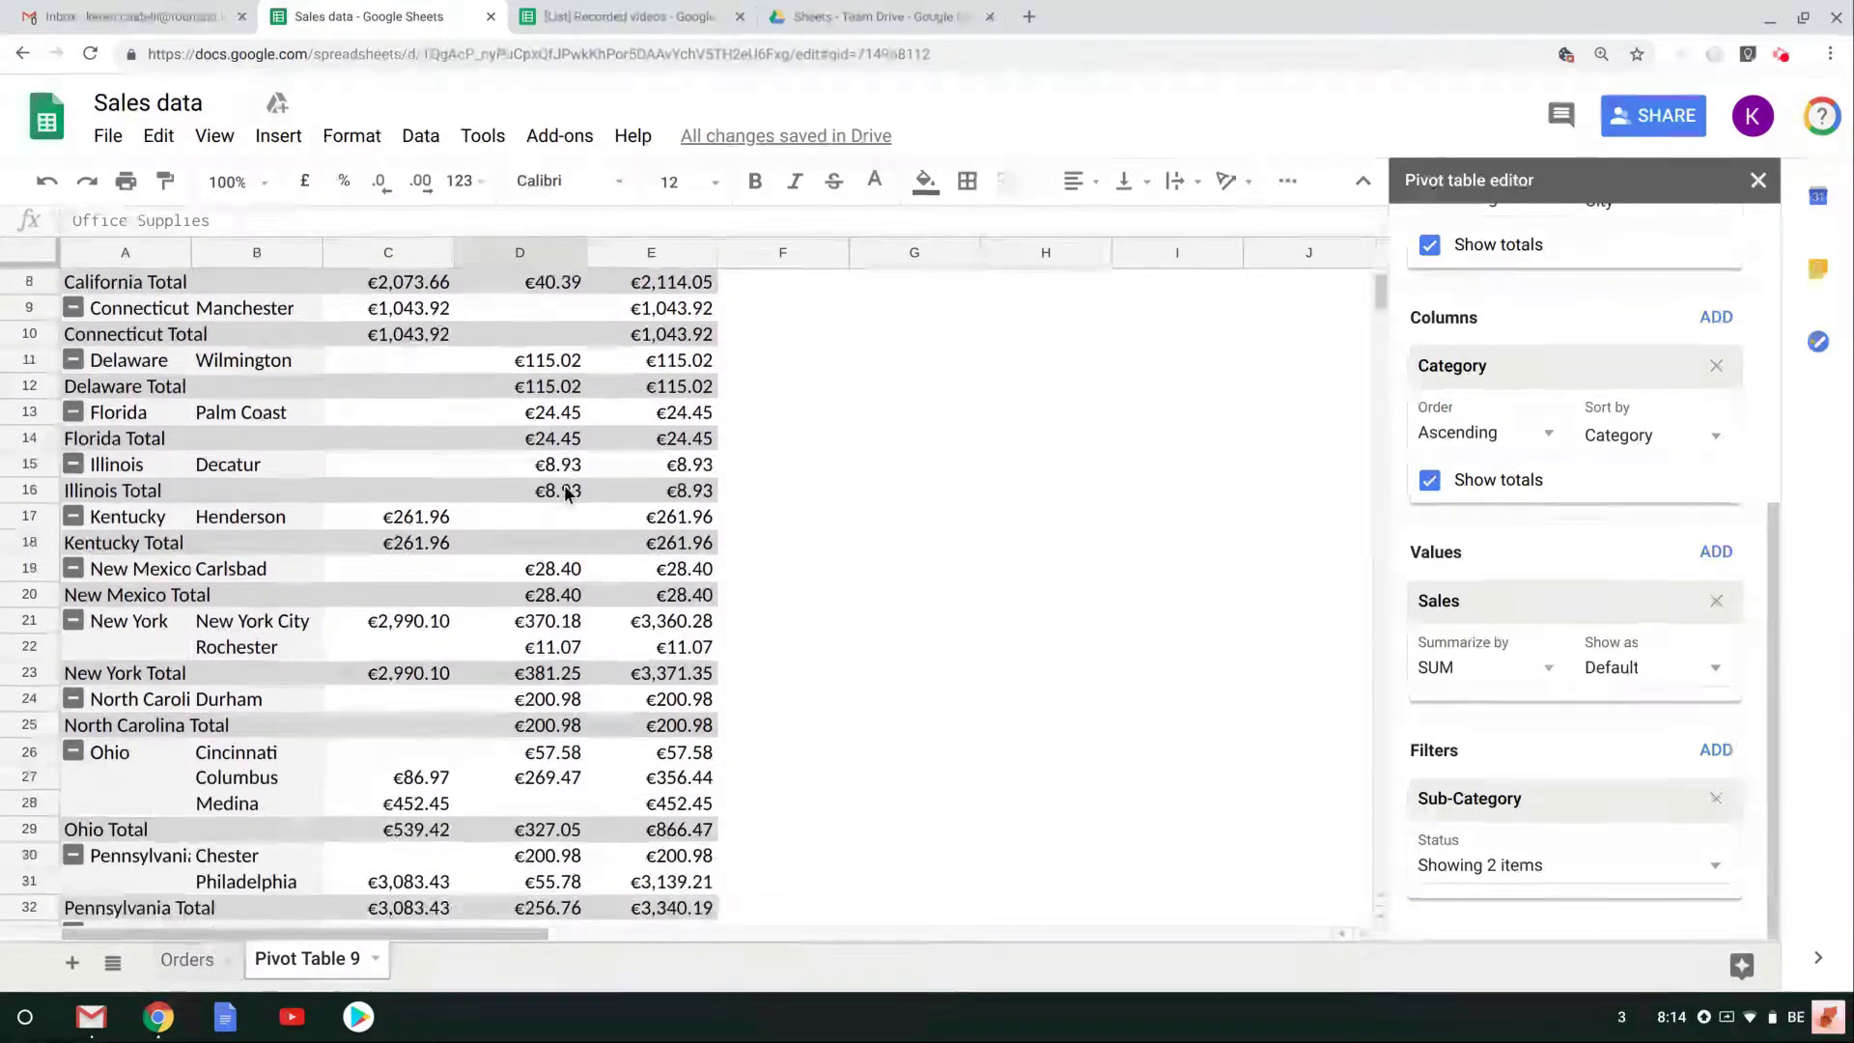
scroll(566, 493, "down", 3)
scroll(566, 493, "up", 5)
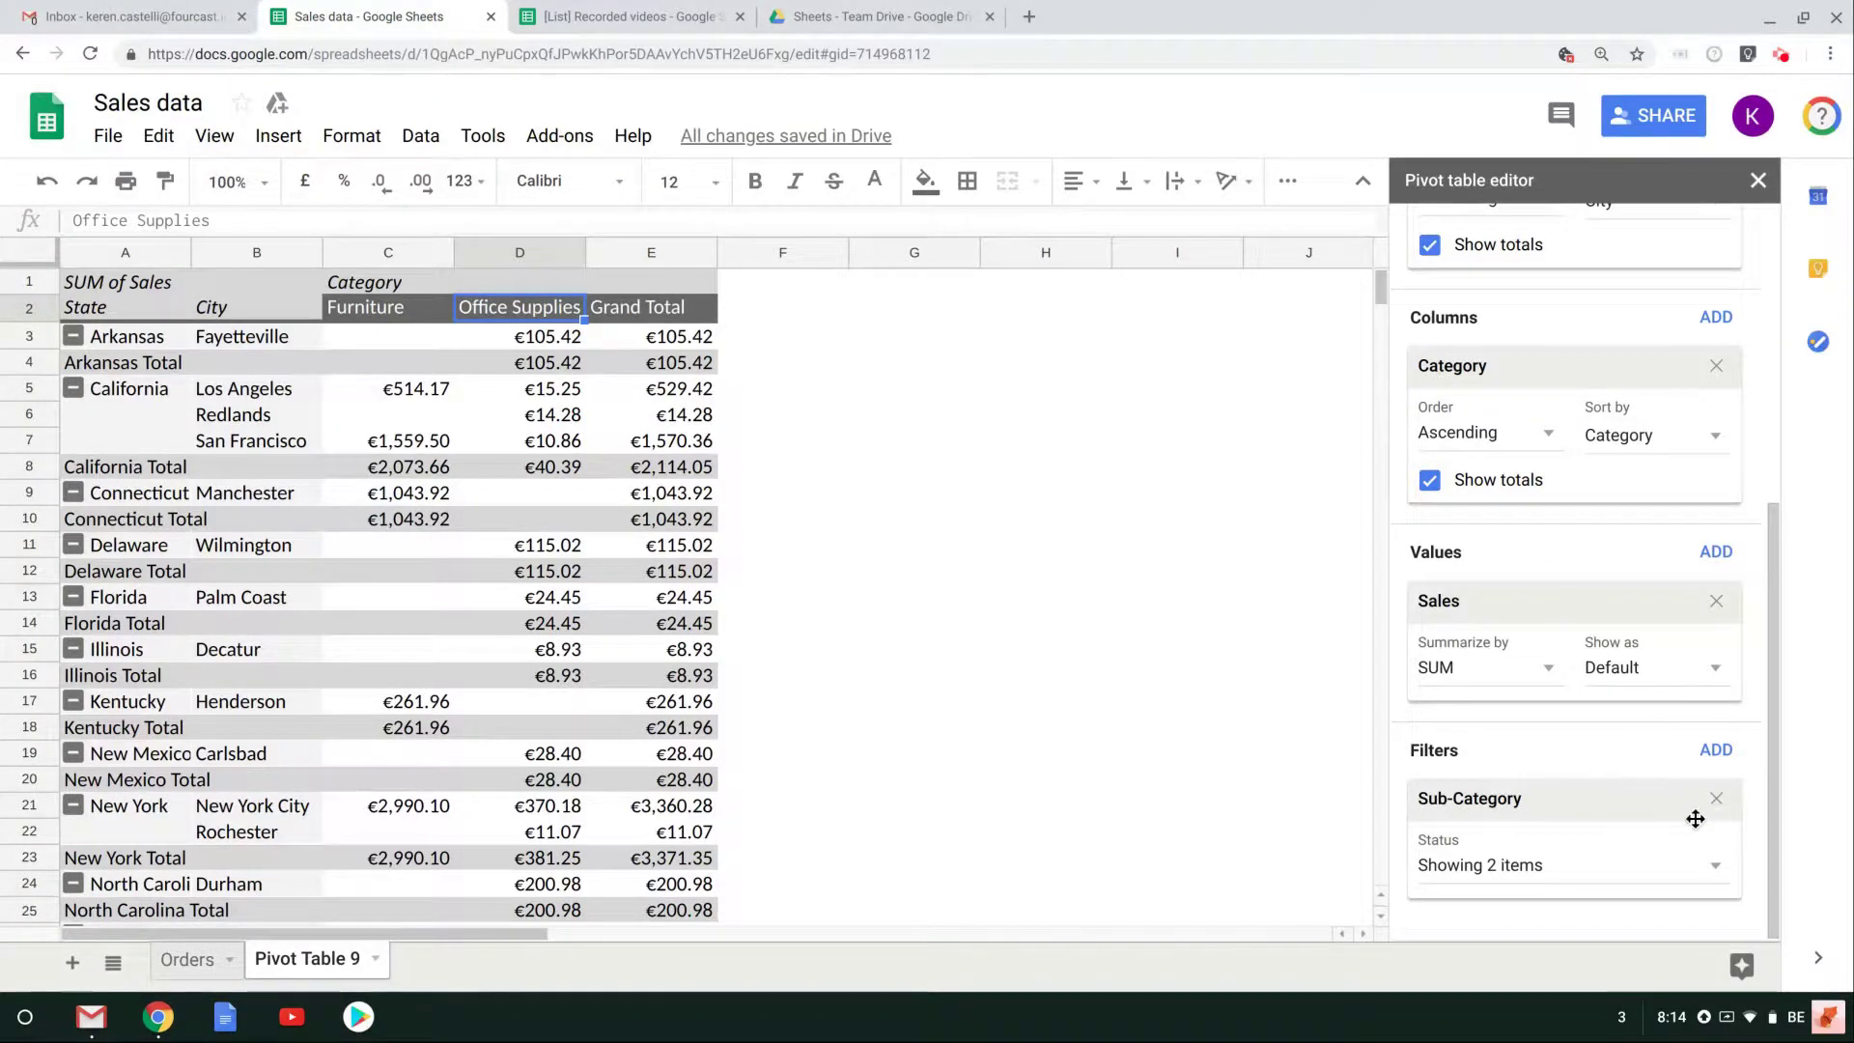
Reset the Sub-Category filter so that all its values are selected
left_click(1705, 856)
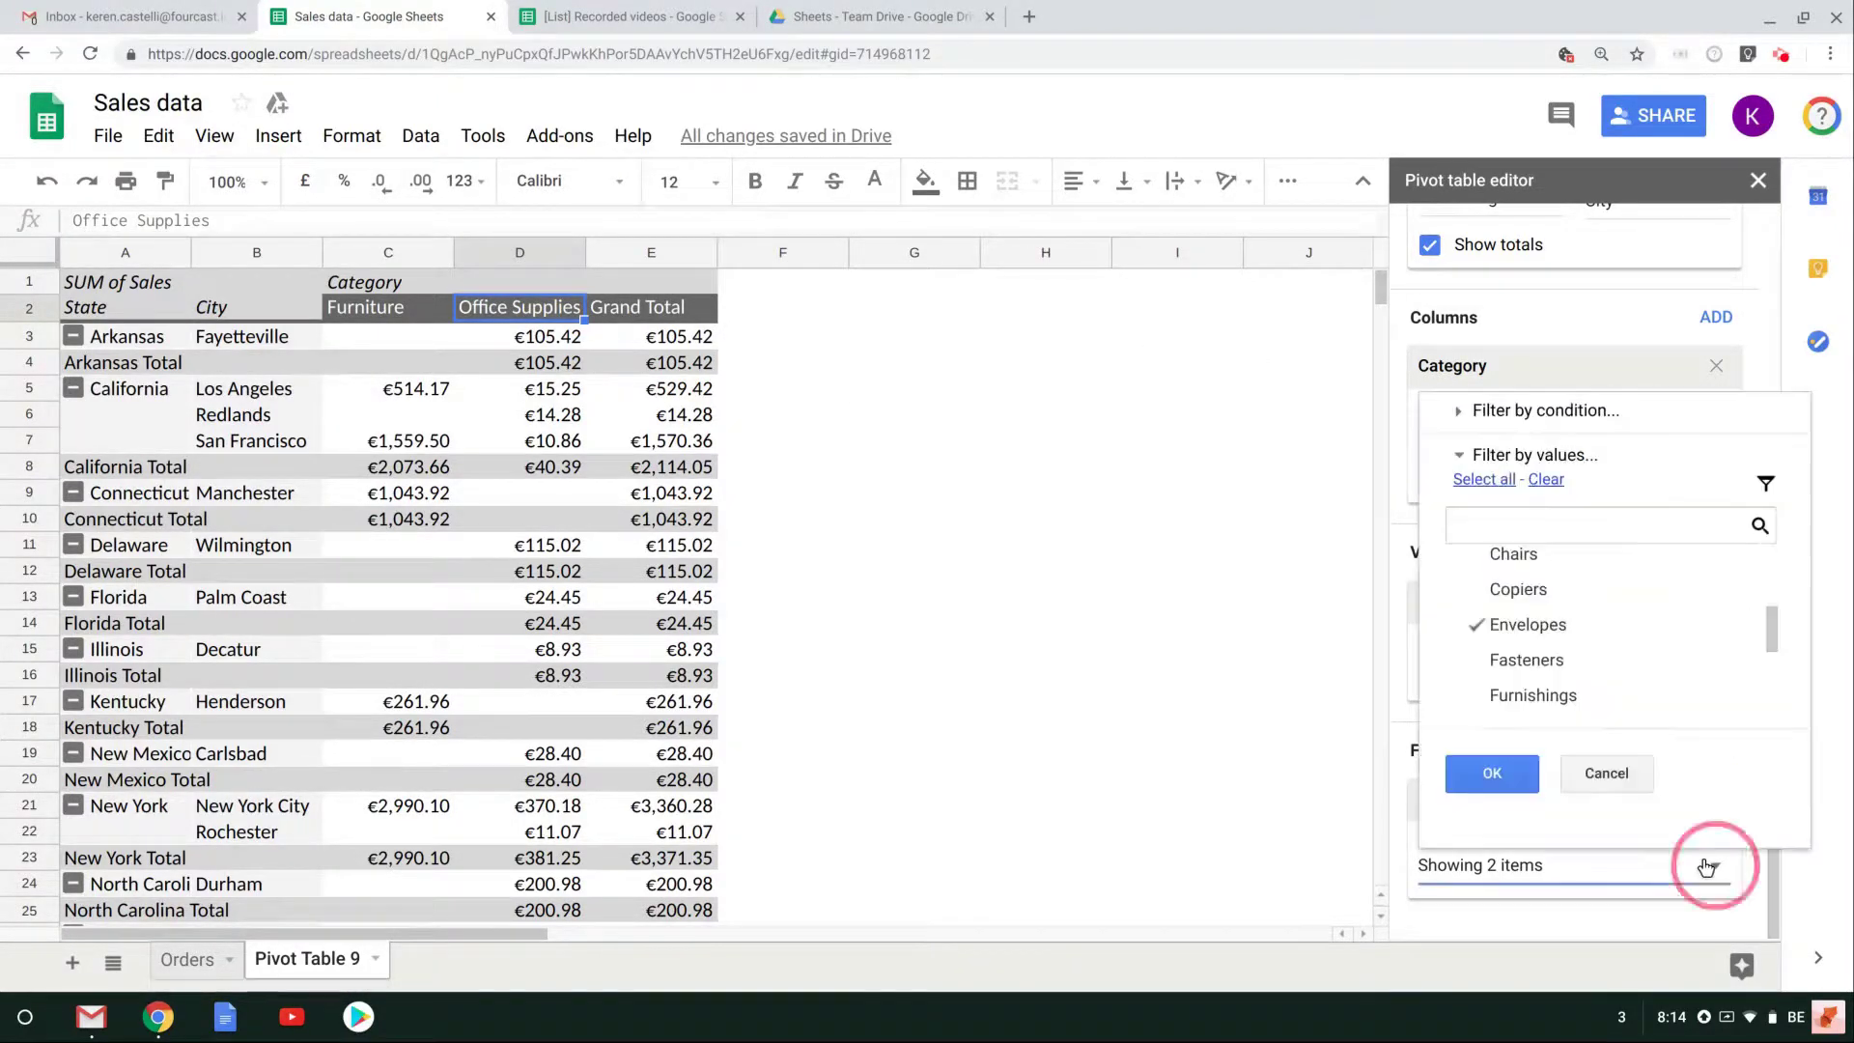
left_click(1484, 479)
left_click(1491, 769)
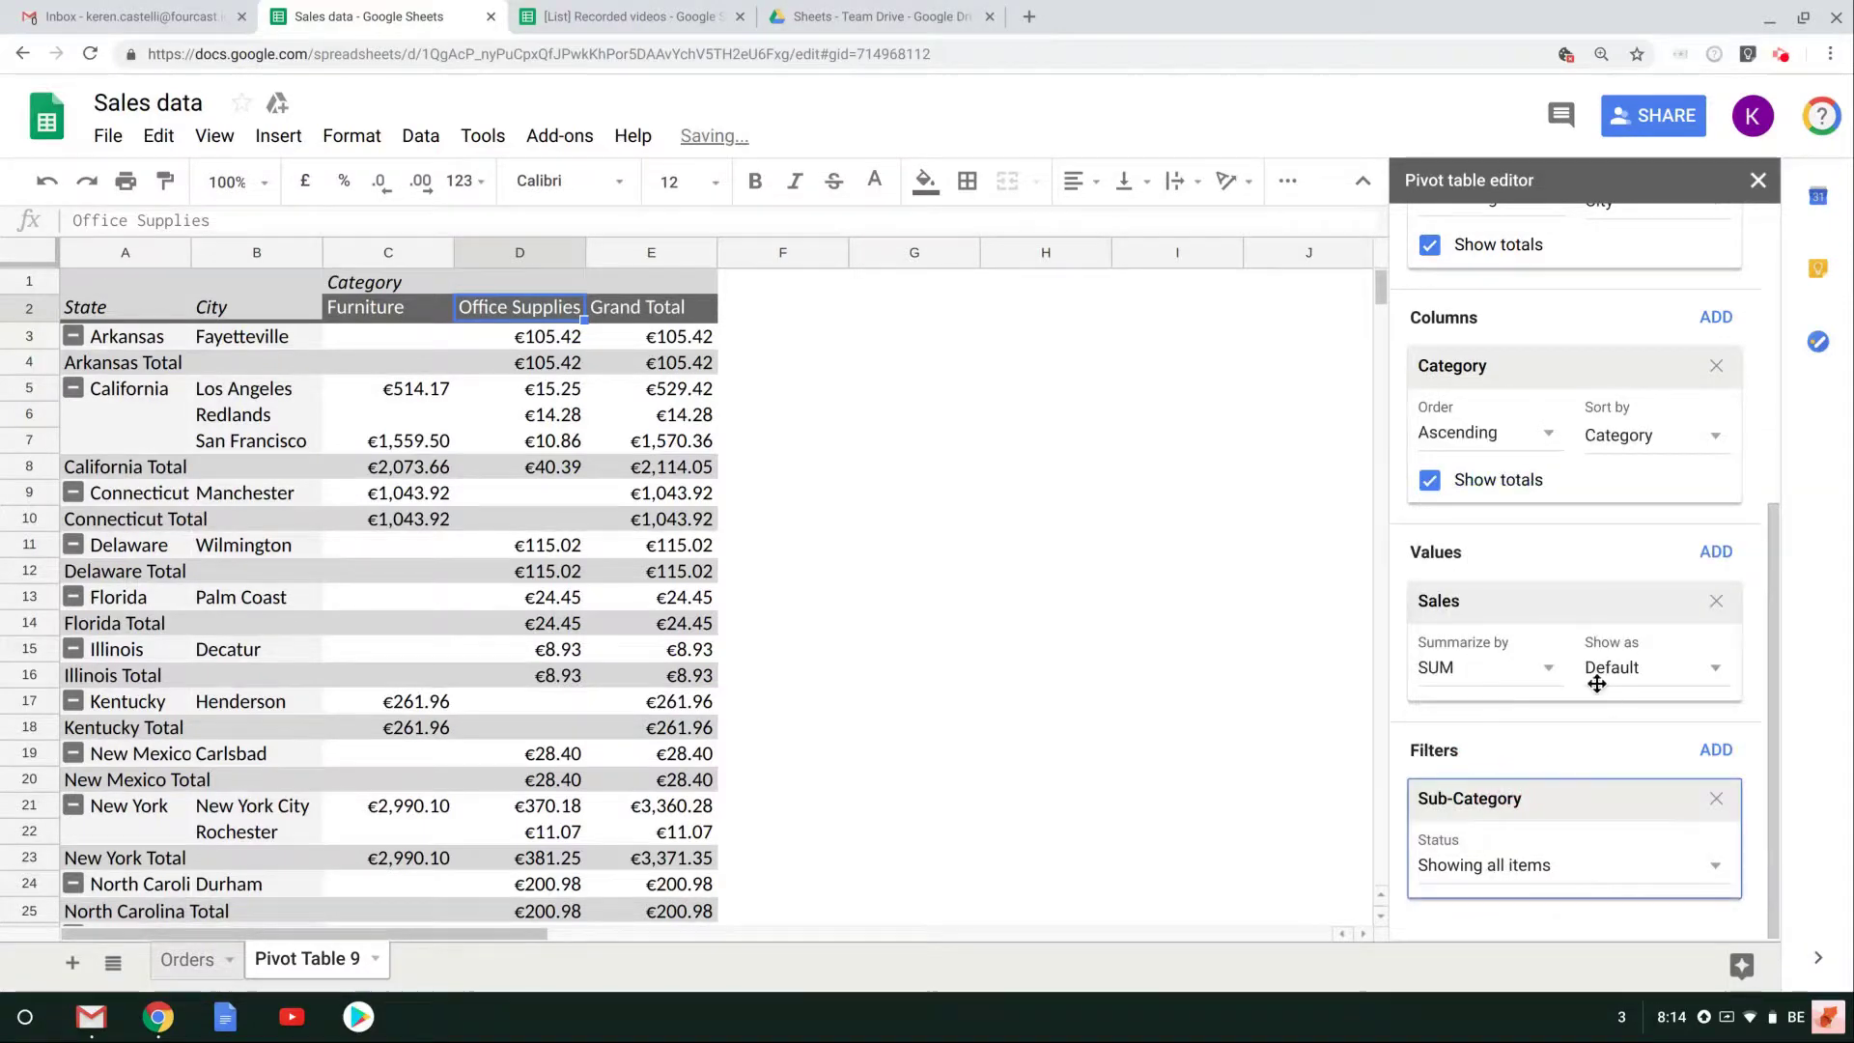
Turn on repeated row labels for the State row field of the pivot table
scroll(1596, 683, "up", 5)
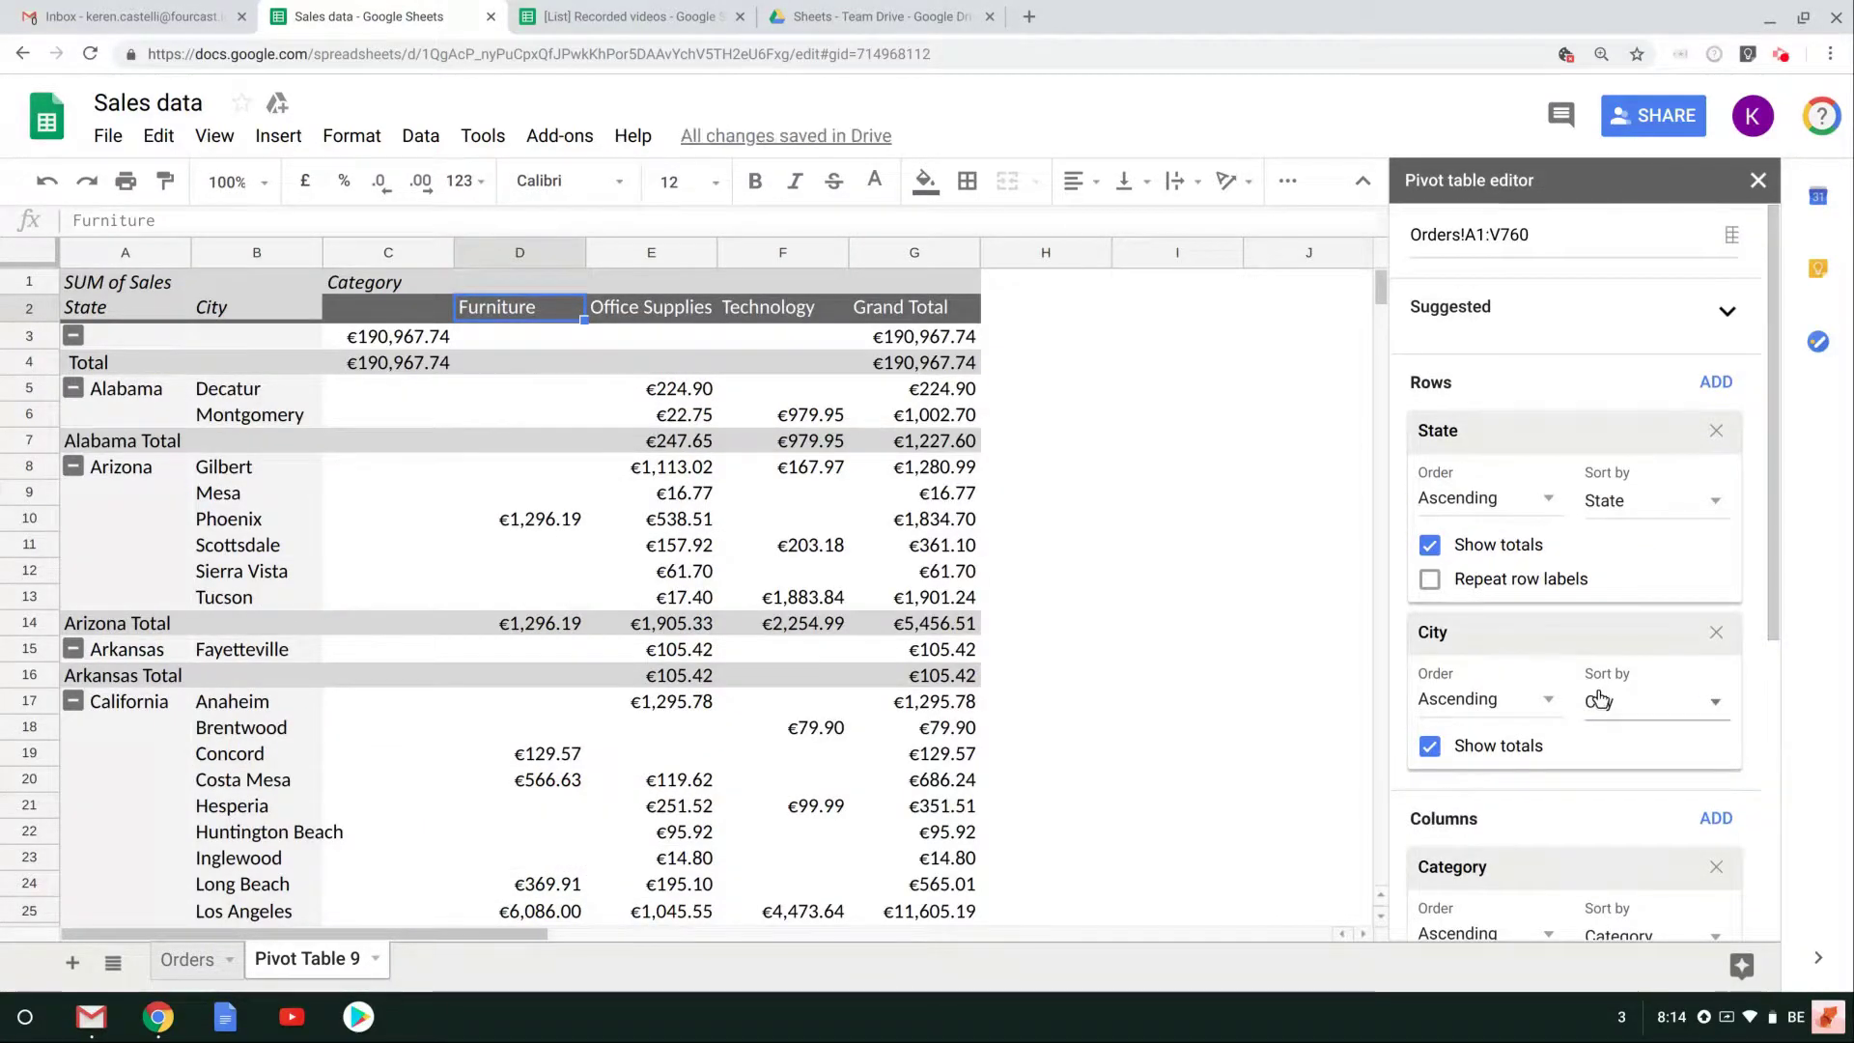
left_click(1425, 579)
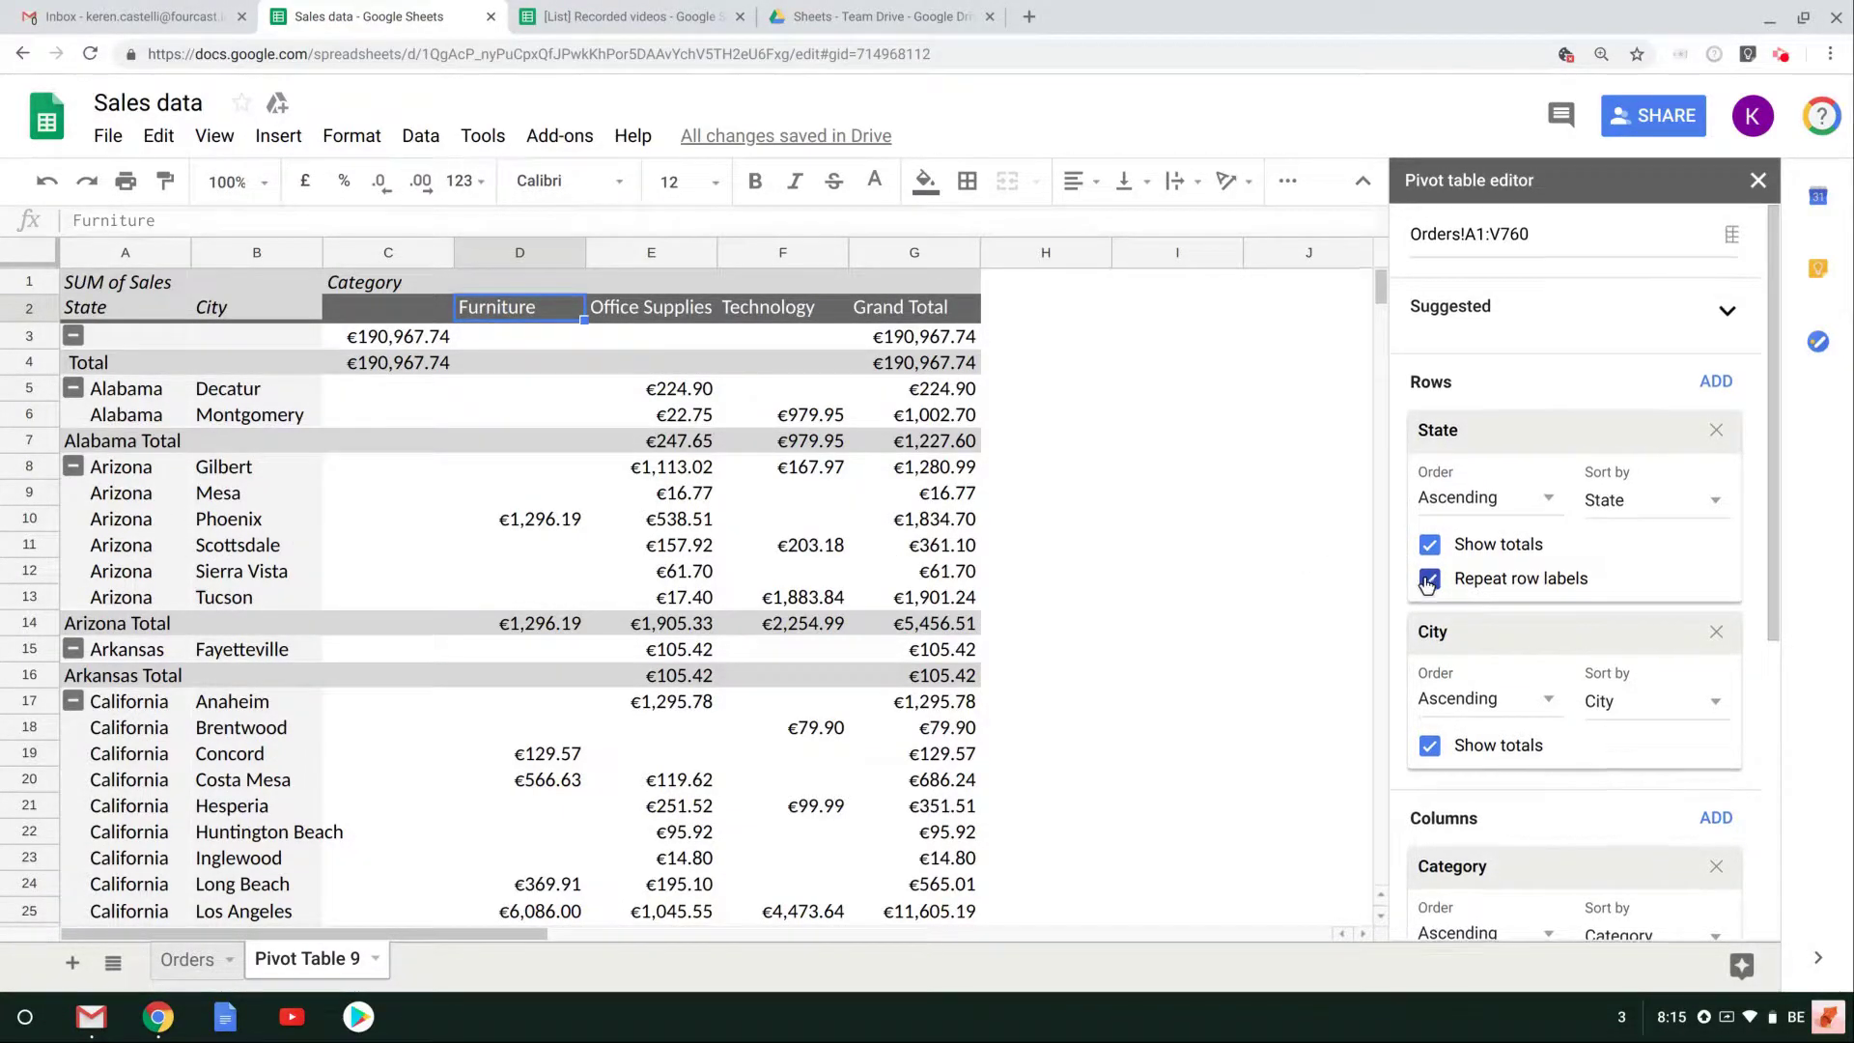
scroll(1426, 576, "down", 1)
scroll(1426, 577, "down", 2)
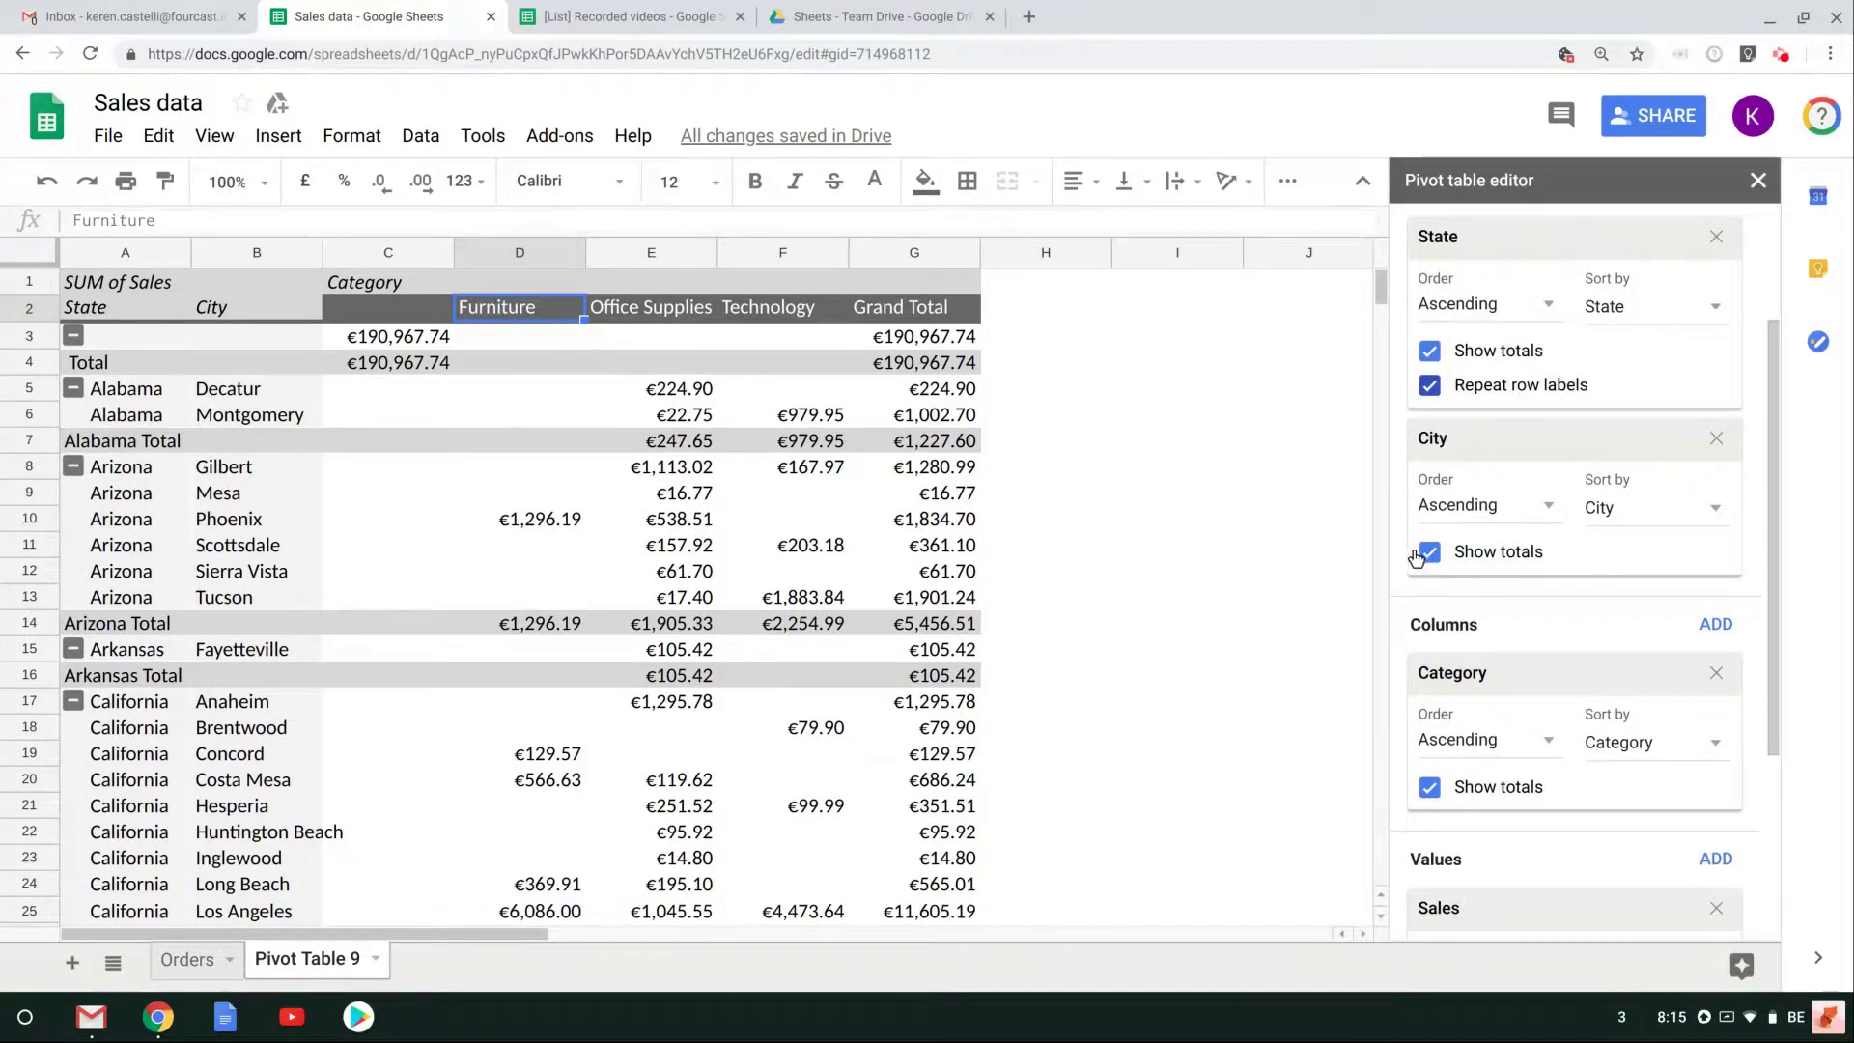
Hide the totals for the City rows and the Category columns, and restore both
left_click(1417, 556)
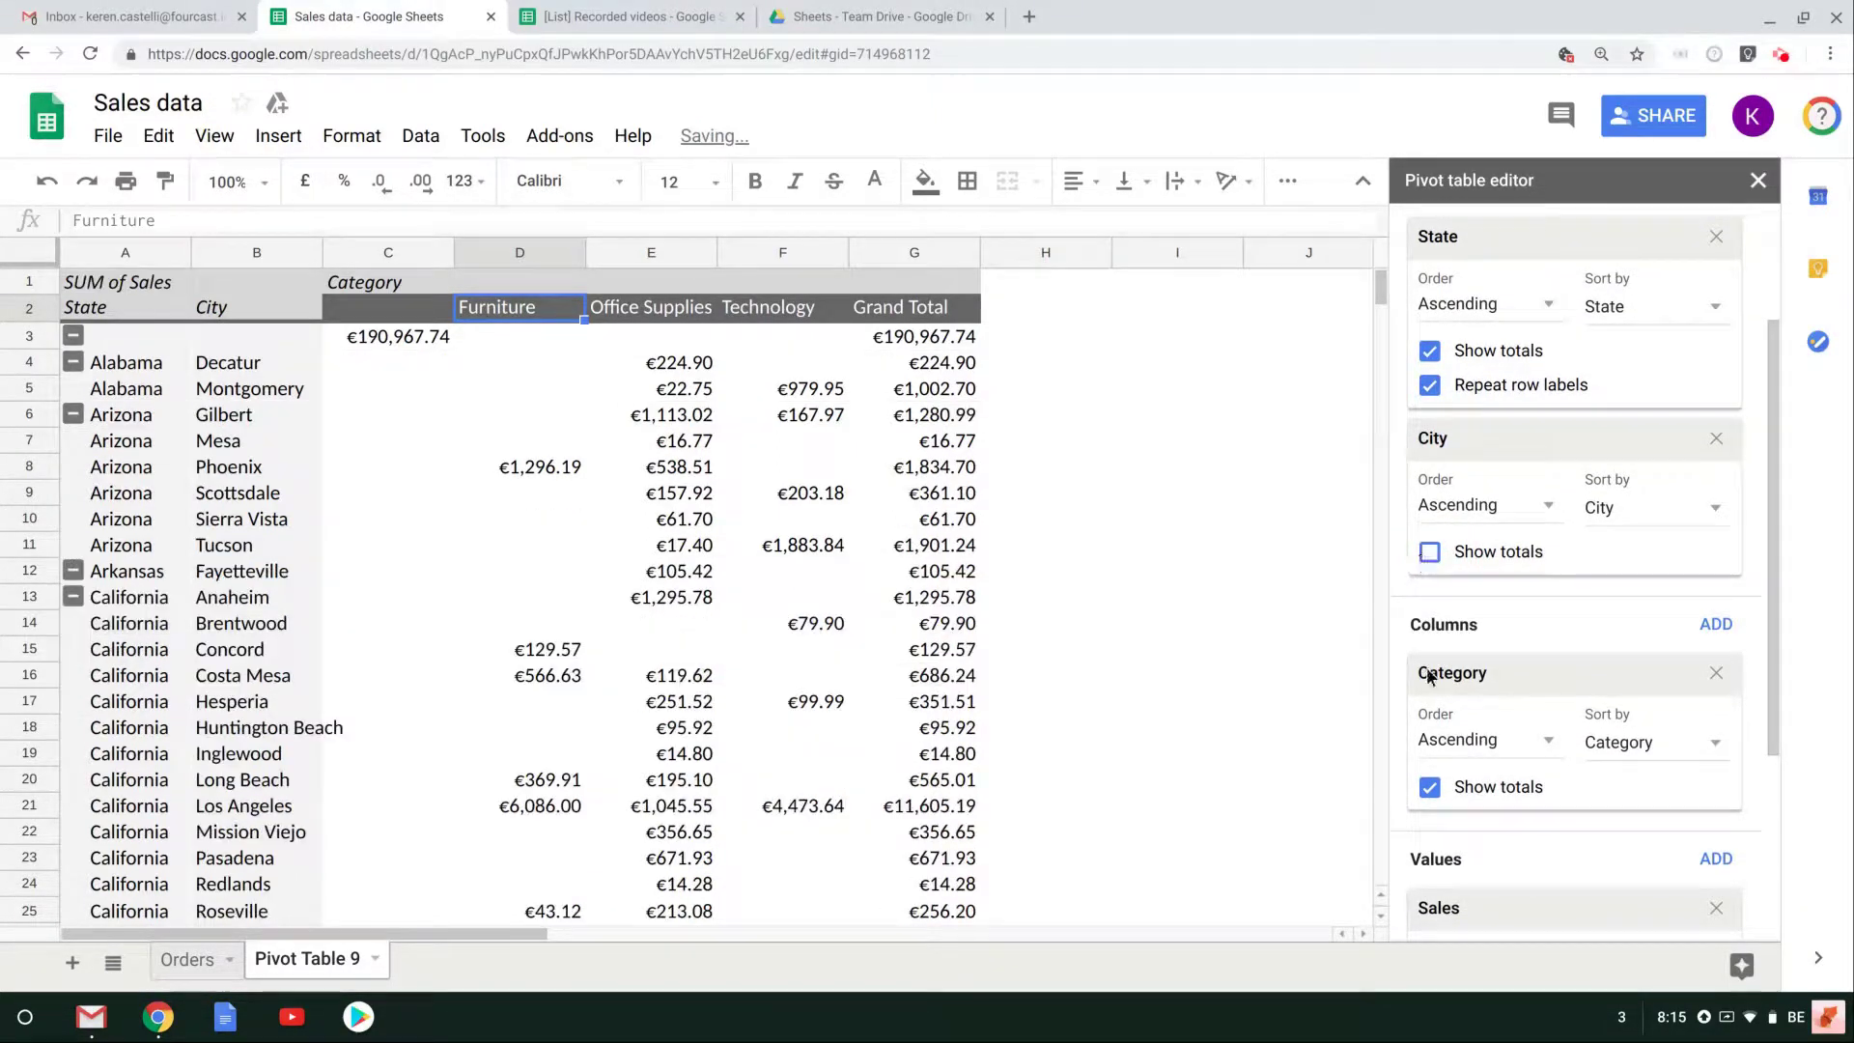
left_click(1428, 787)
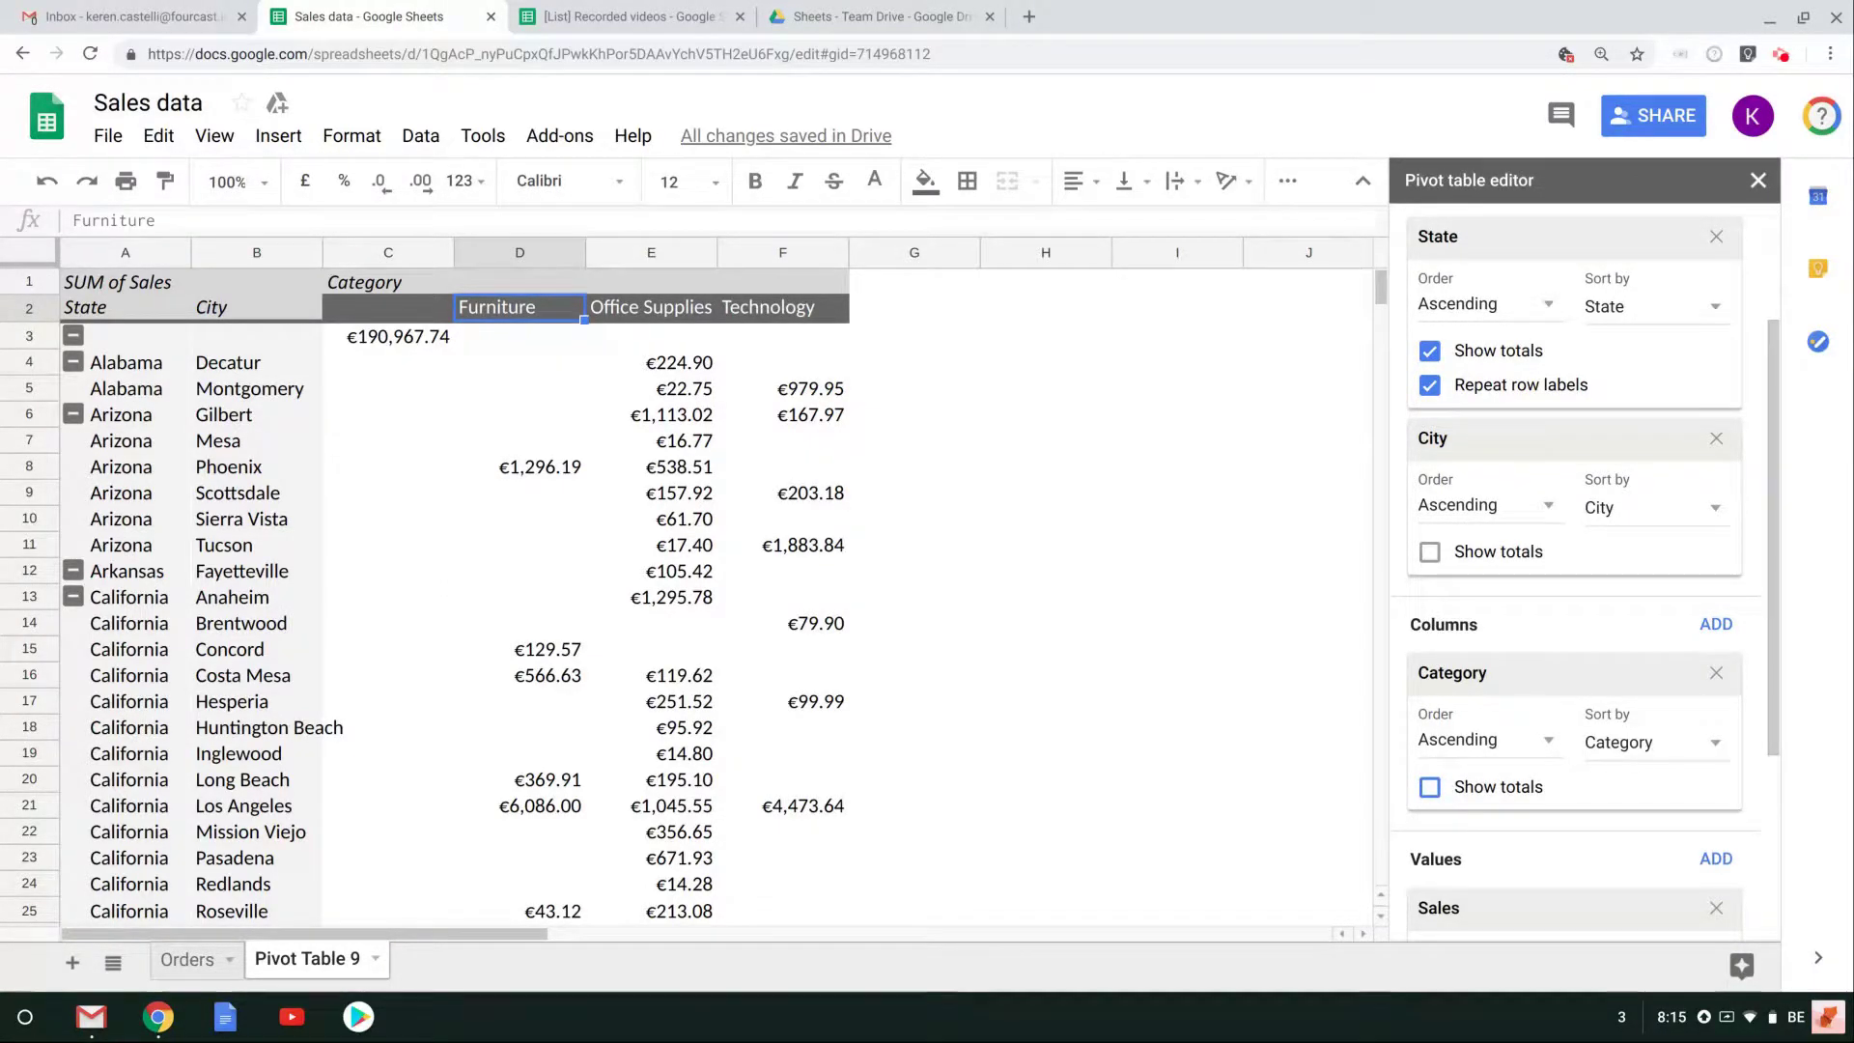
left_click(1430, 787)
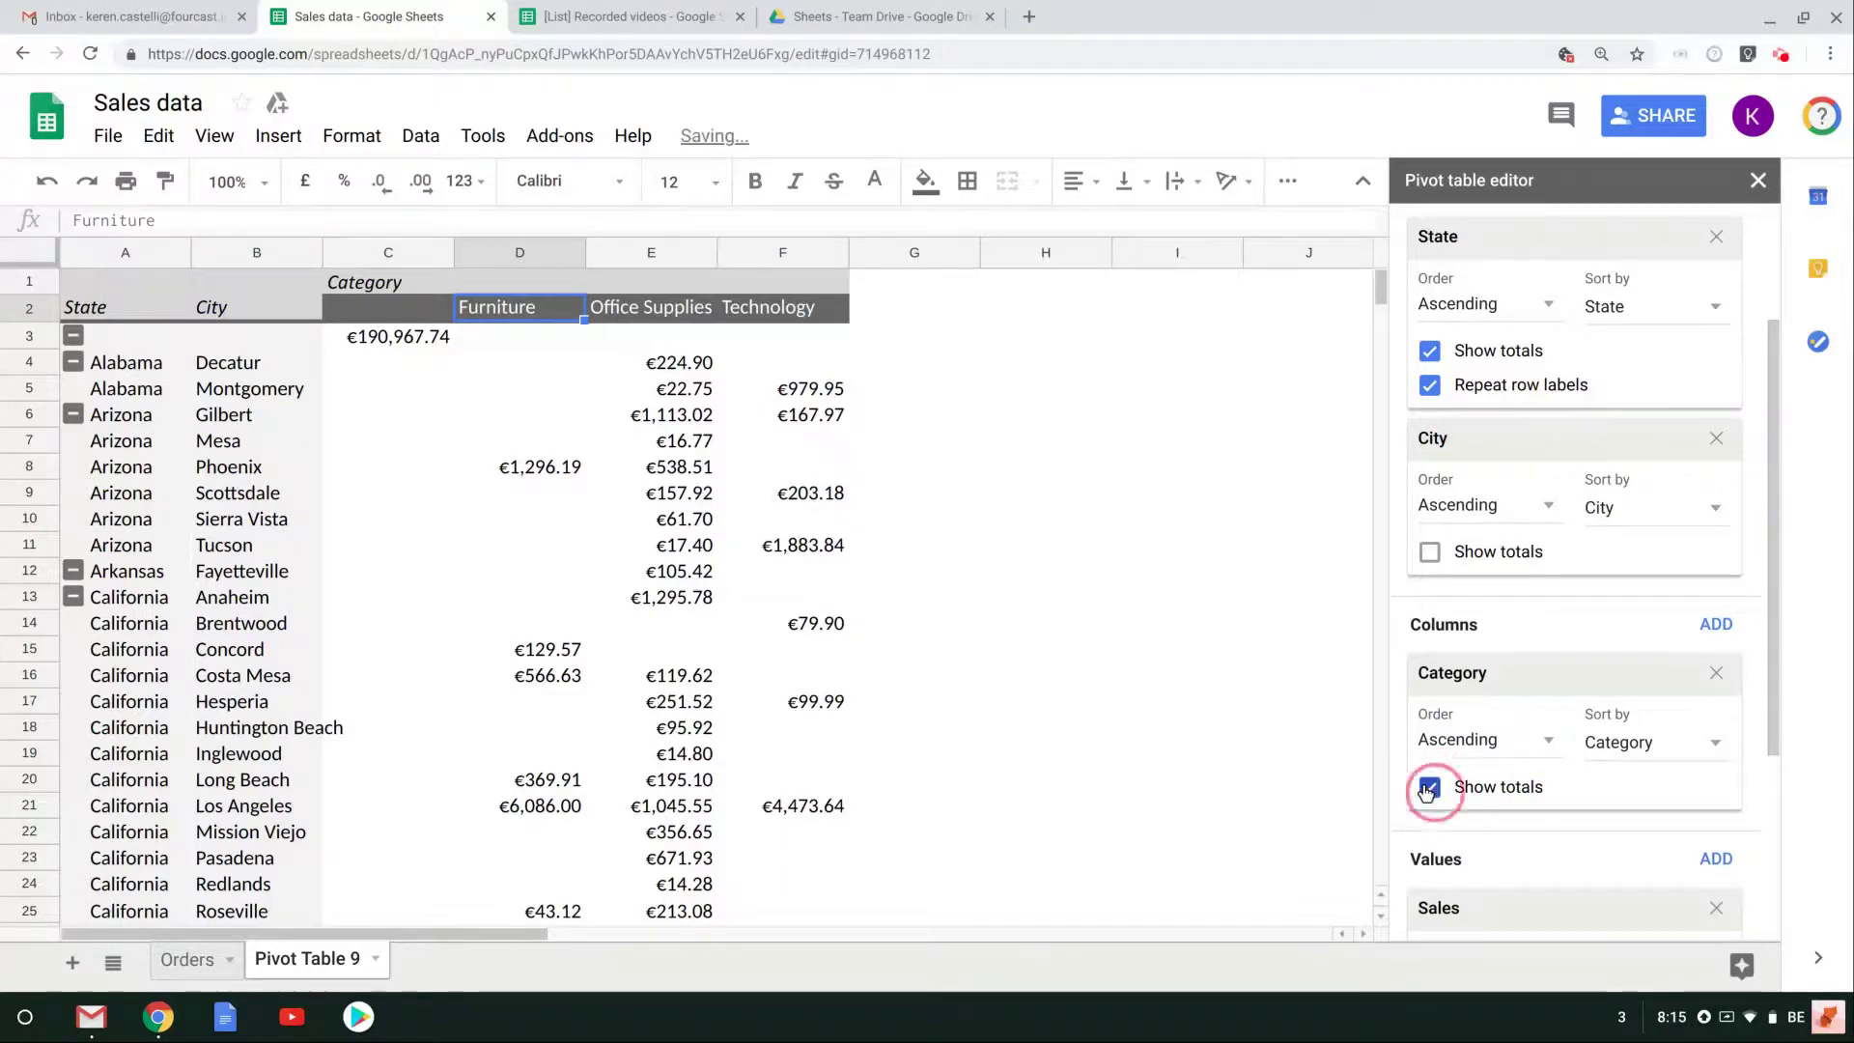
left_click(1428, 552)
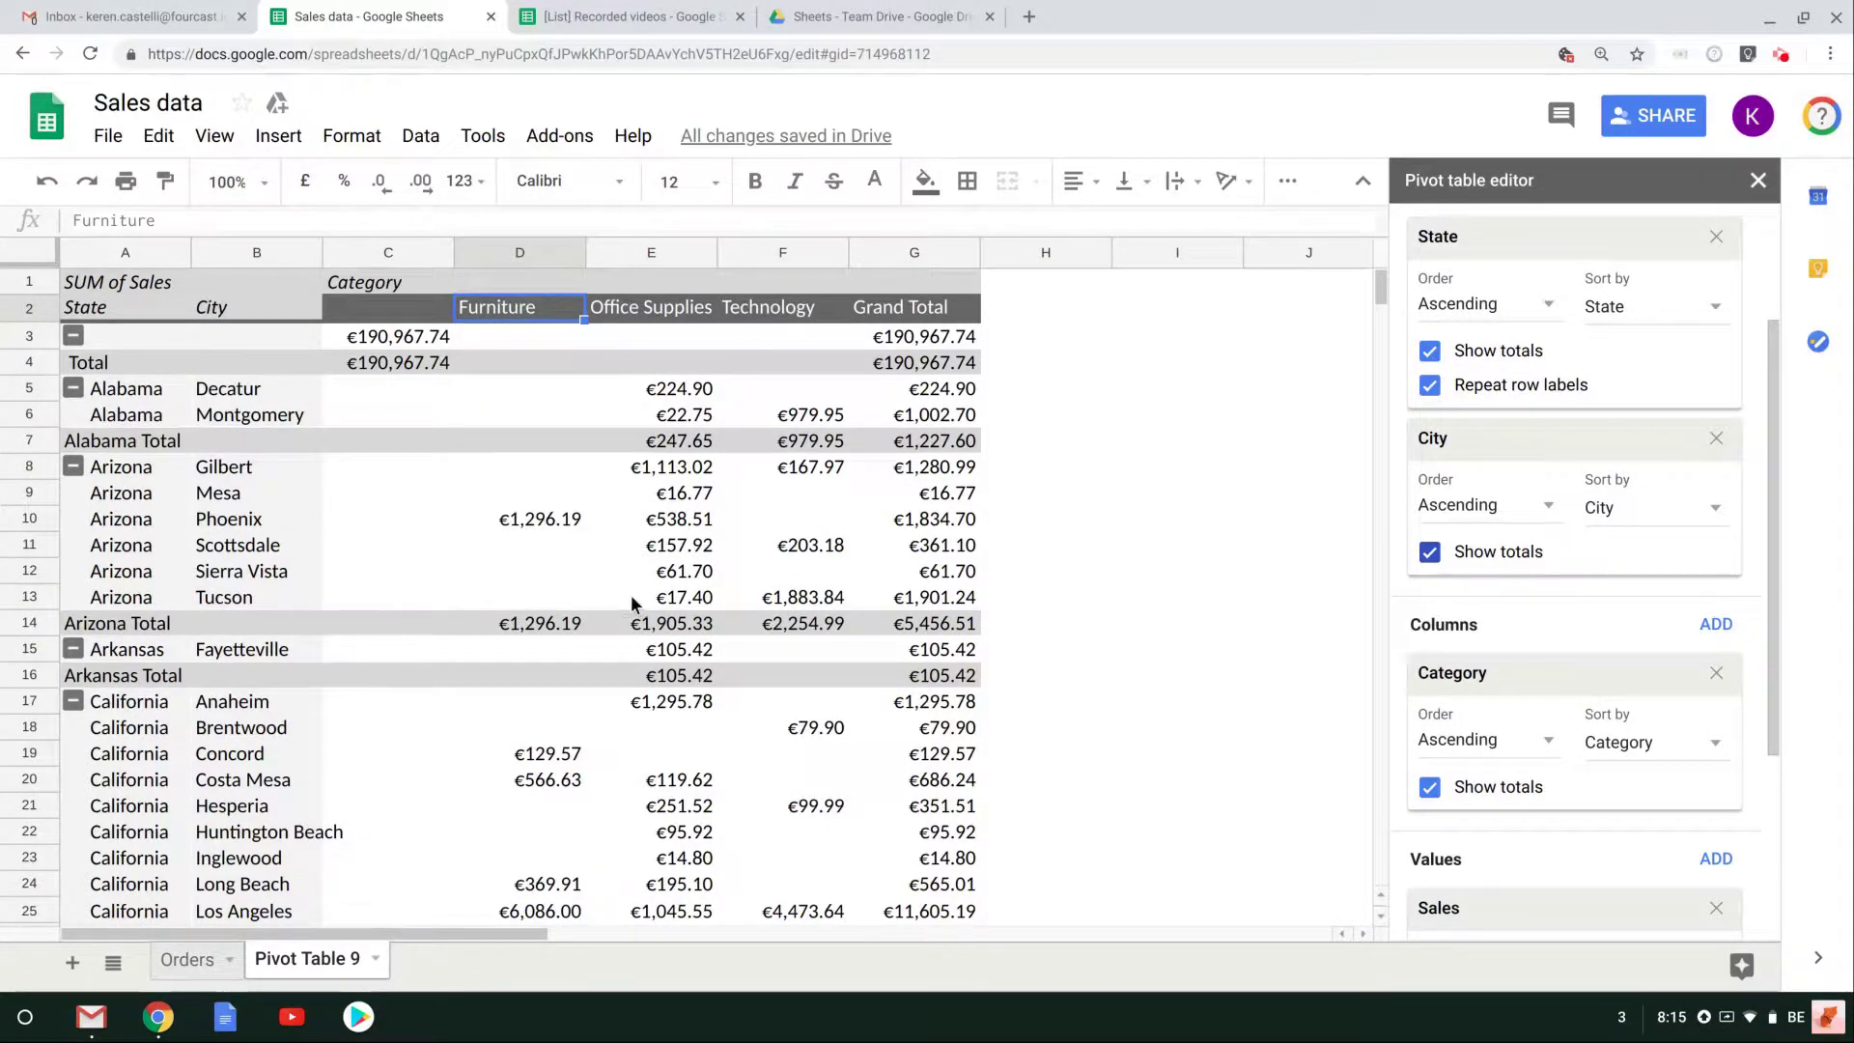
Open the source records behind Tucson's Technology sales in a detail sheet and review their columns
left_click(780, 600)
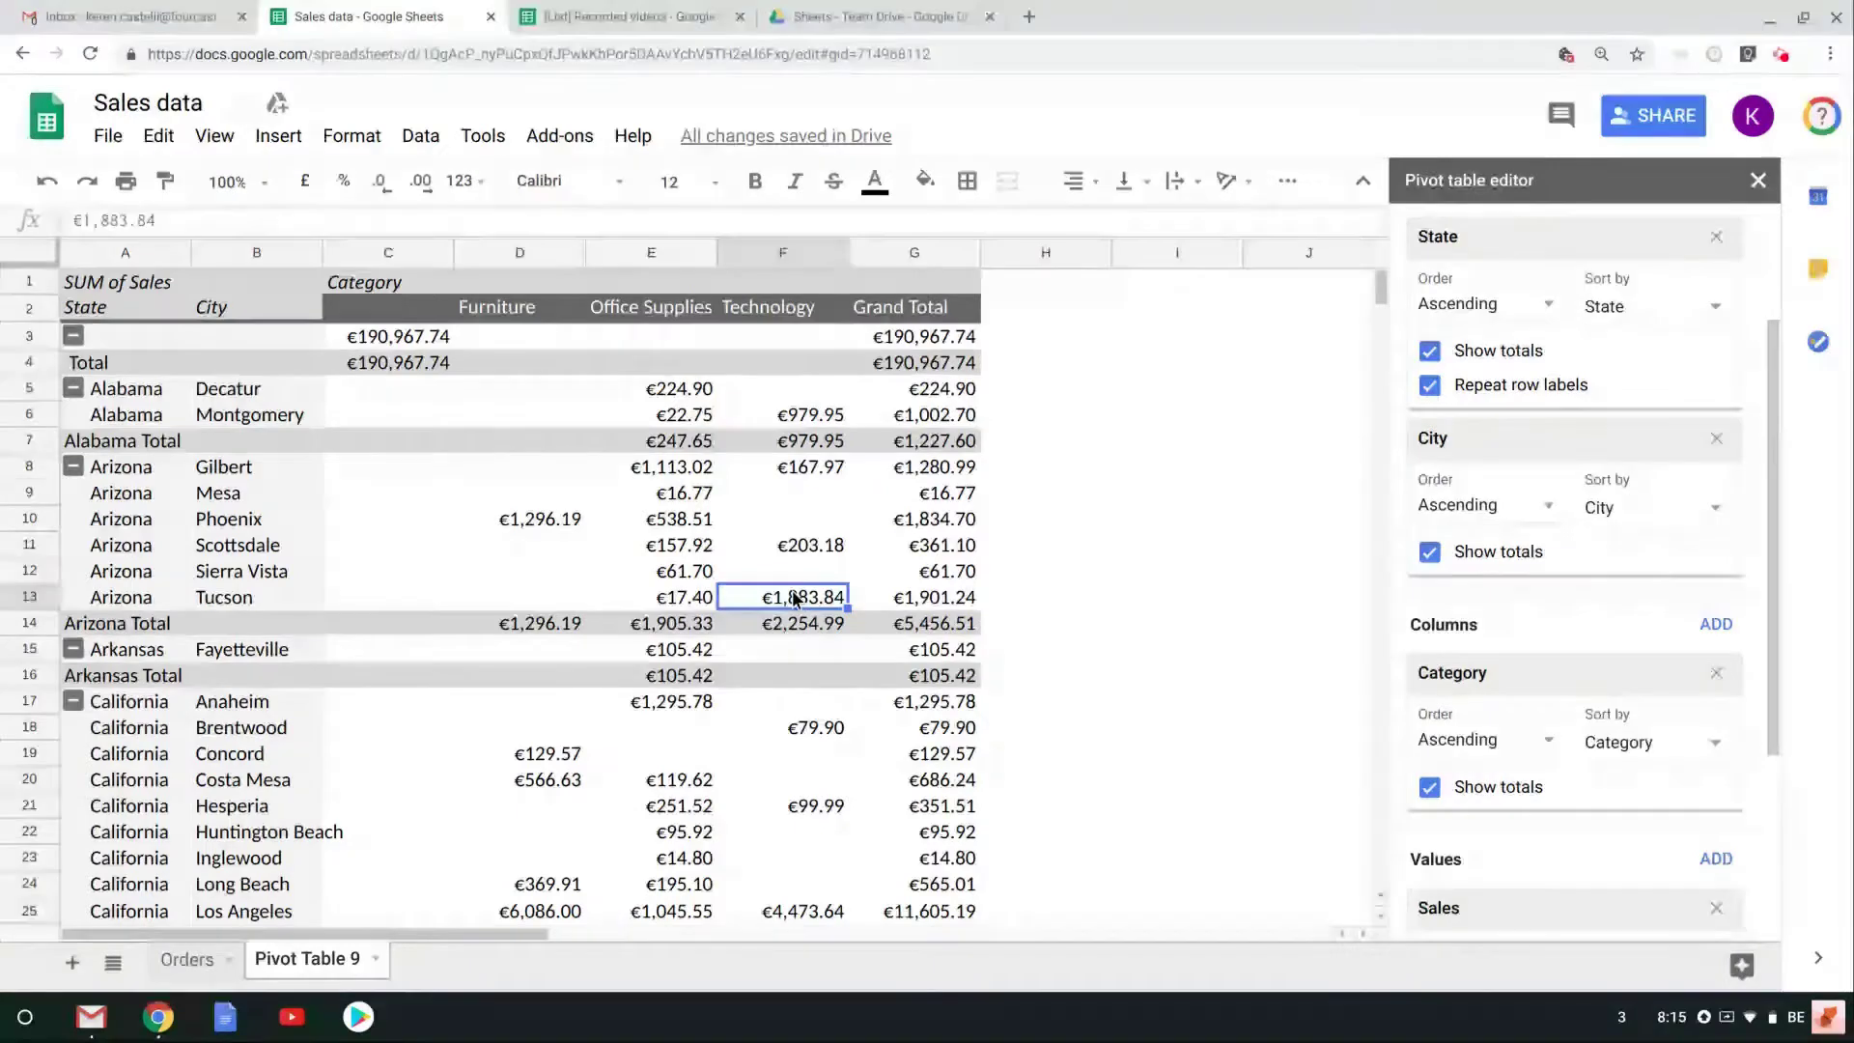
double_click(793, 599)
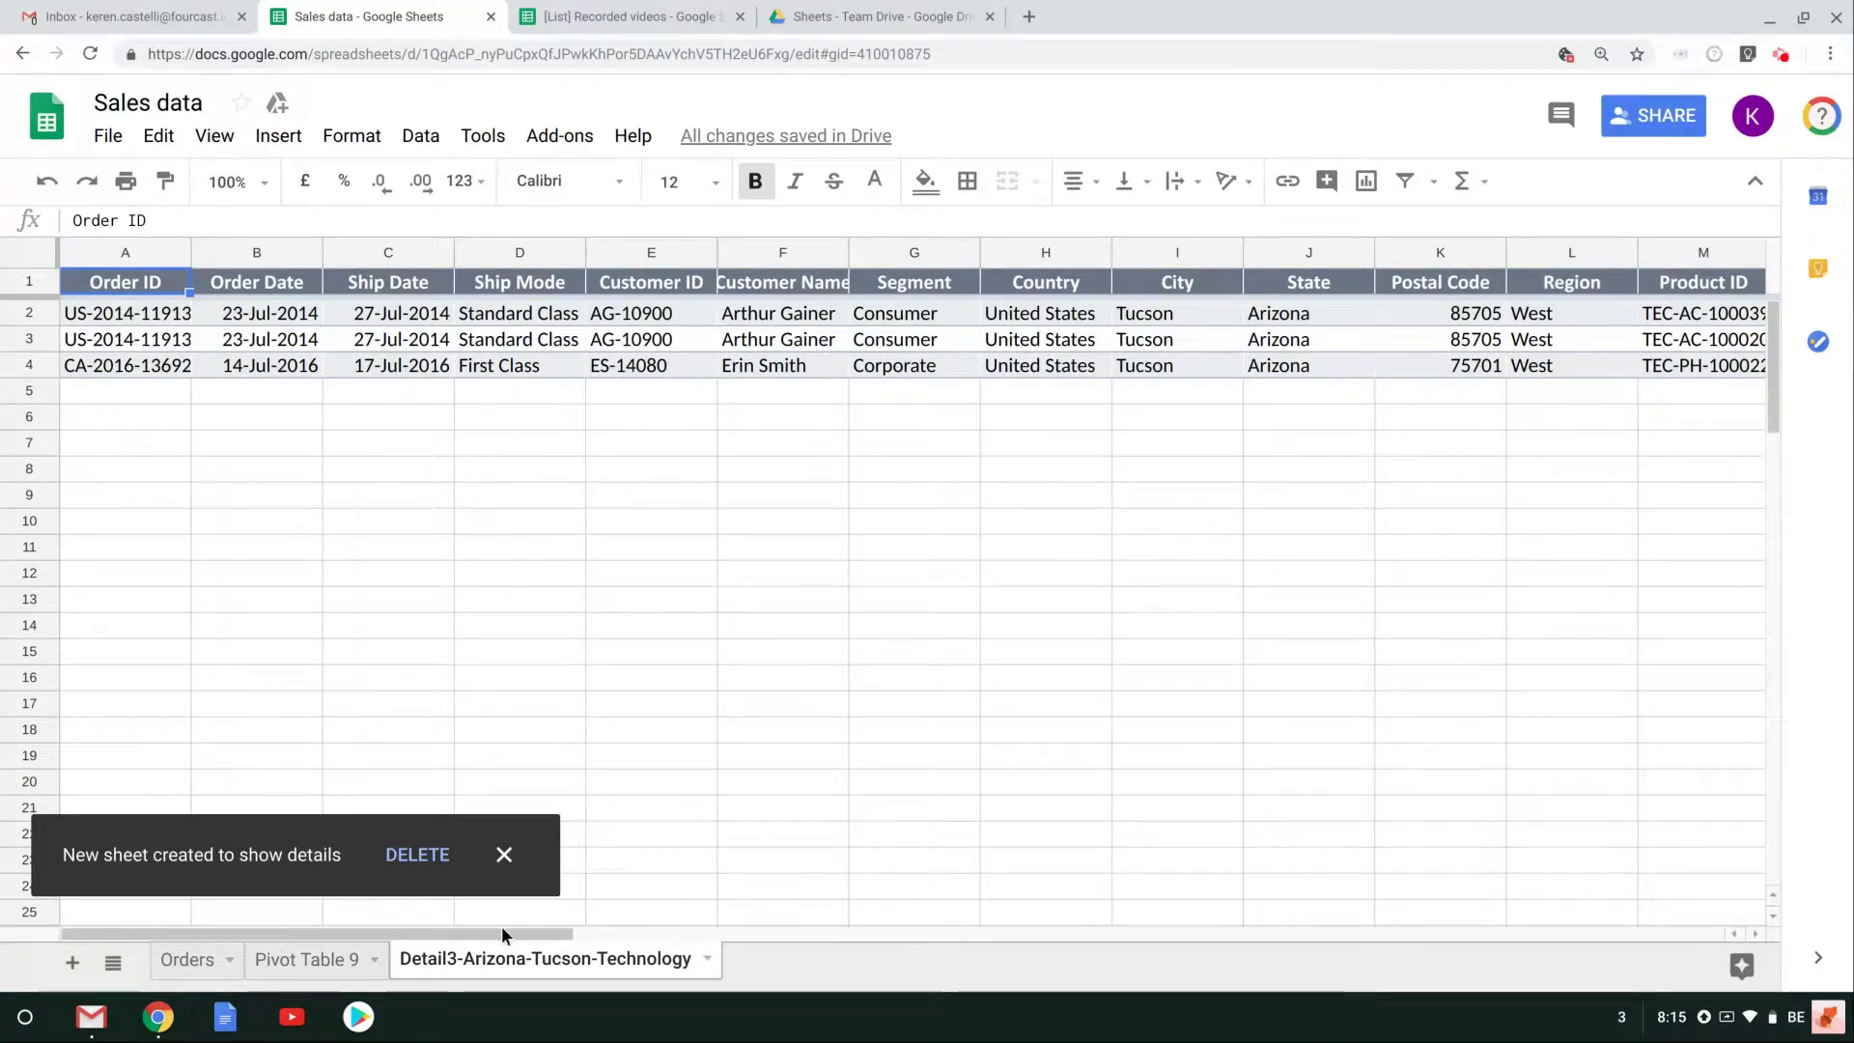
scroll(502, 930, "right", 5)
scroll(502, 930, "right", 10)
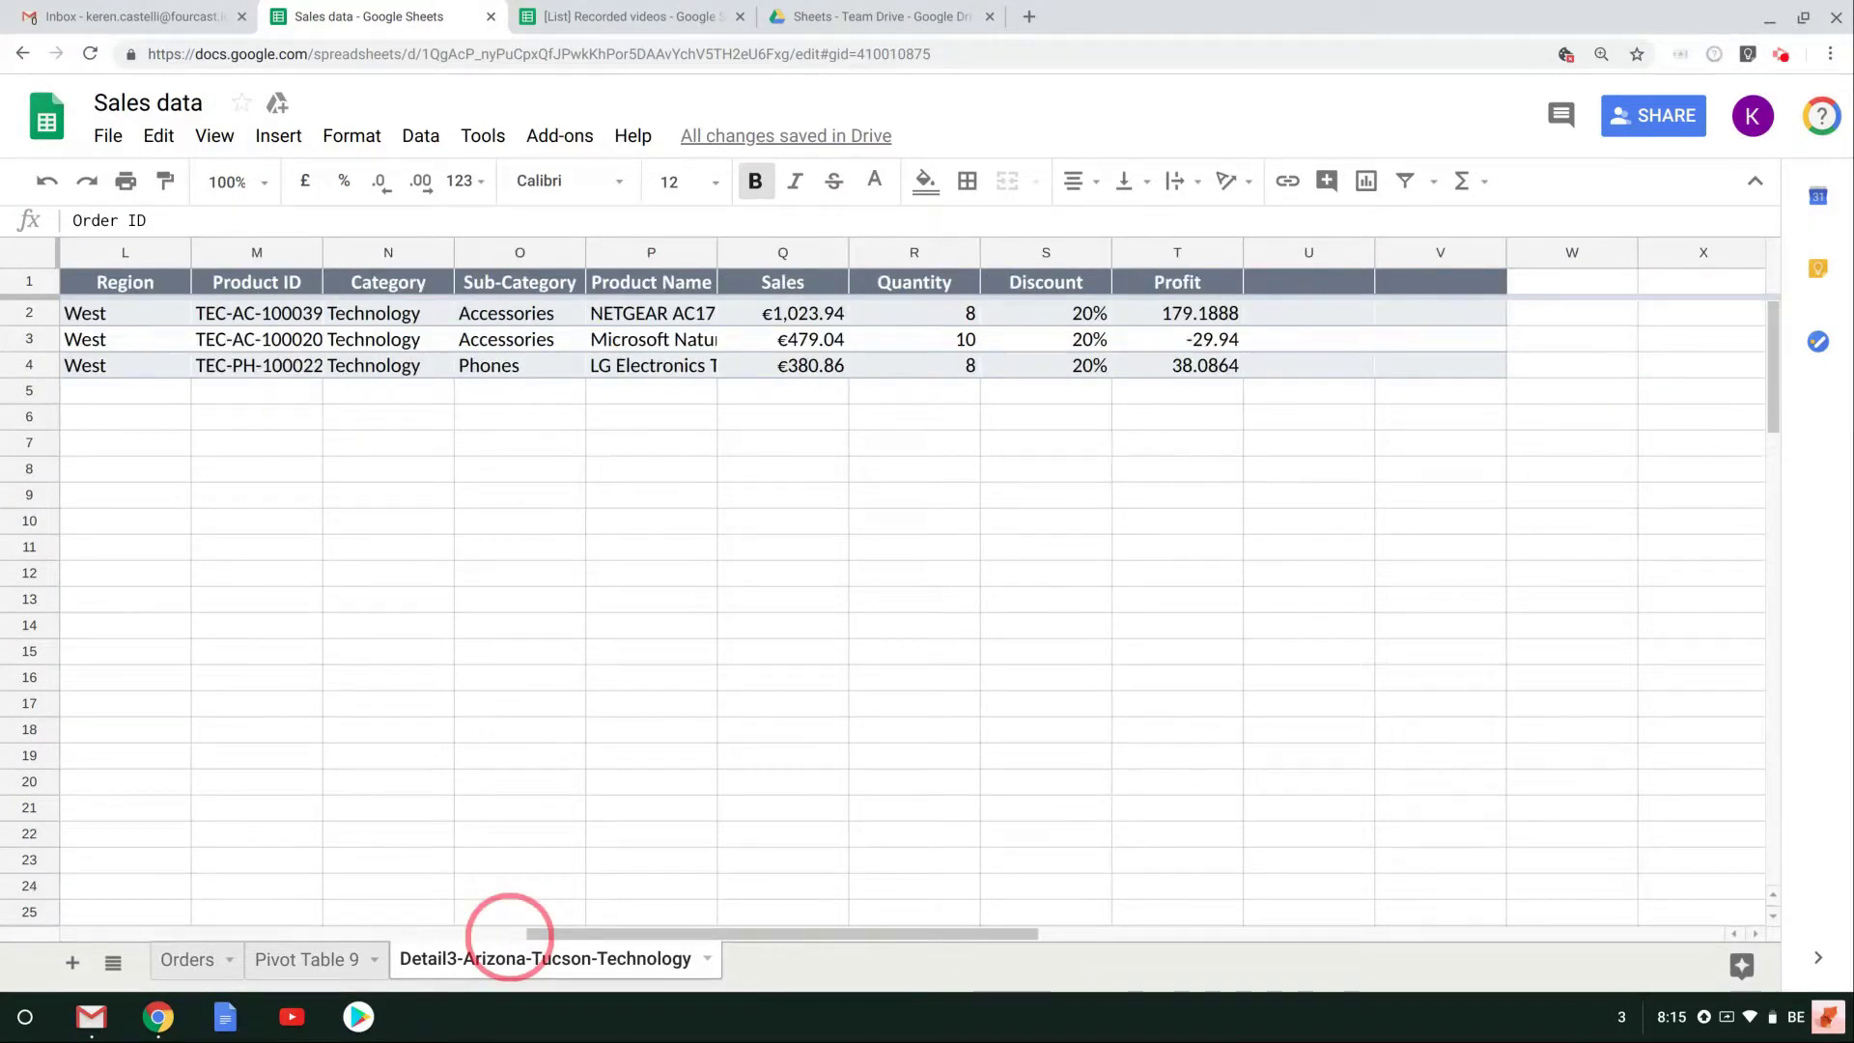
scroll(508, 936, "left", 12)
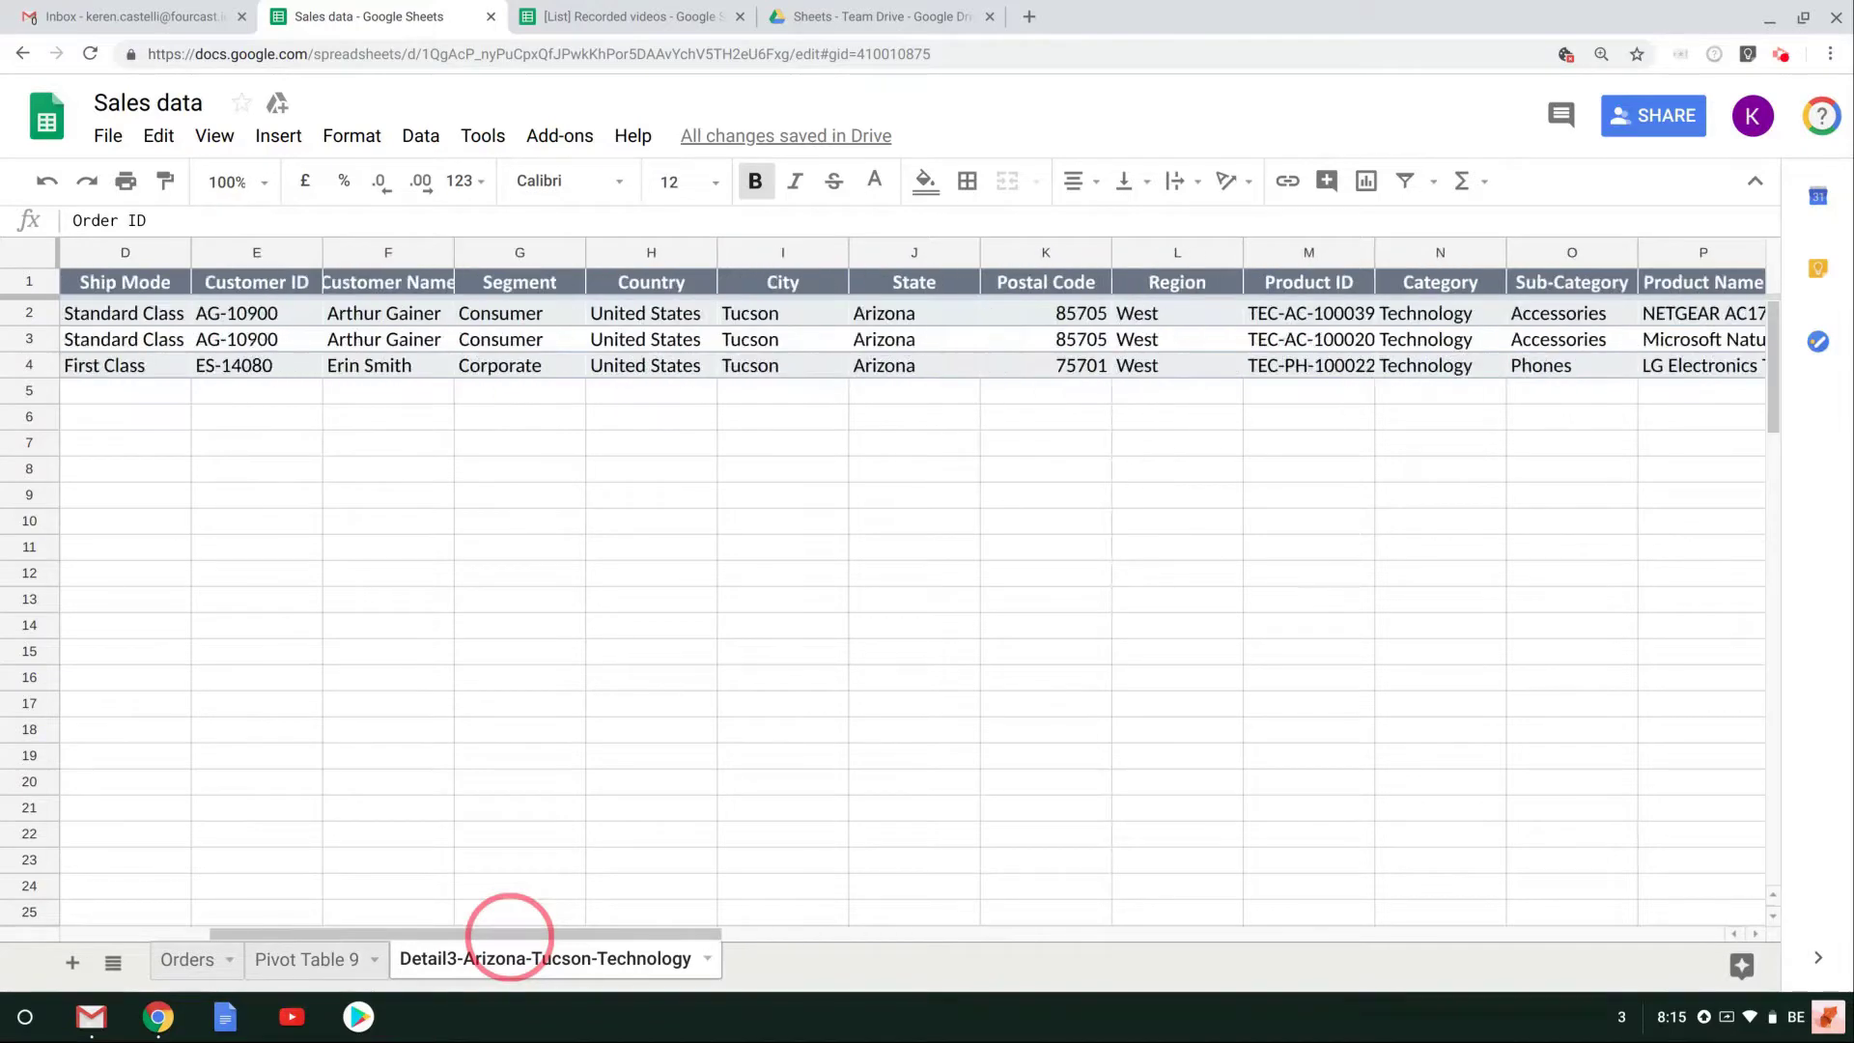
left_click_drag(509, 937, 339, 929)
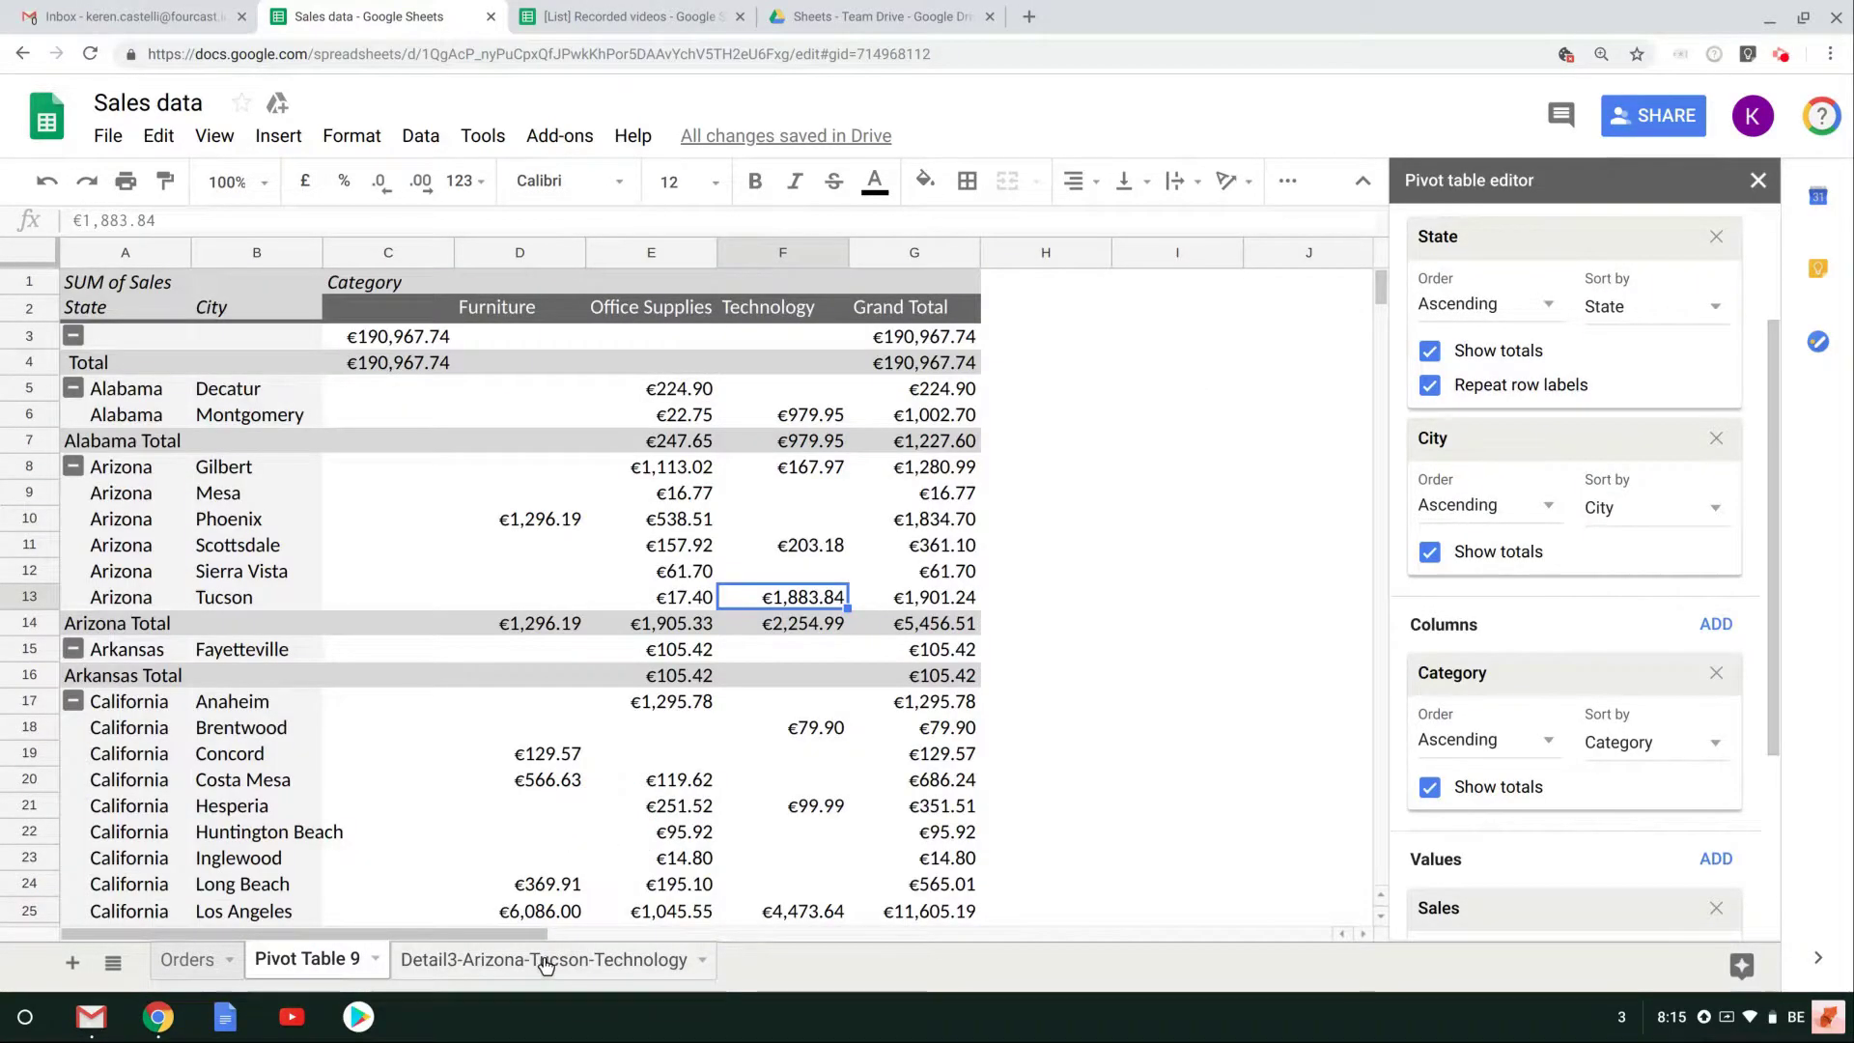
Delete the Detail3-Arizona-Tucson-Technology sheet
left_click(547, 964)
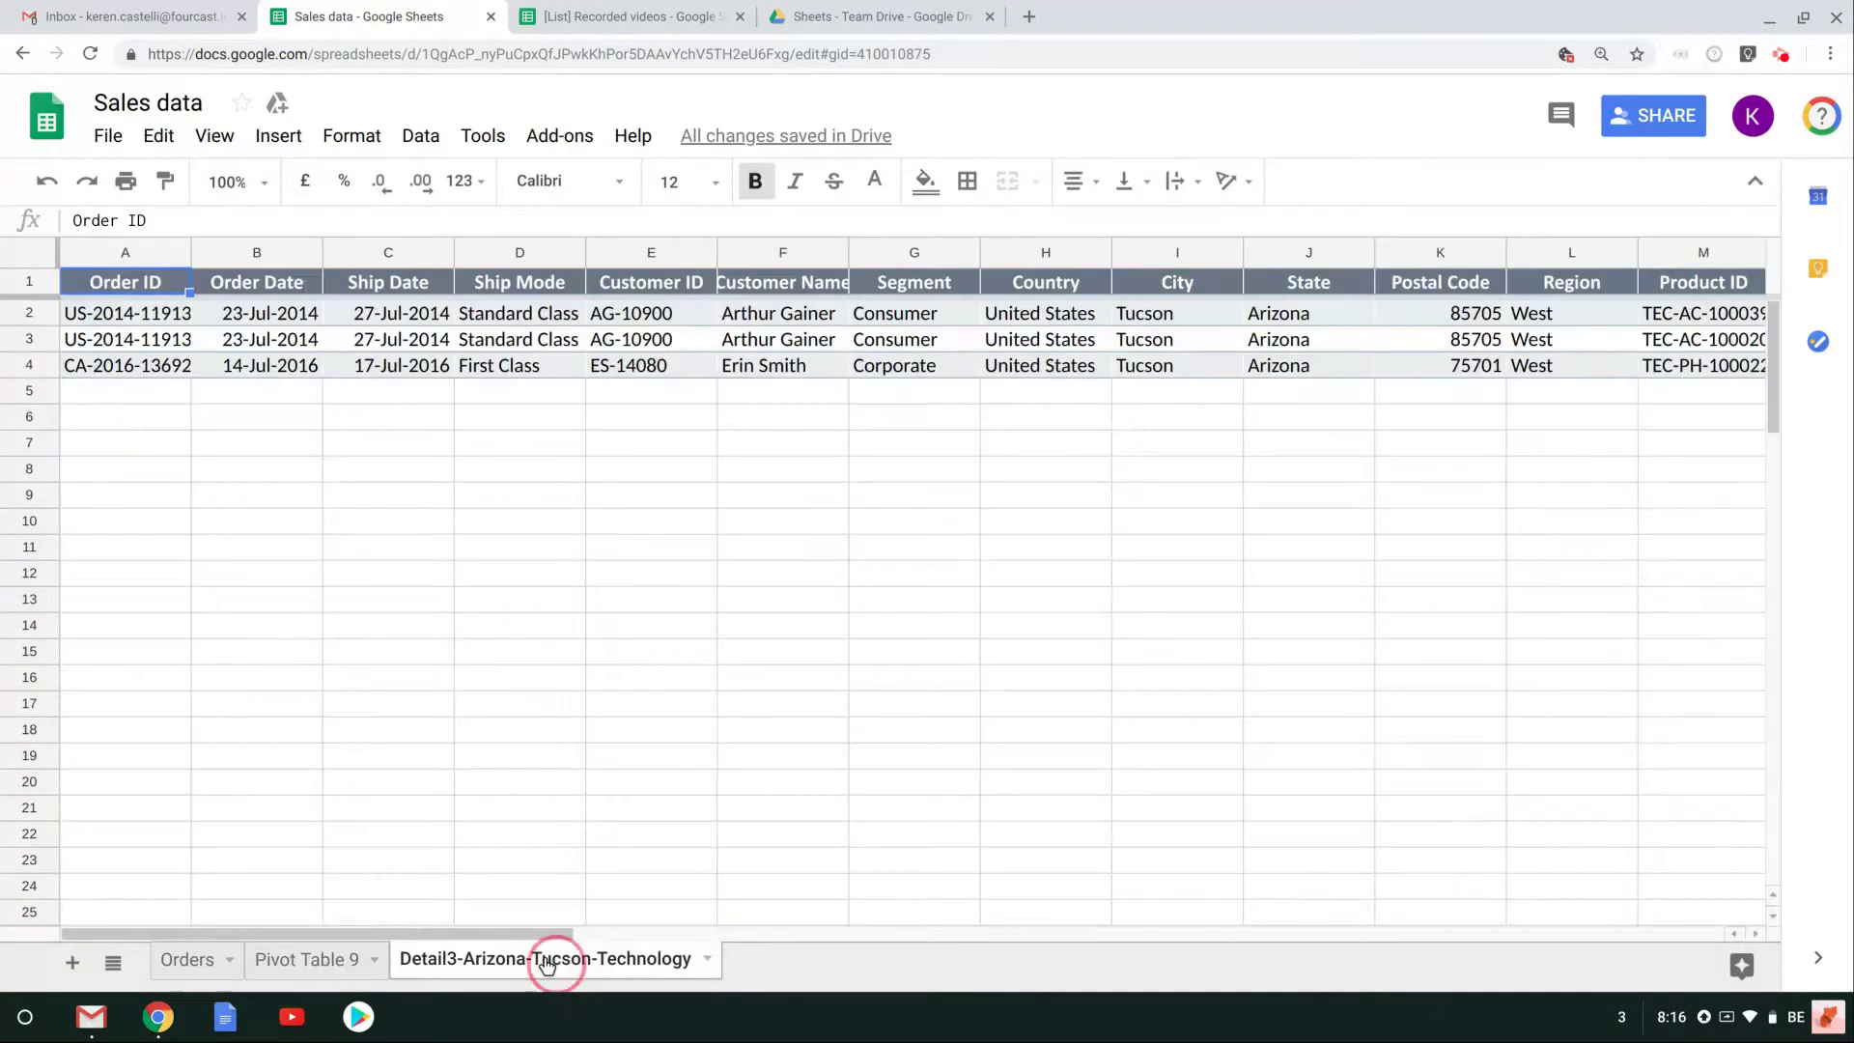
right_click(547, 964)
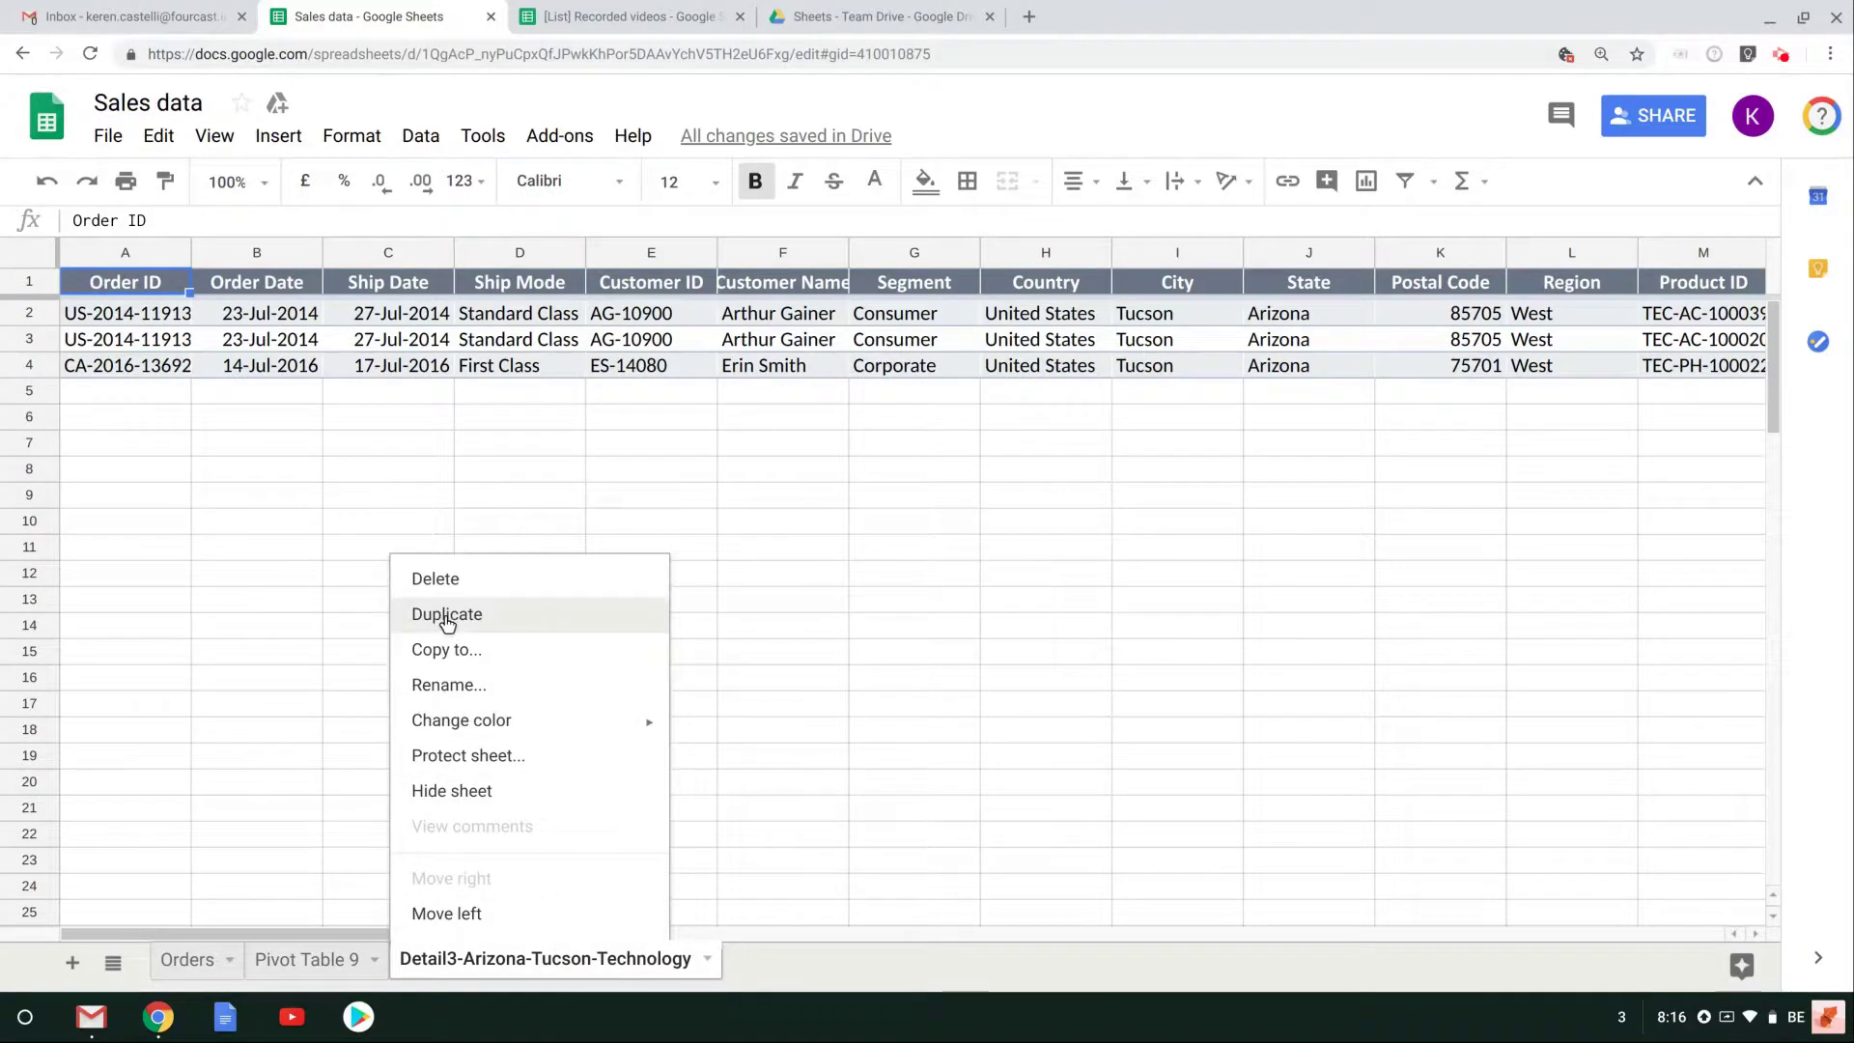
left_click(450, 581)
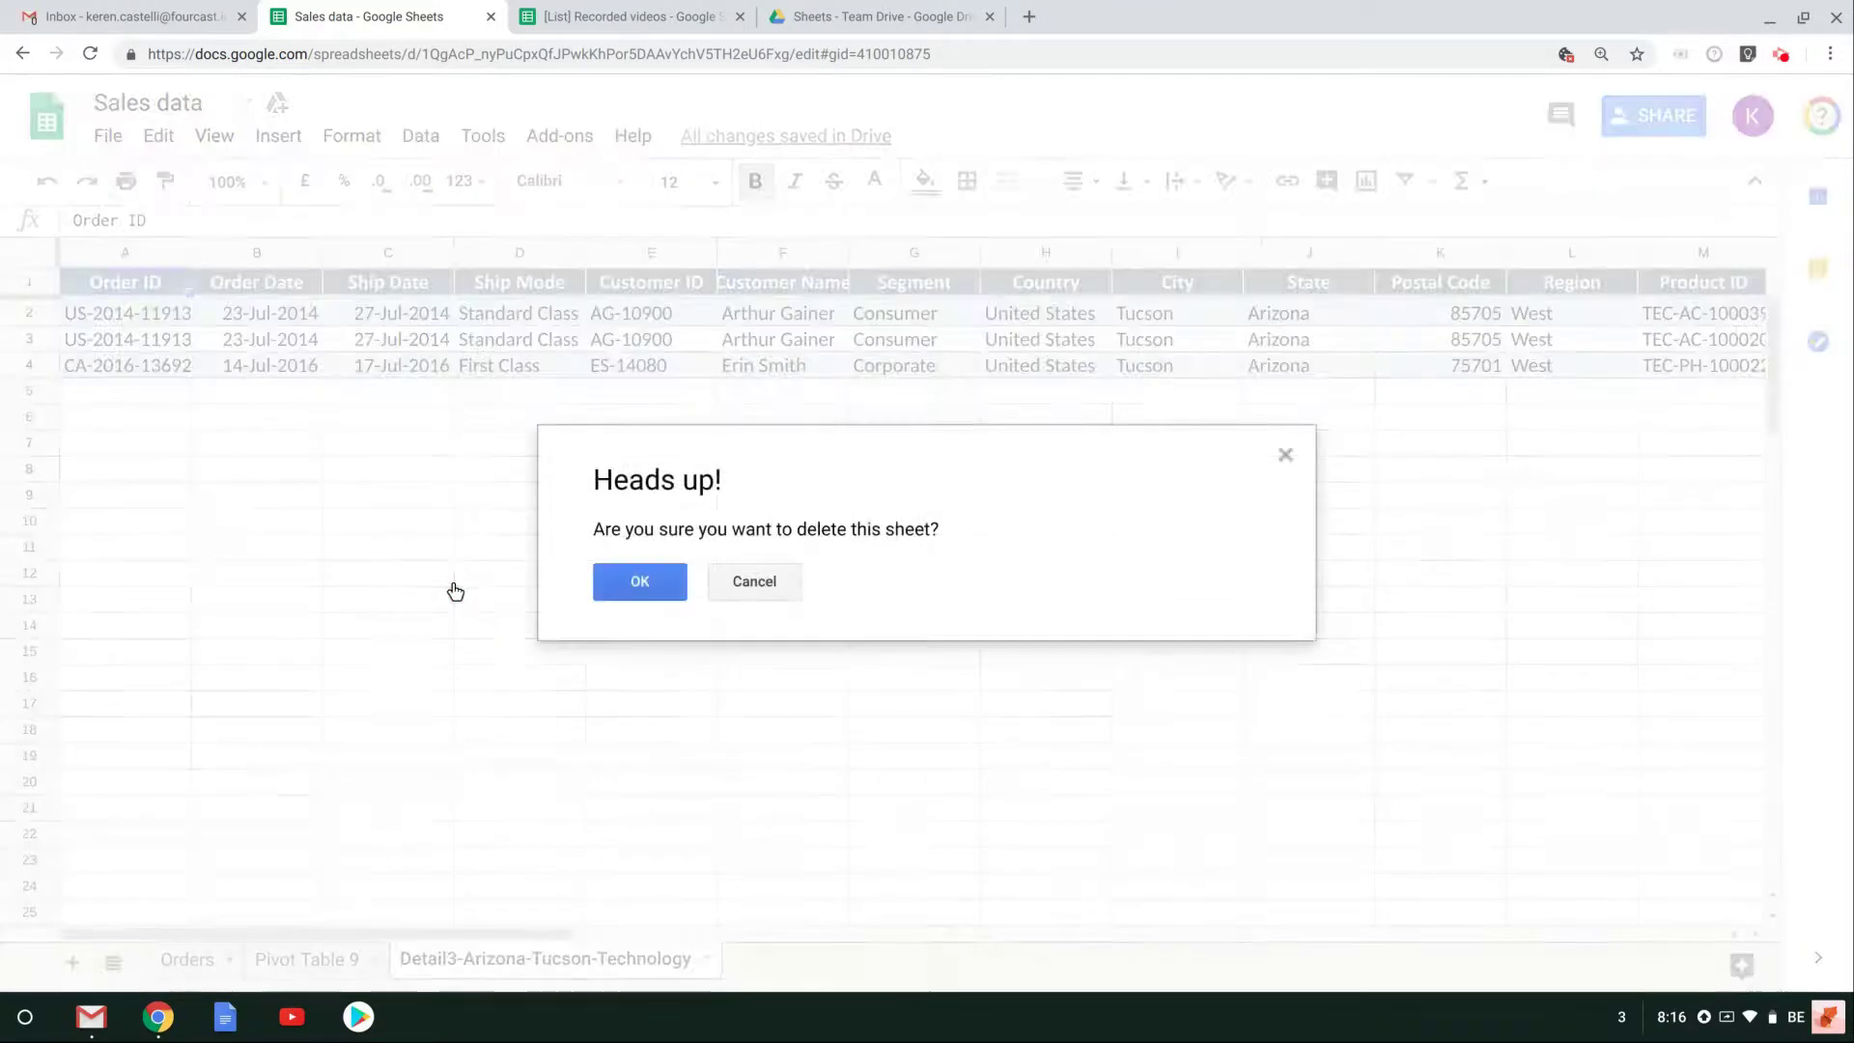
left_click(608, 591)
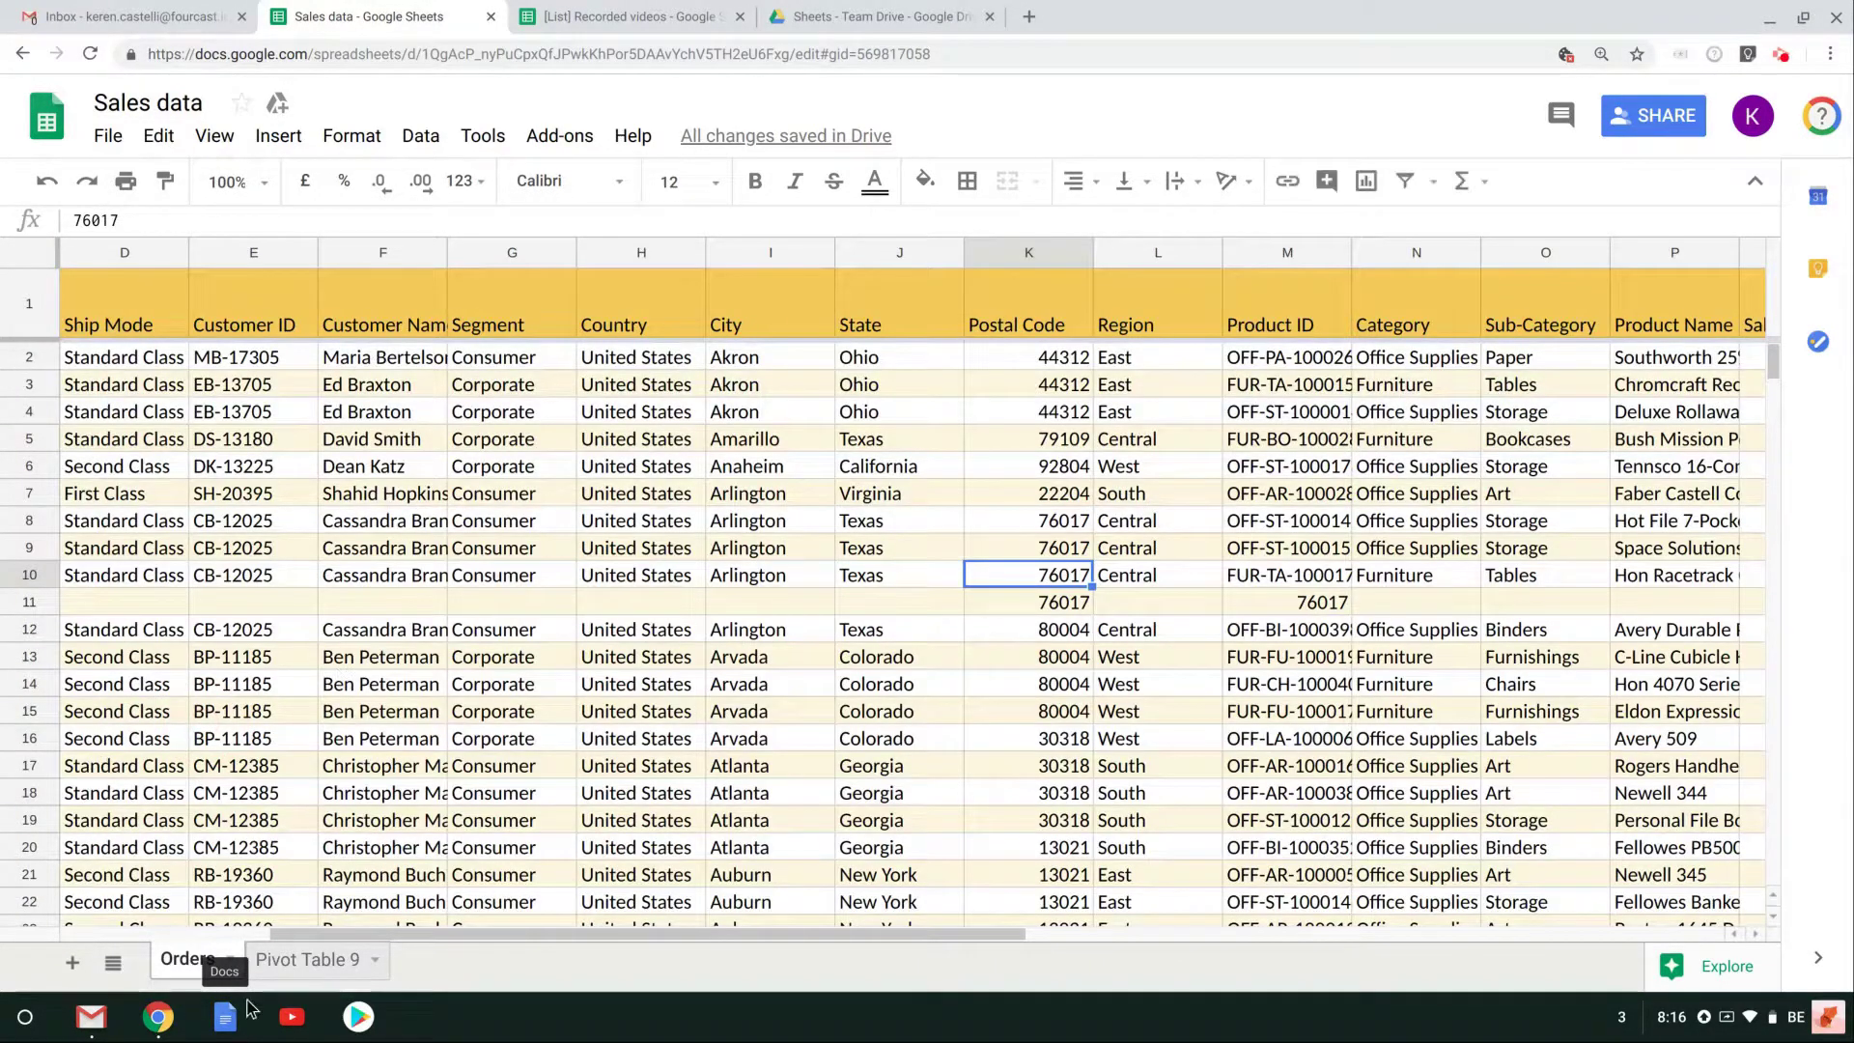
Select Montgomery's Technology sales in the pivot table and search the Orders sheet for "montgomery"
left_click(285, 969)
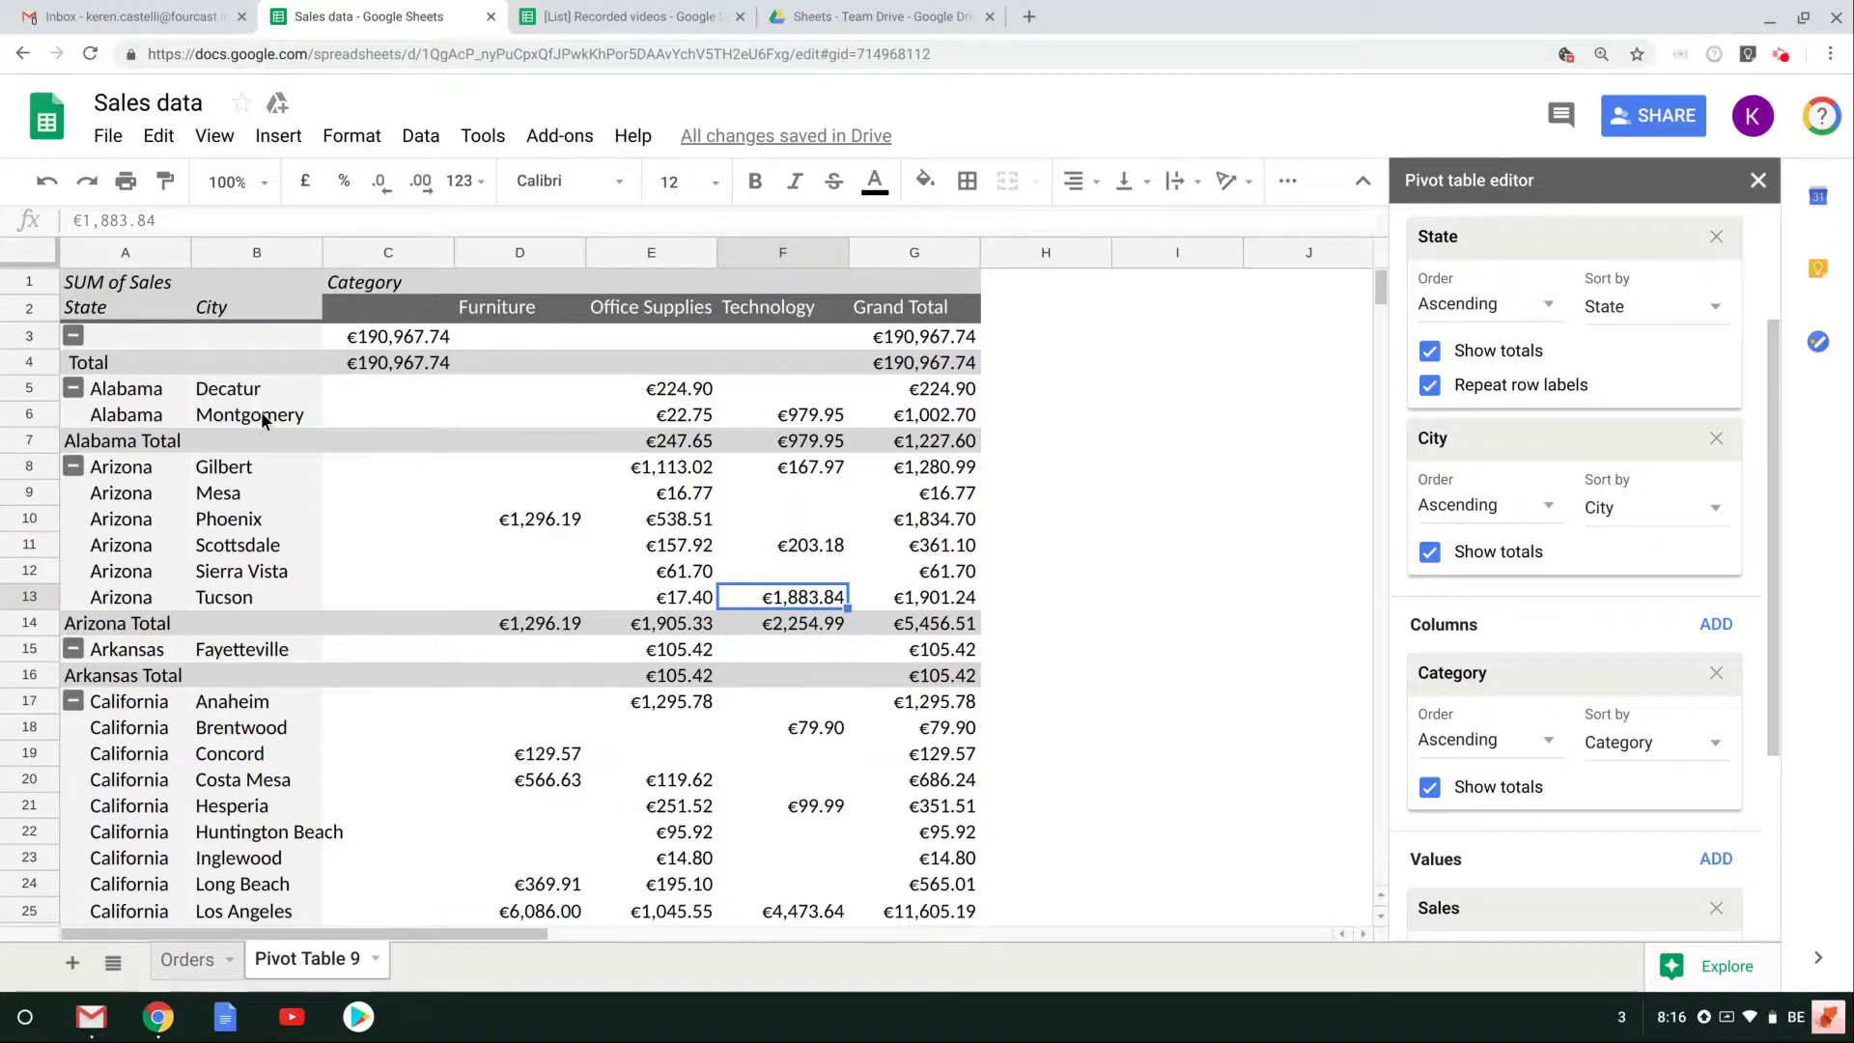
left_click(789, 415)
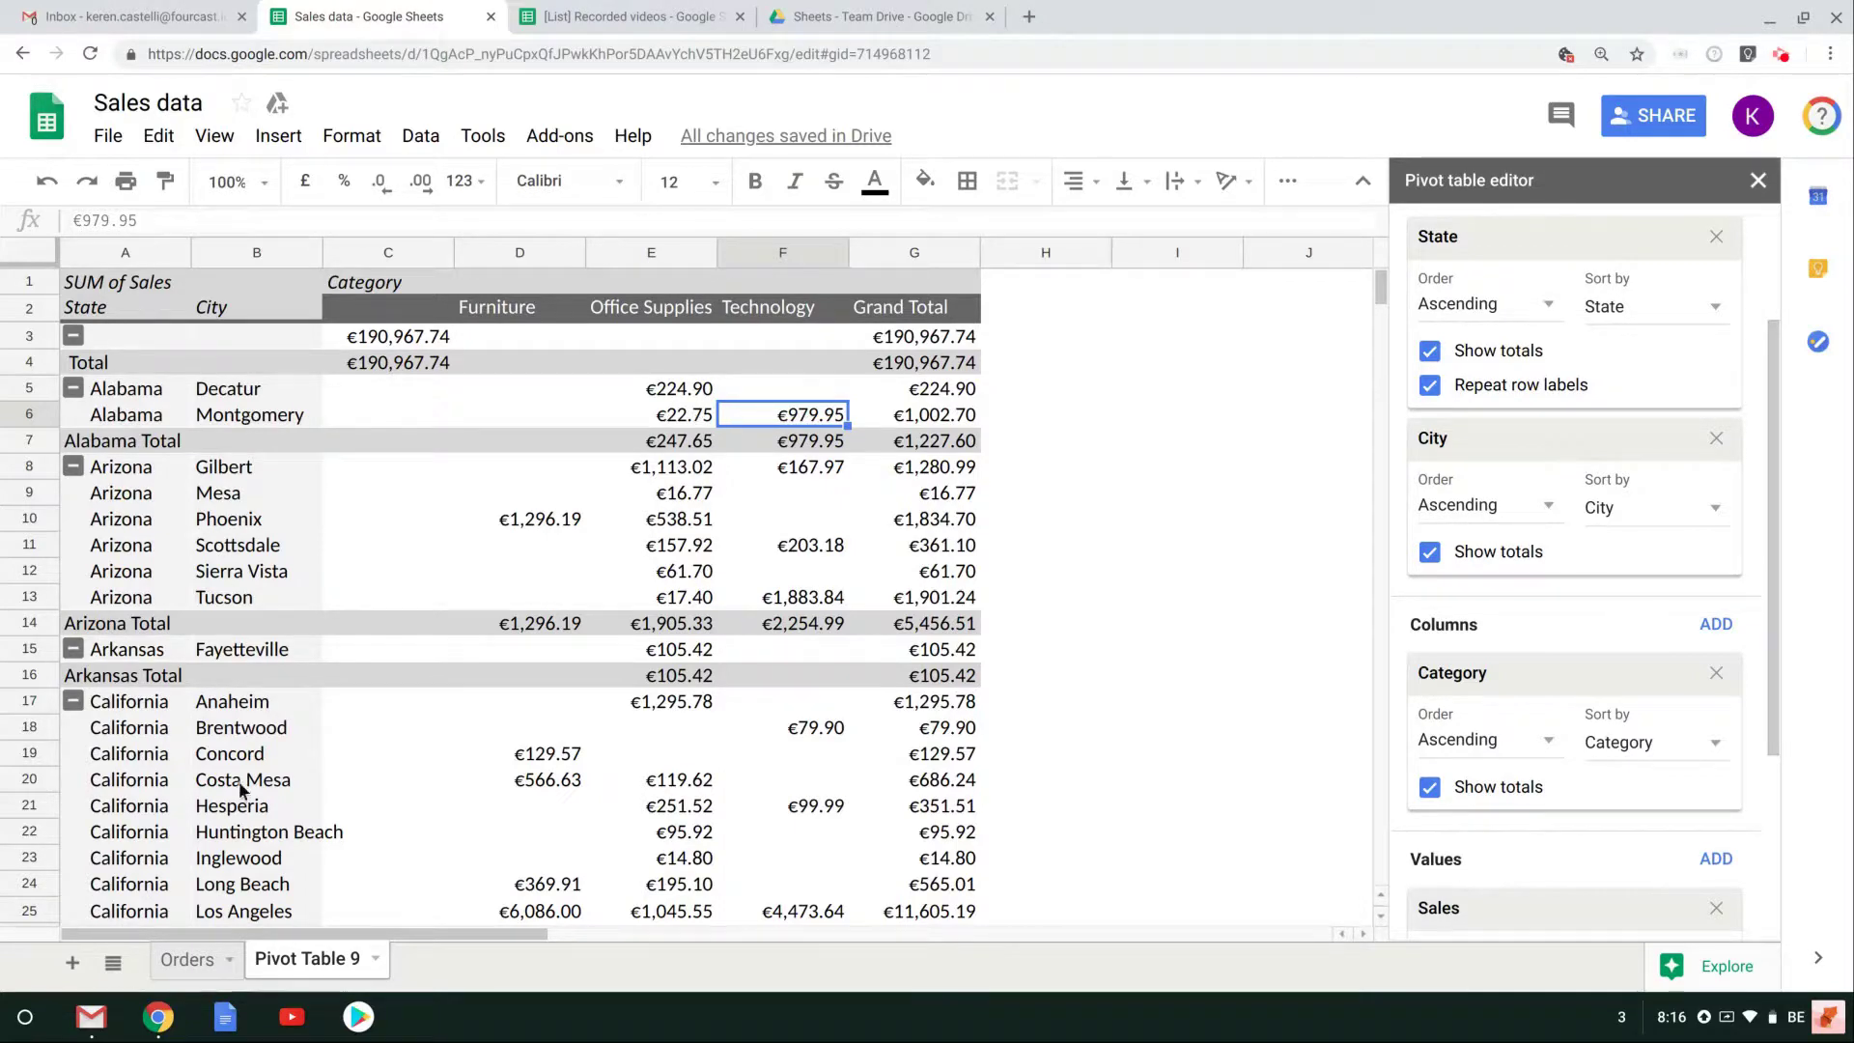
left_click(183, 958)
key("ctrl+f")
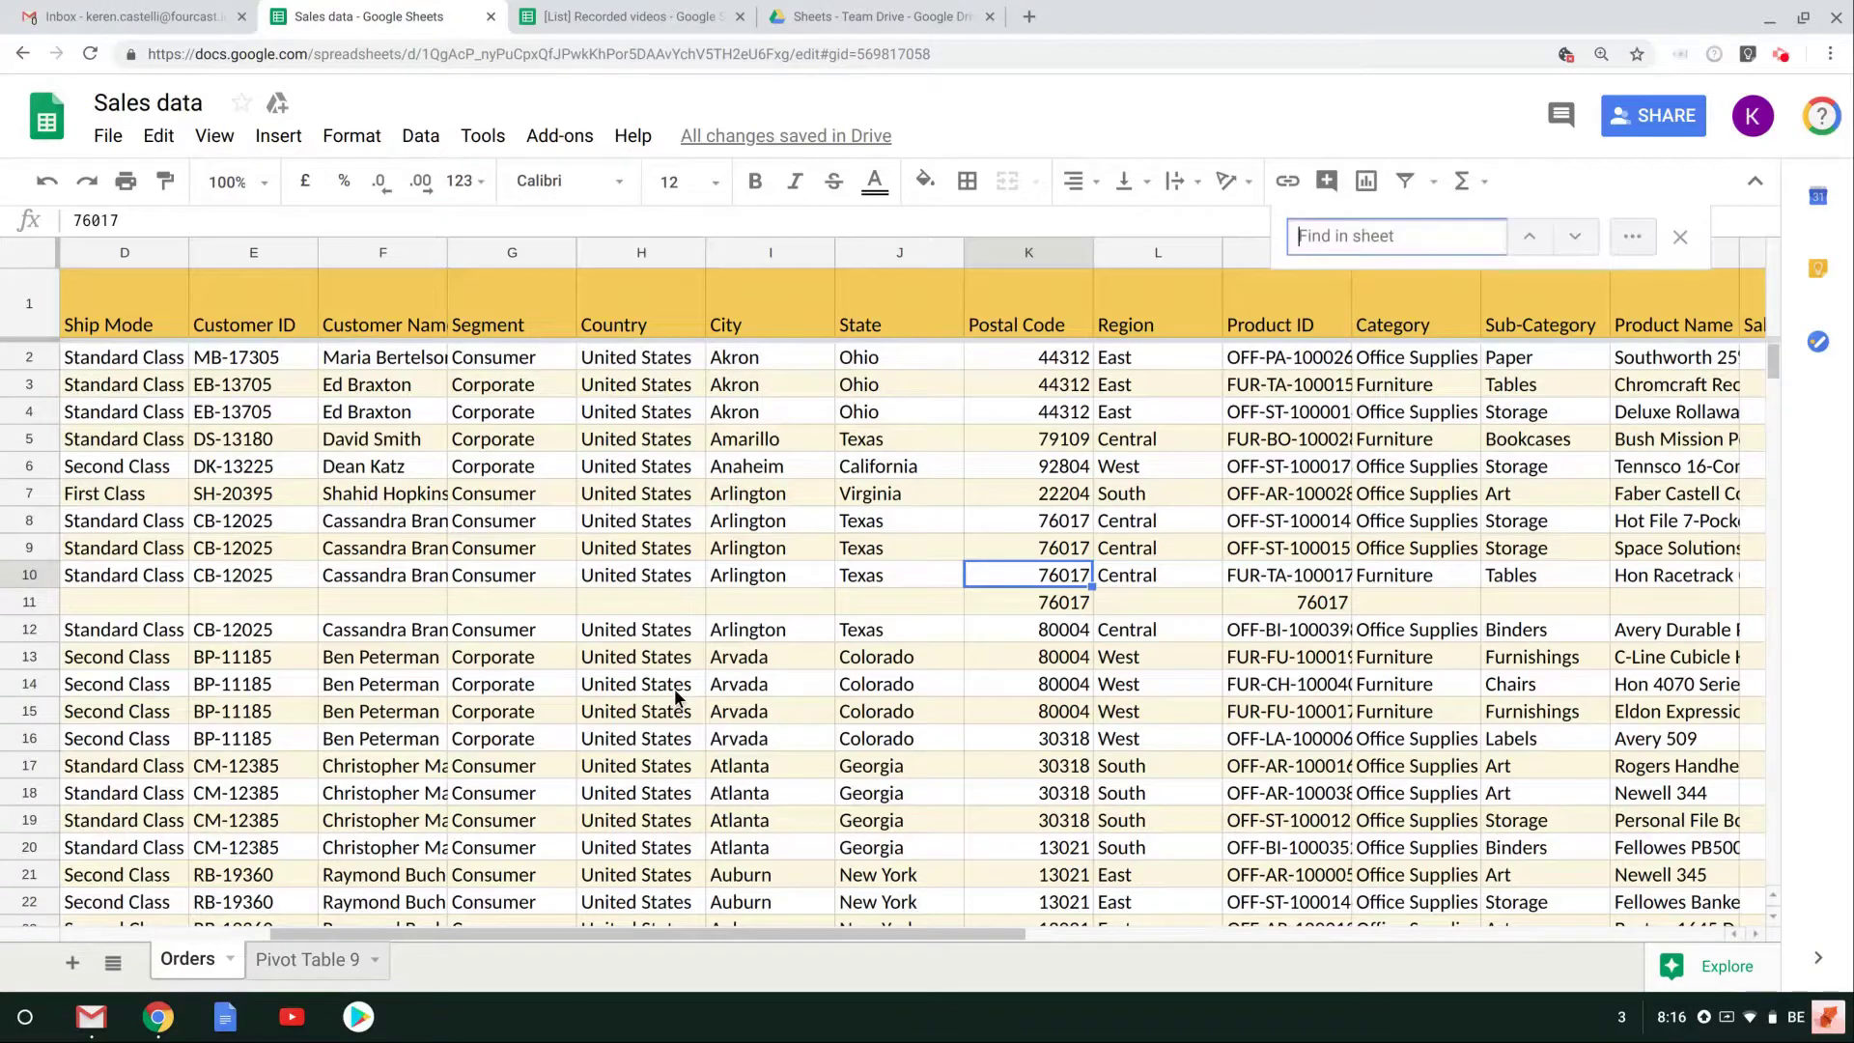
type("montgomery")
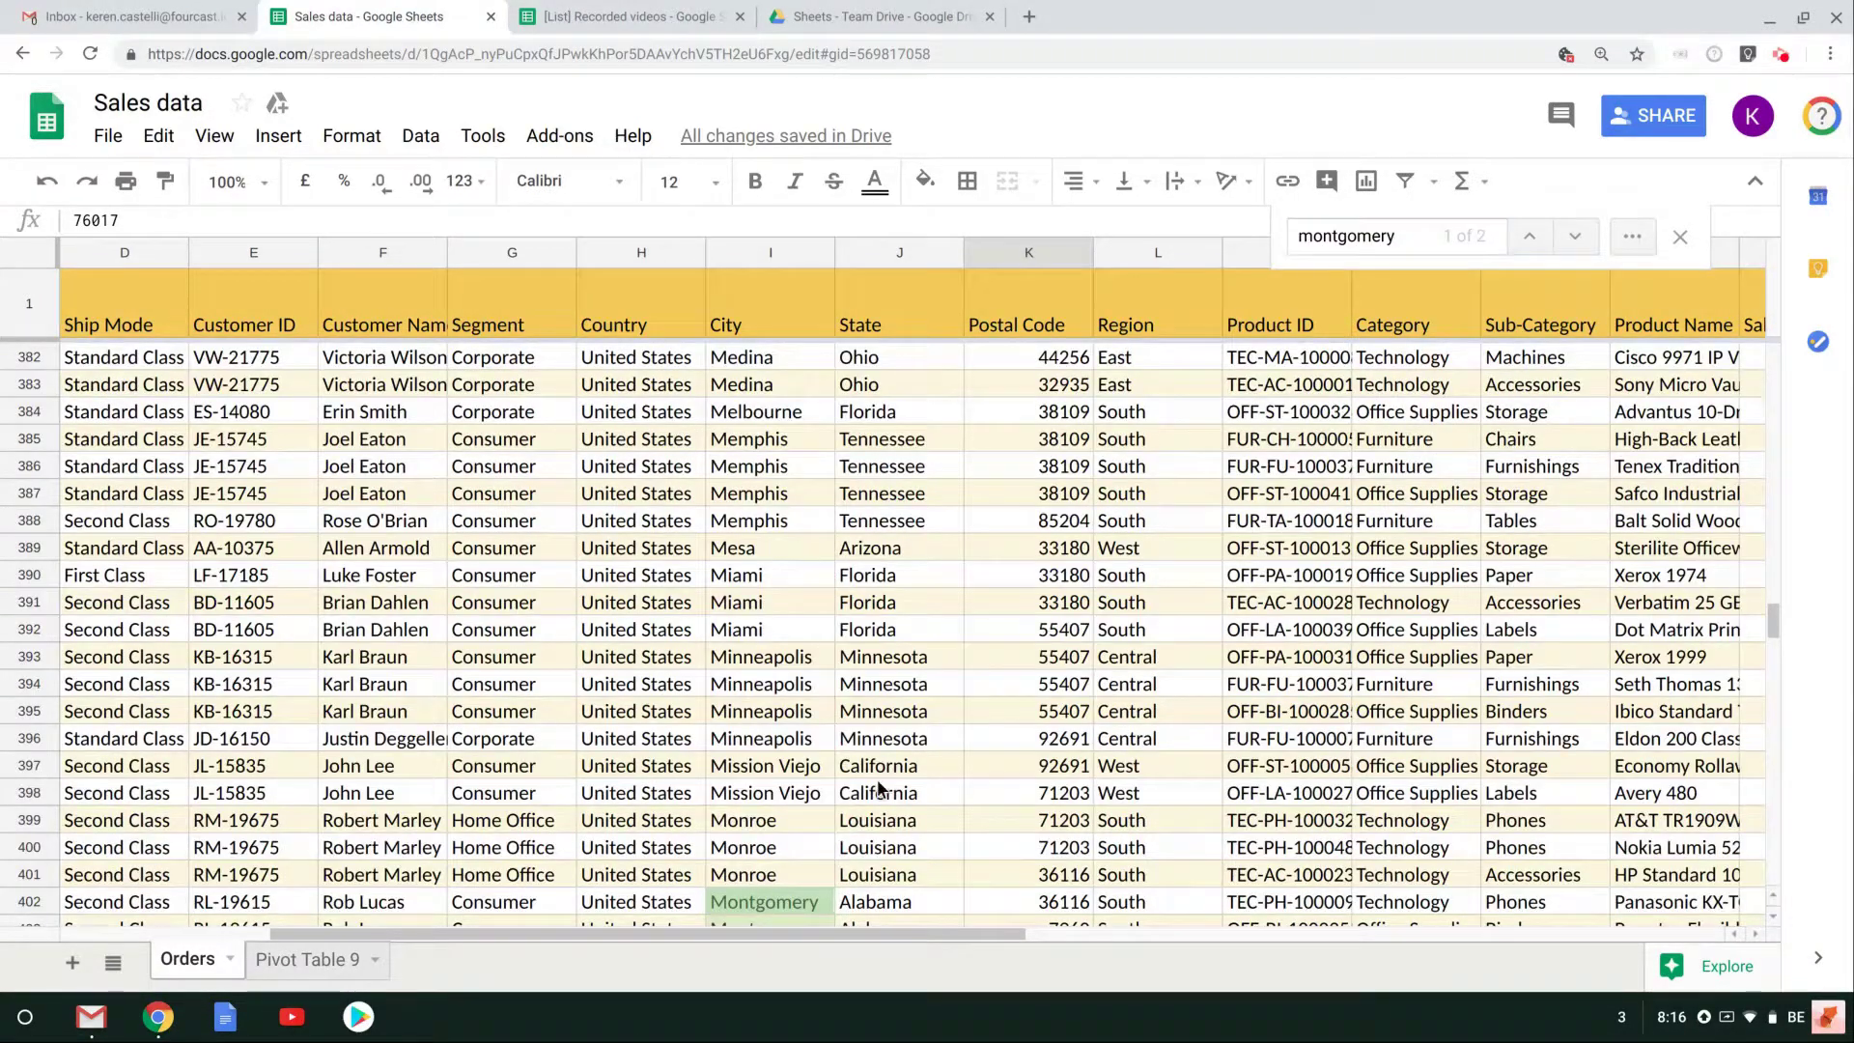
scroll(853, 931, "right", 1)
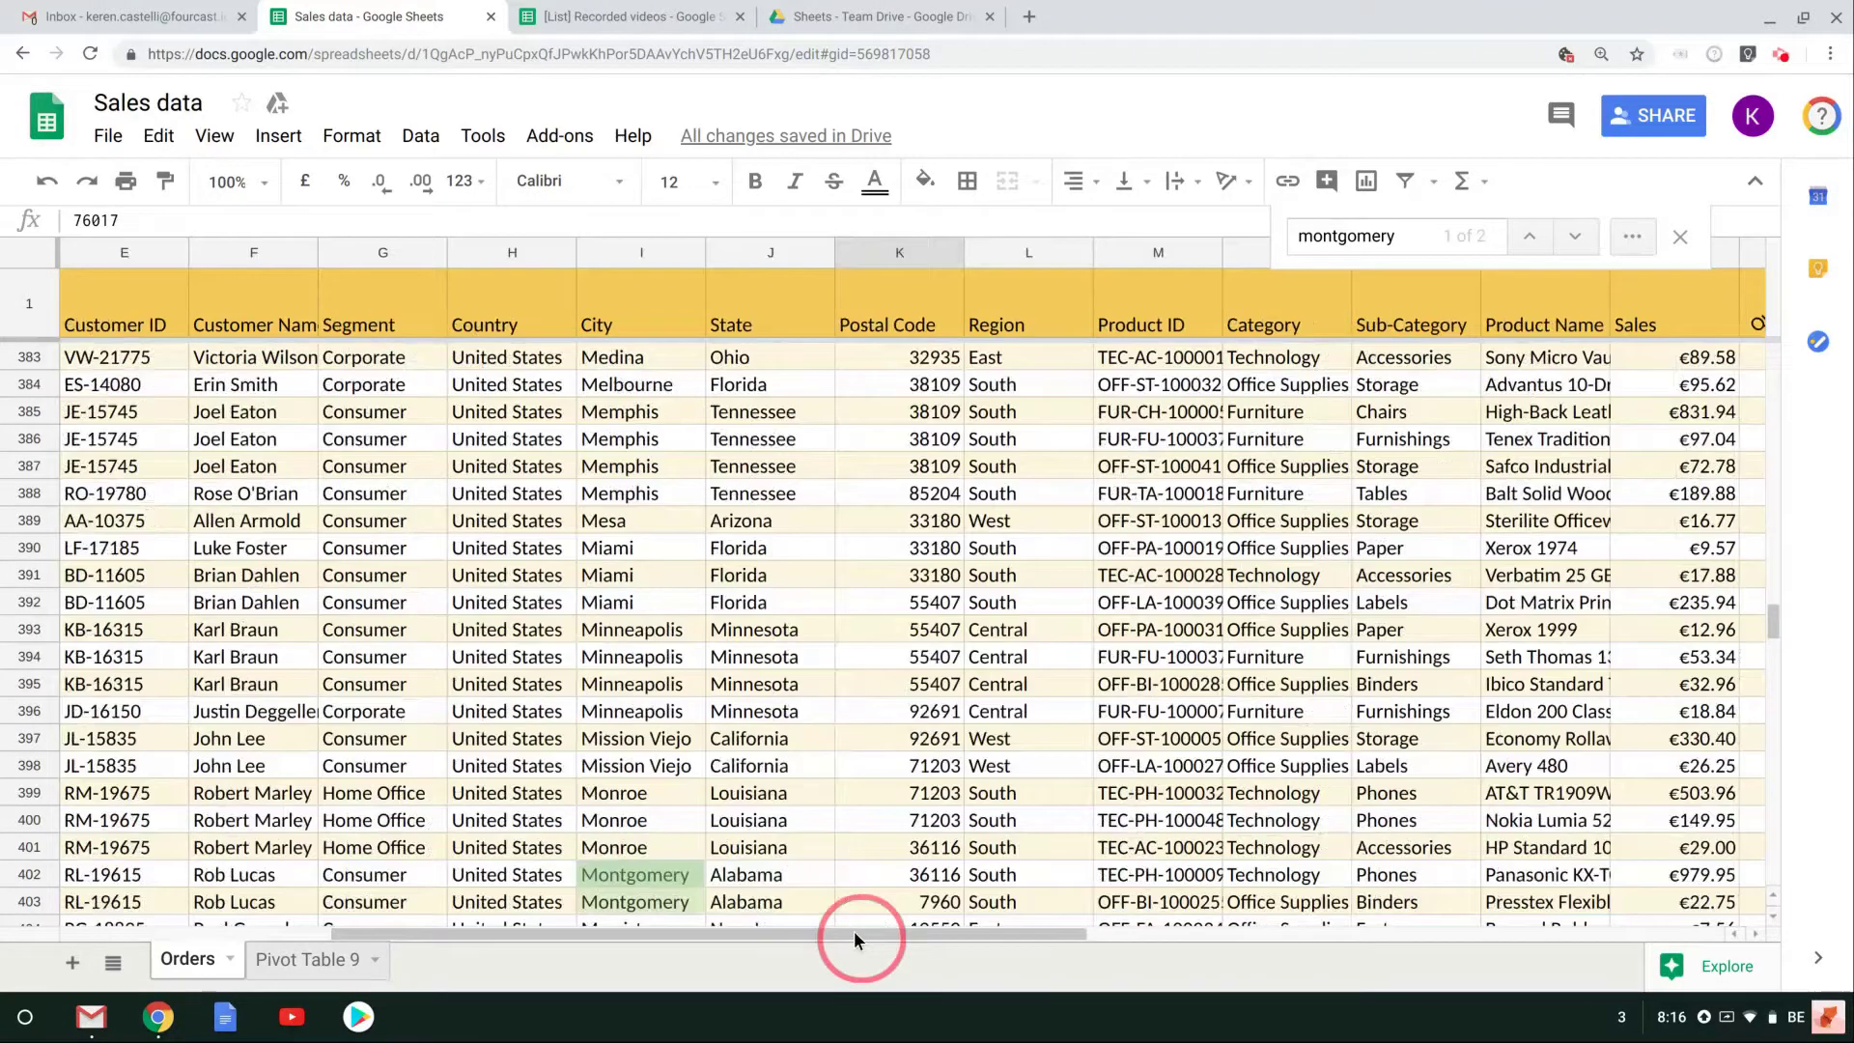
Enter 10 000 as the Sales value of Montgomery's Technology order in row 402 and check it in the pivot table
left_click(1270, 875)
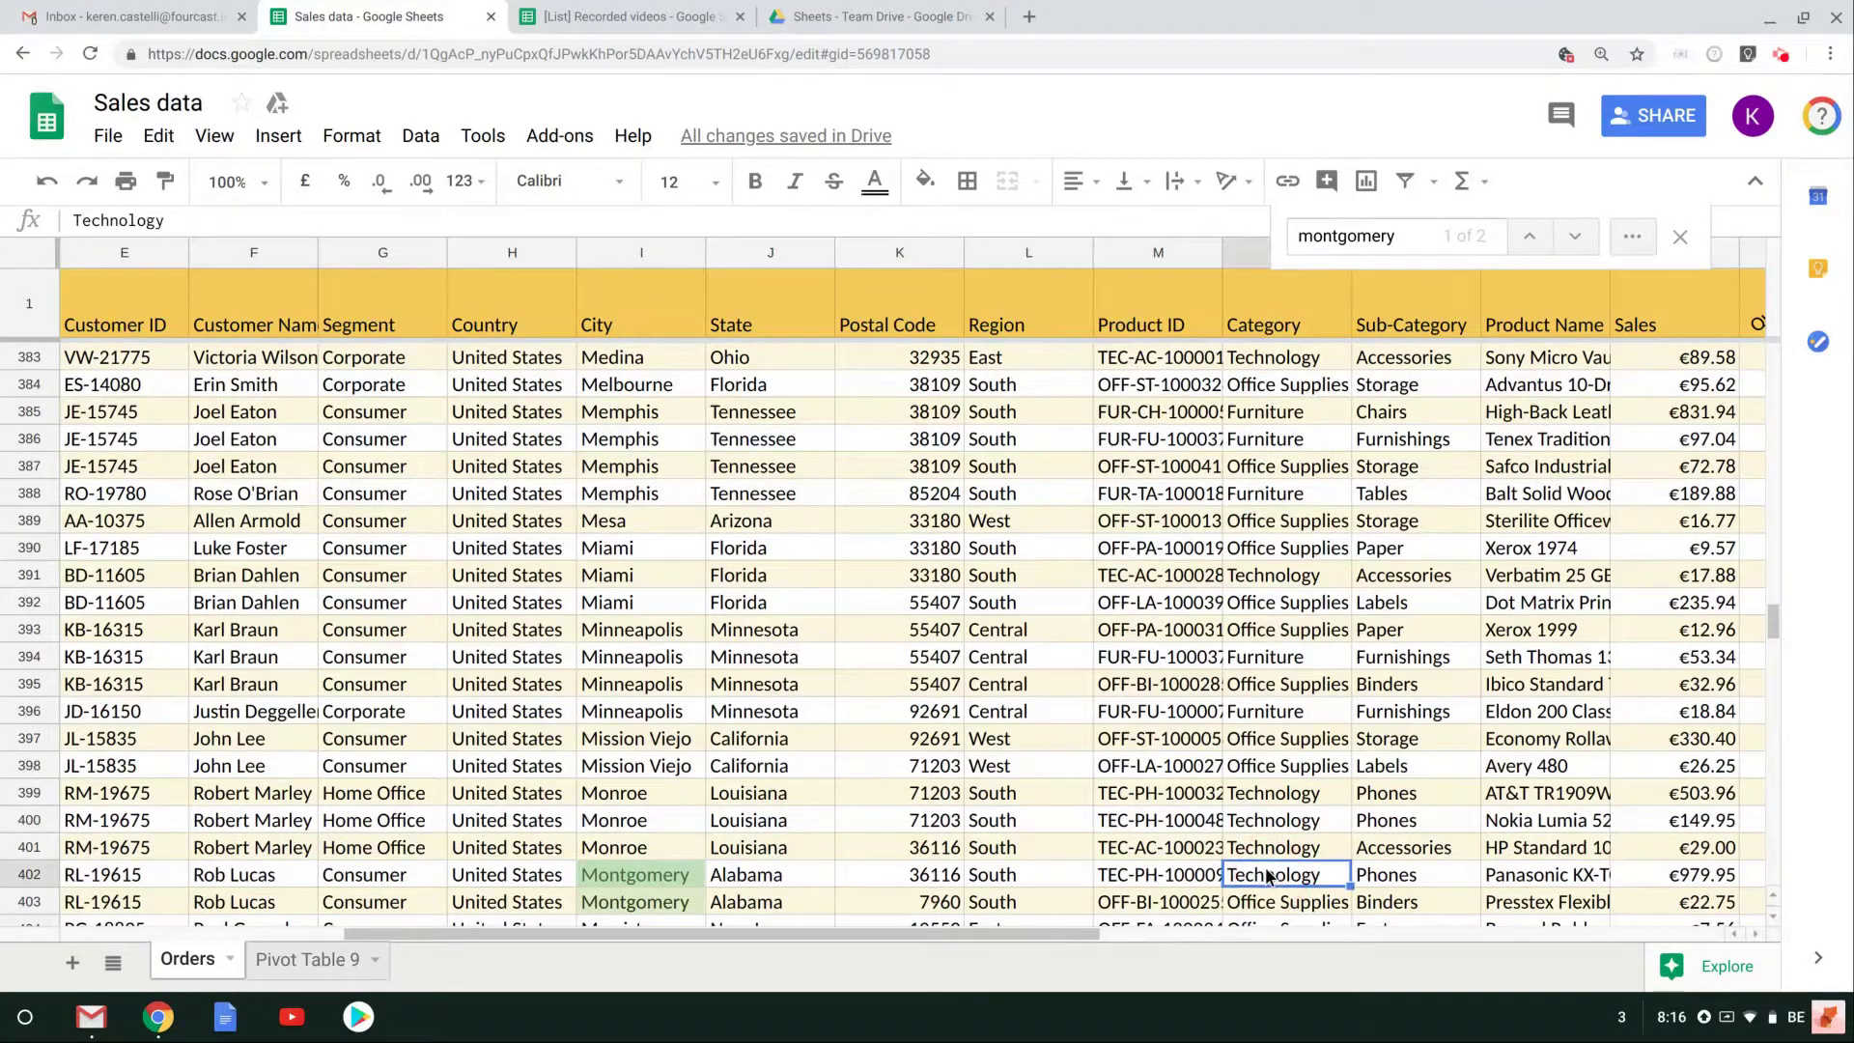
key("Right")
key("Right")
key("Right")
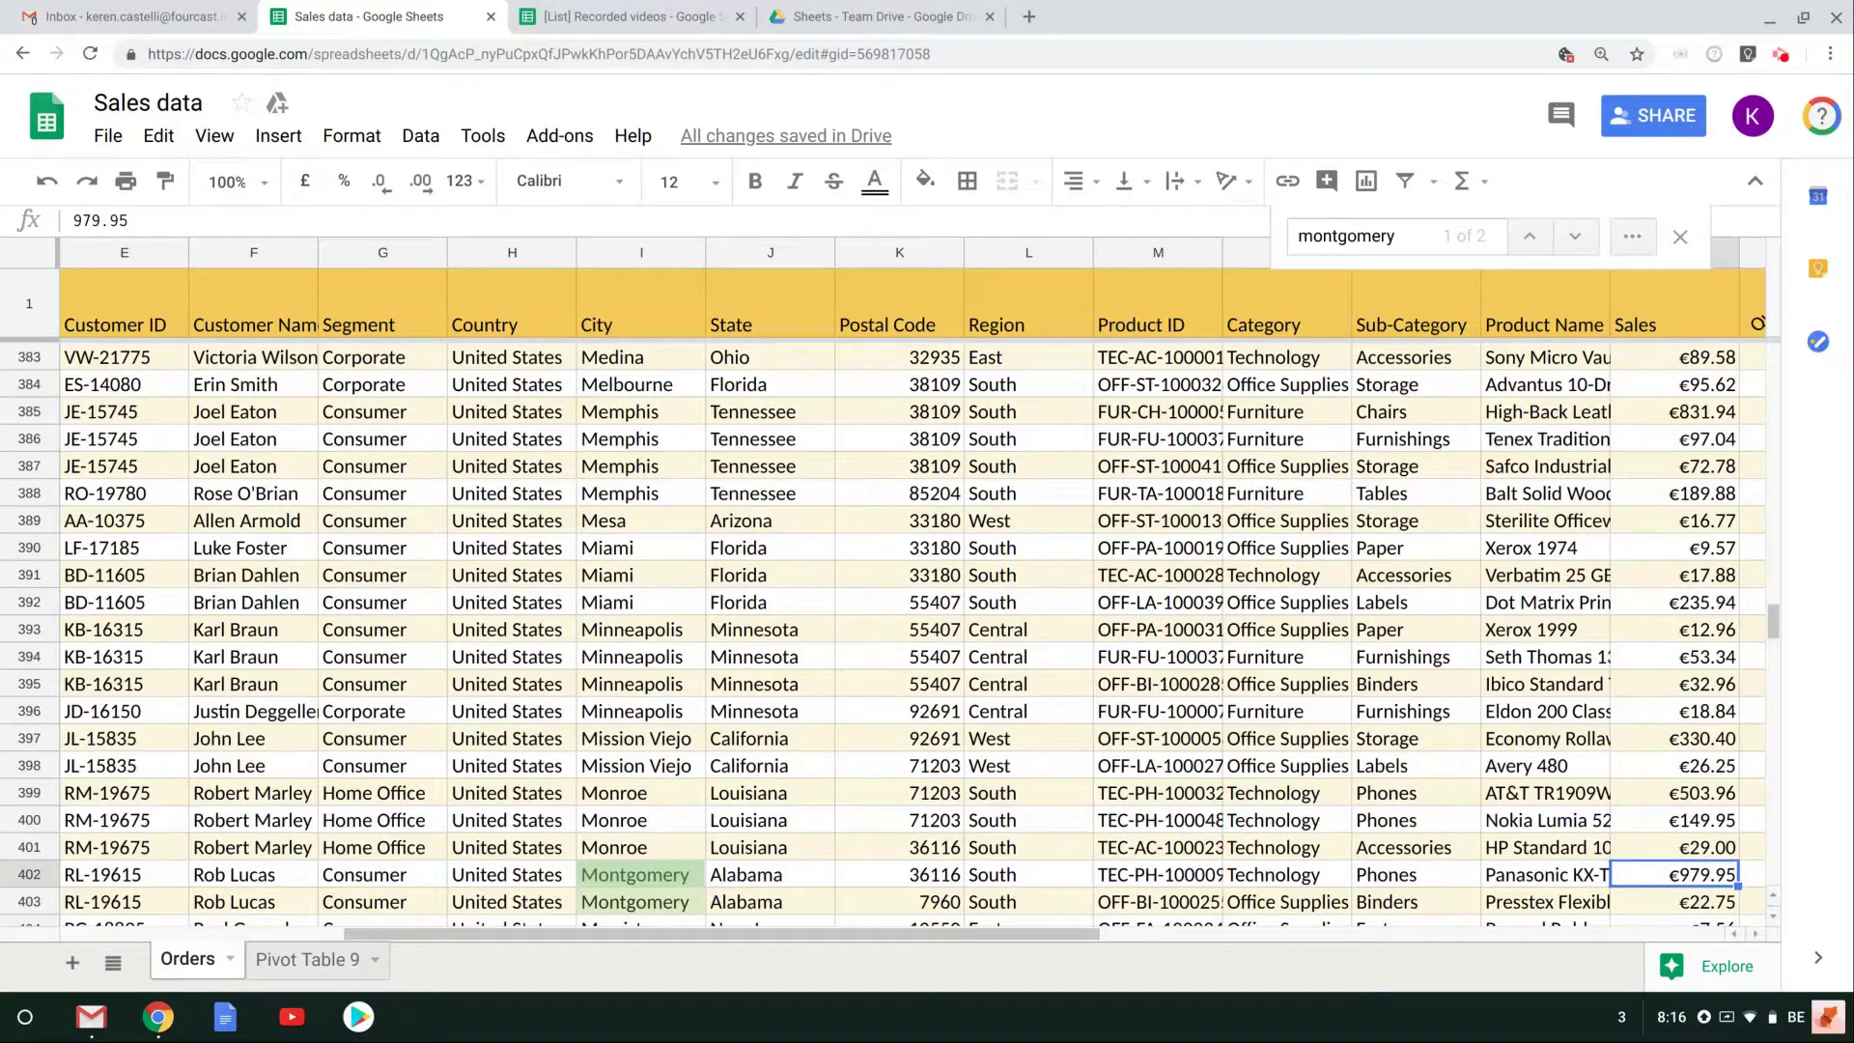
type("10 00")
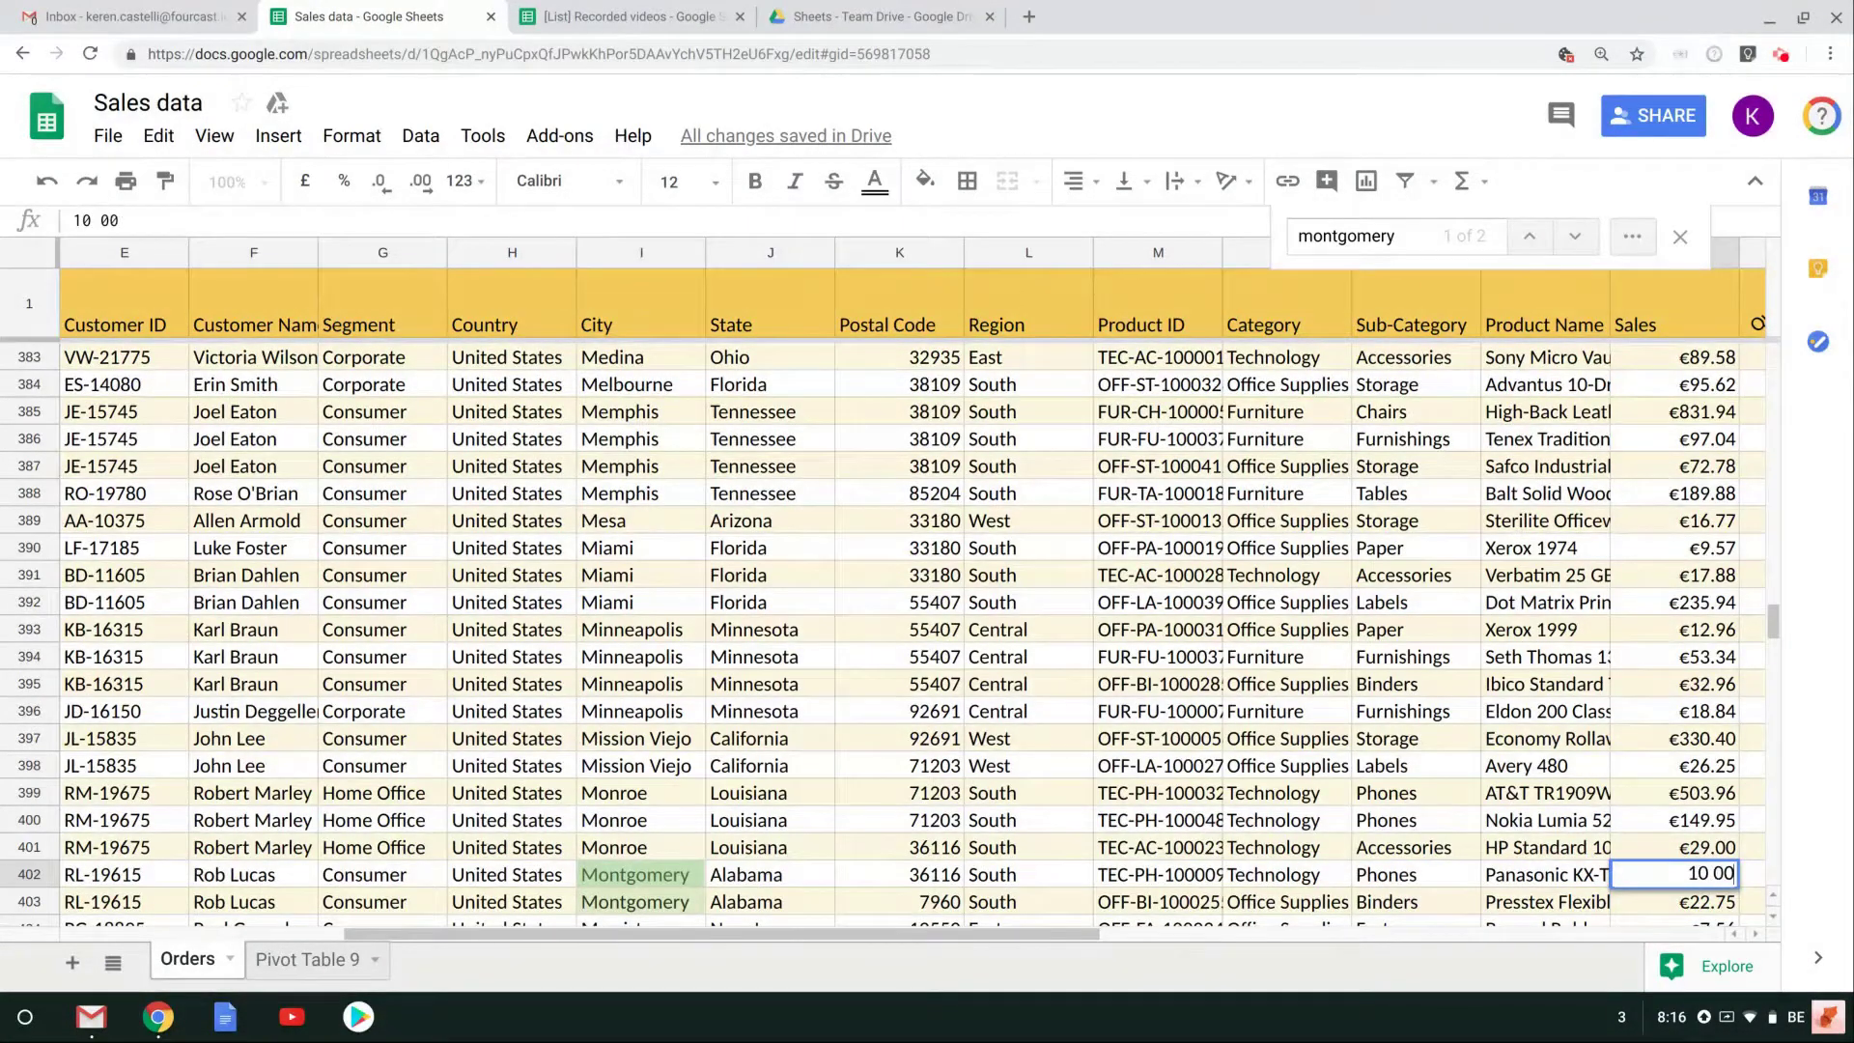
type("0")
key("Return")
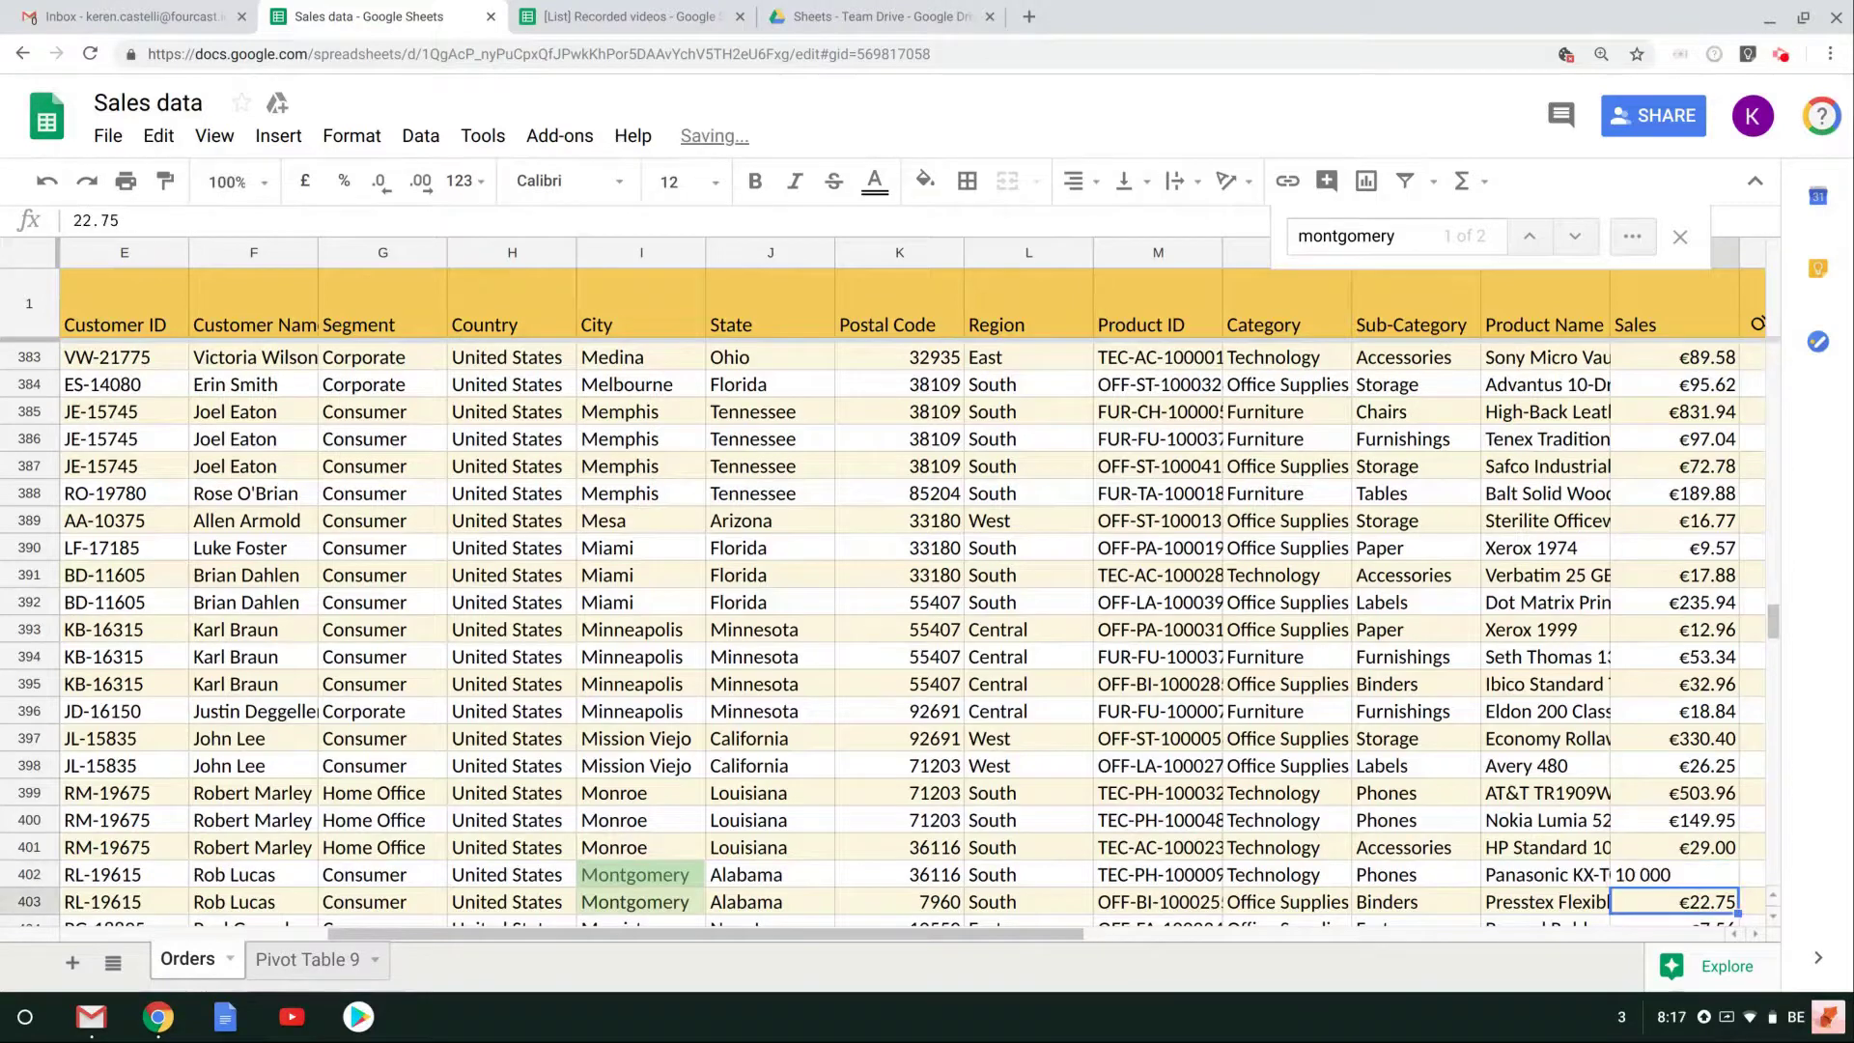
left_click(311, 960)
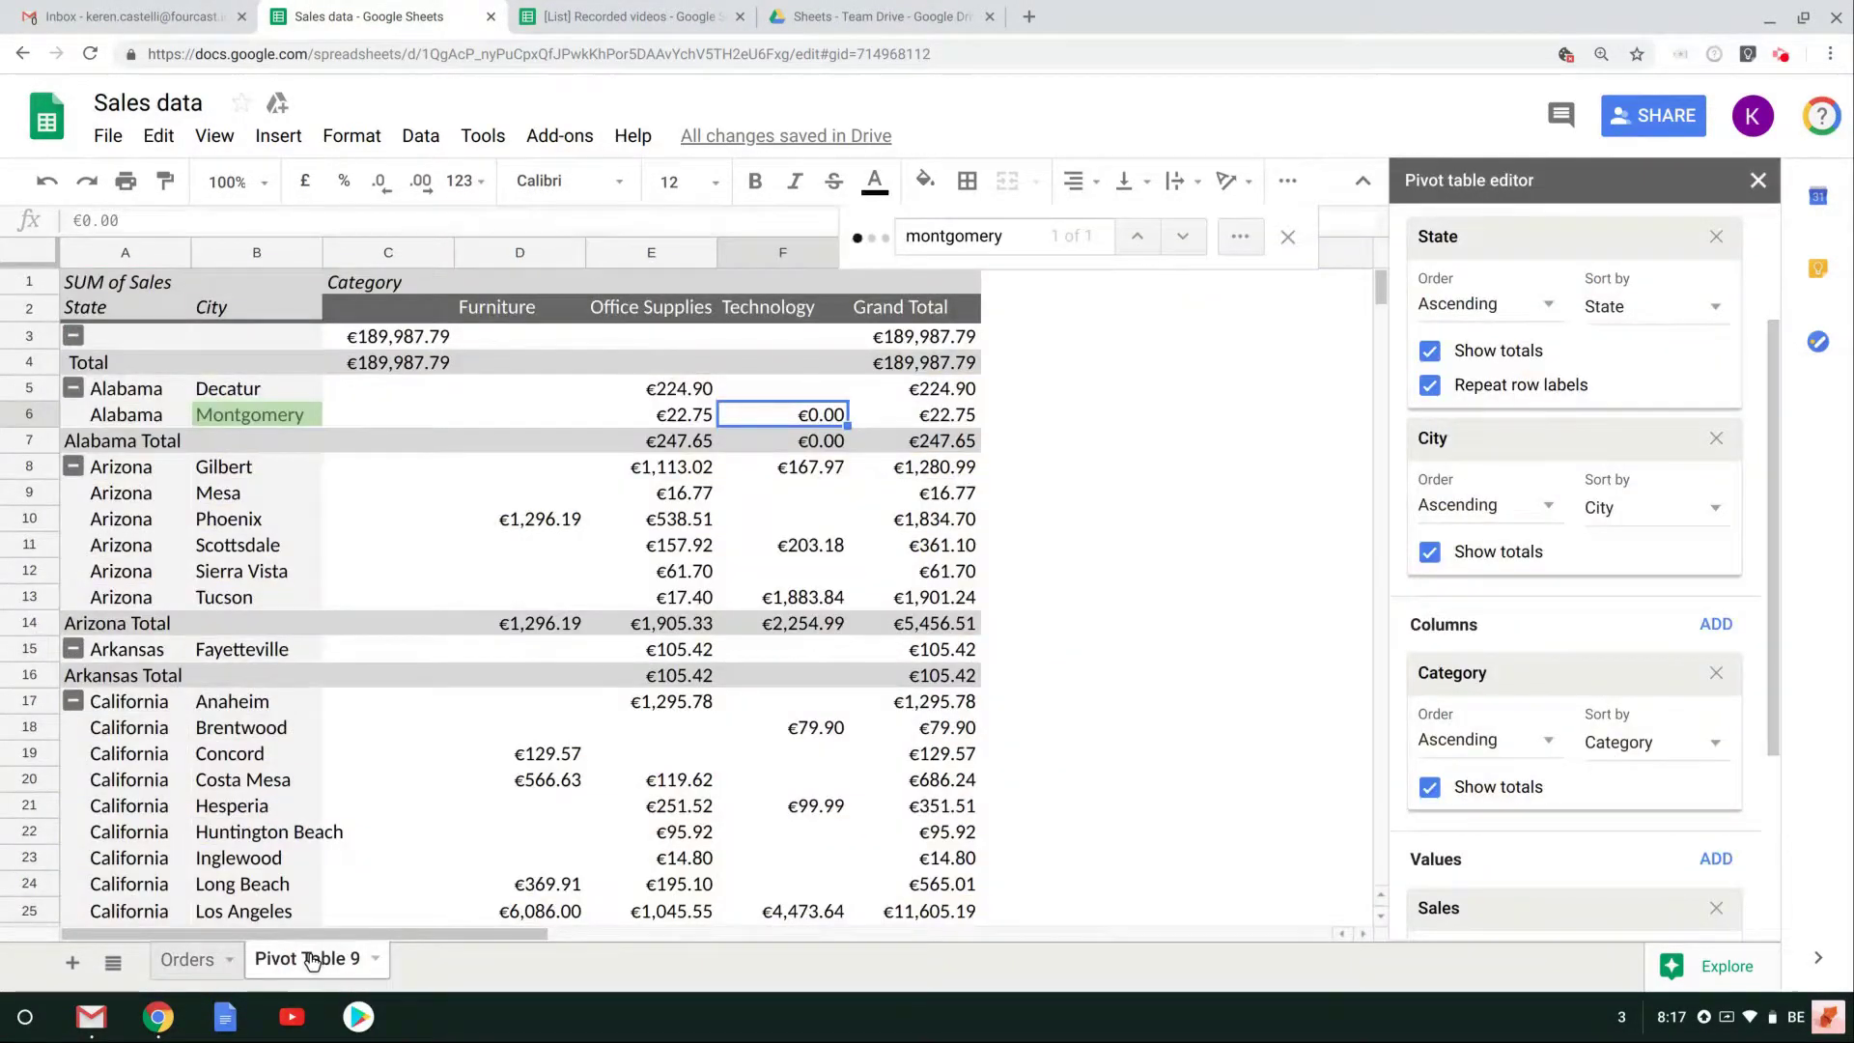
Correct the Sales value in row 402 of Orders to 10000, without the space, and return to the pivot table
left_click(186, 958)
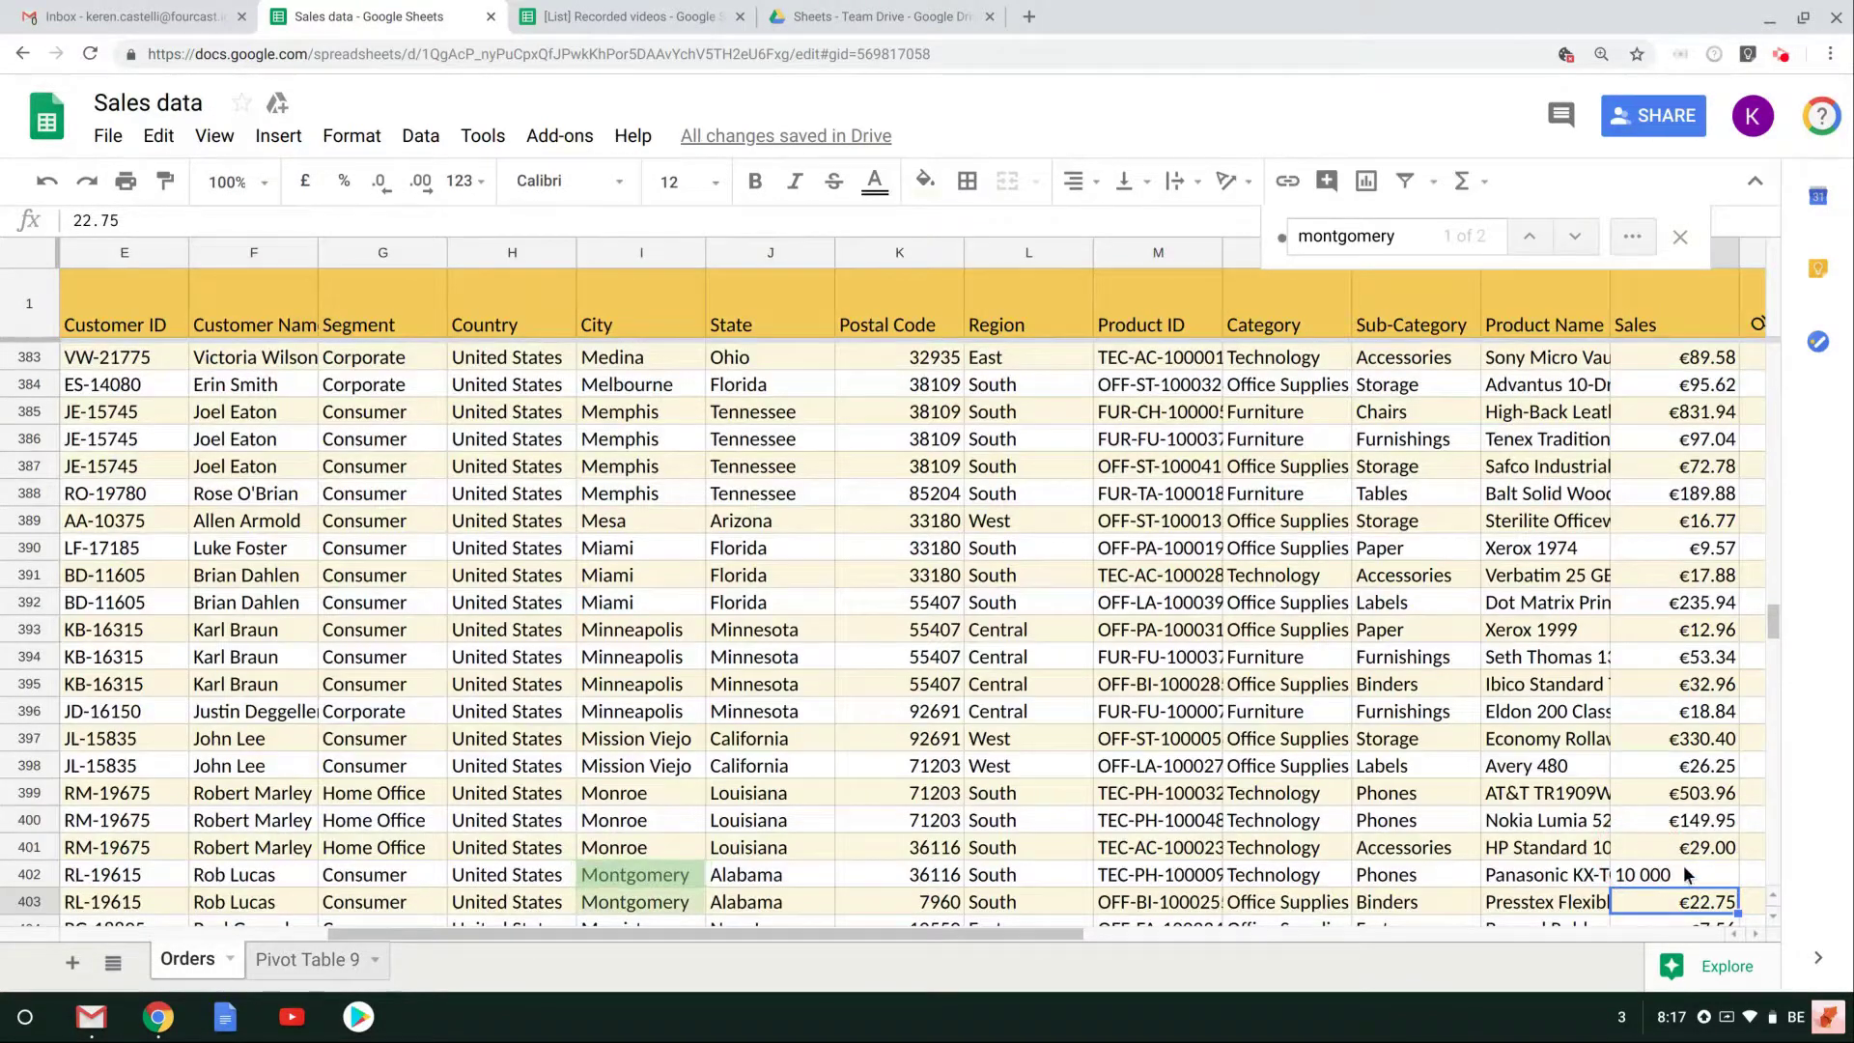
left_click(1641, 873)
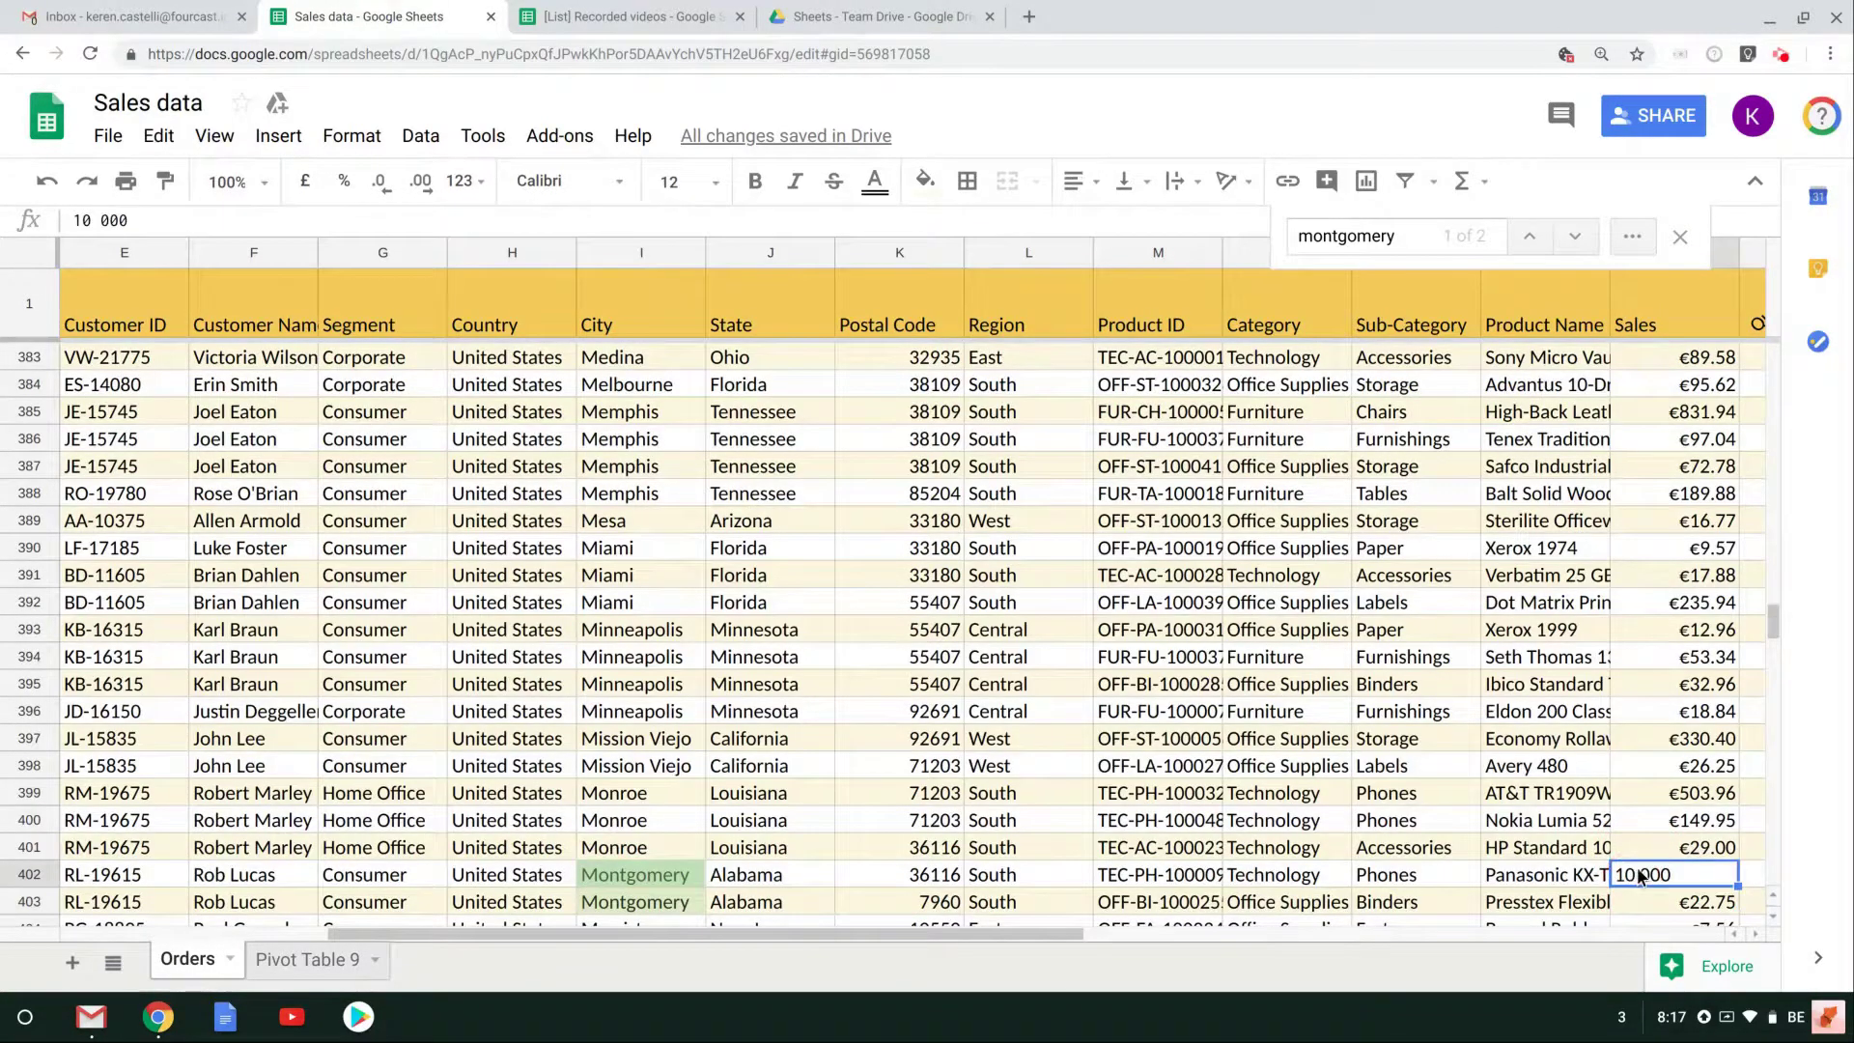
double_click(1641, 874)
left_click(1641, 861)
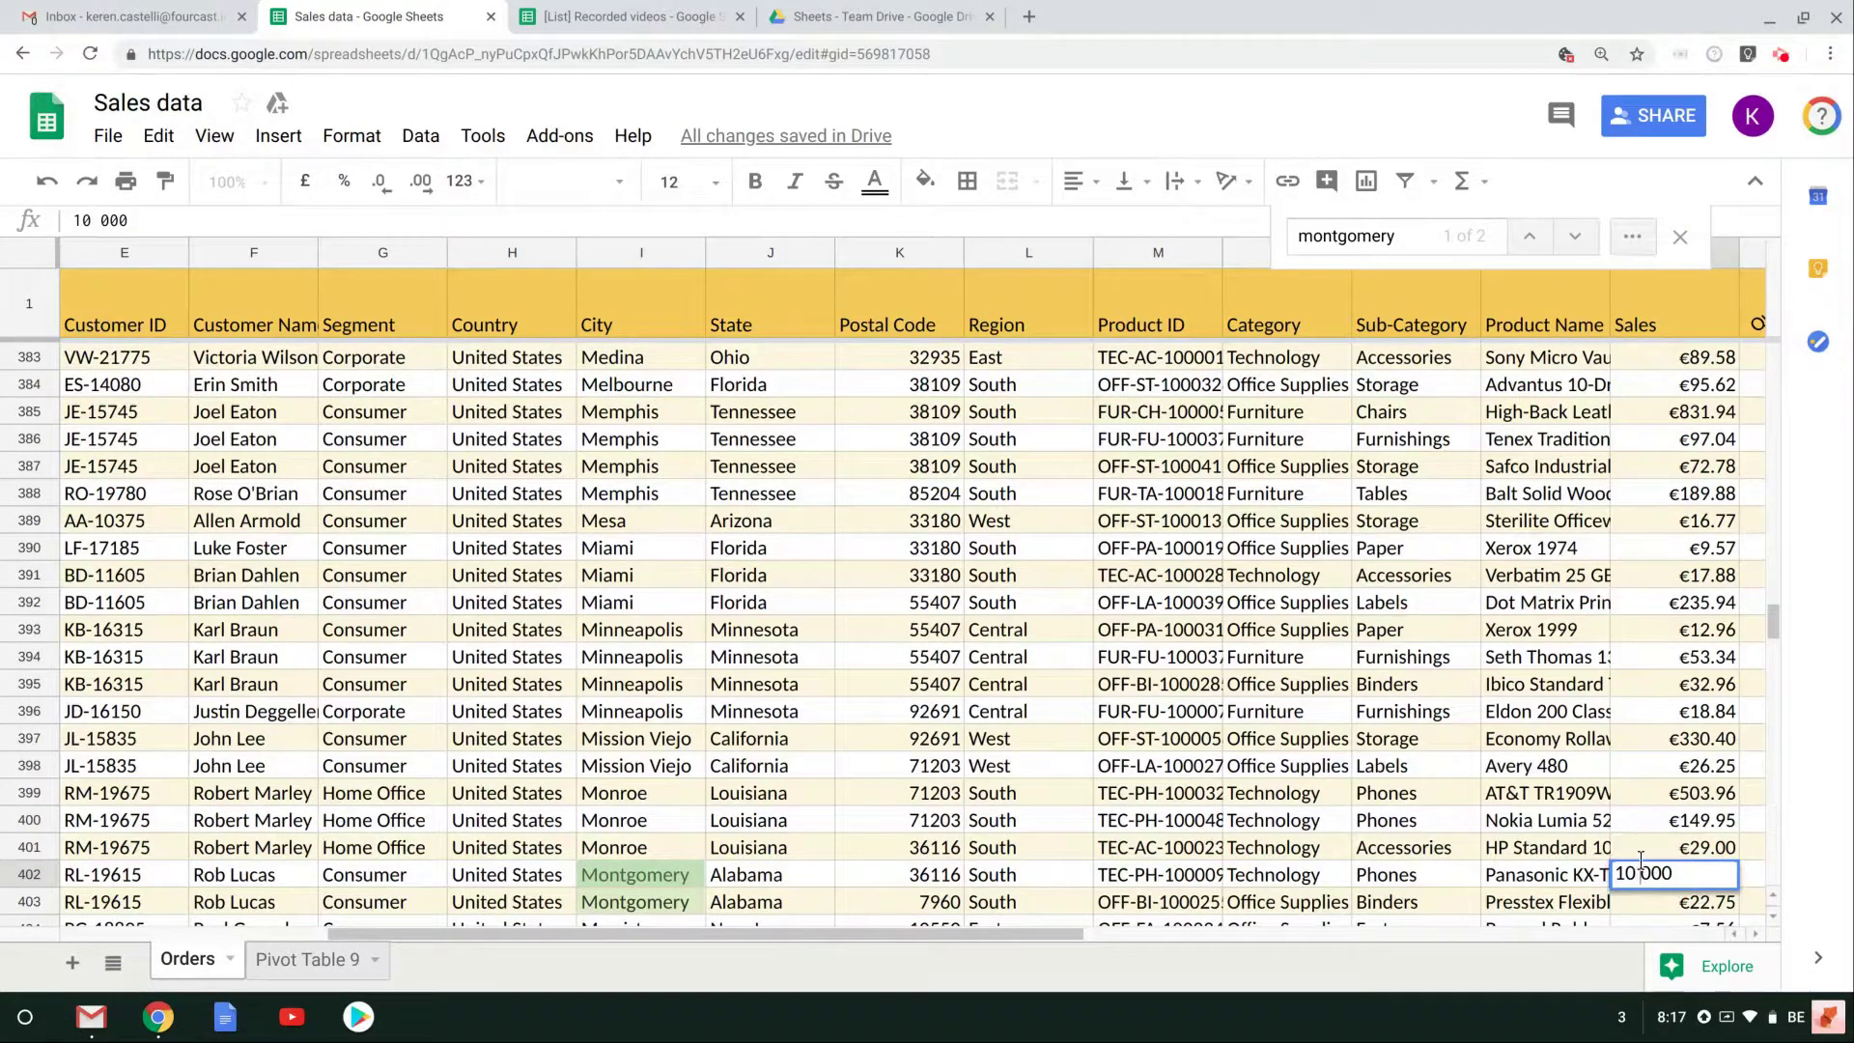
key("Return")
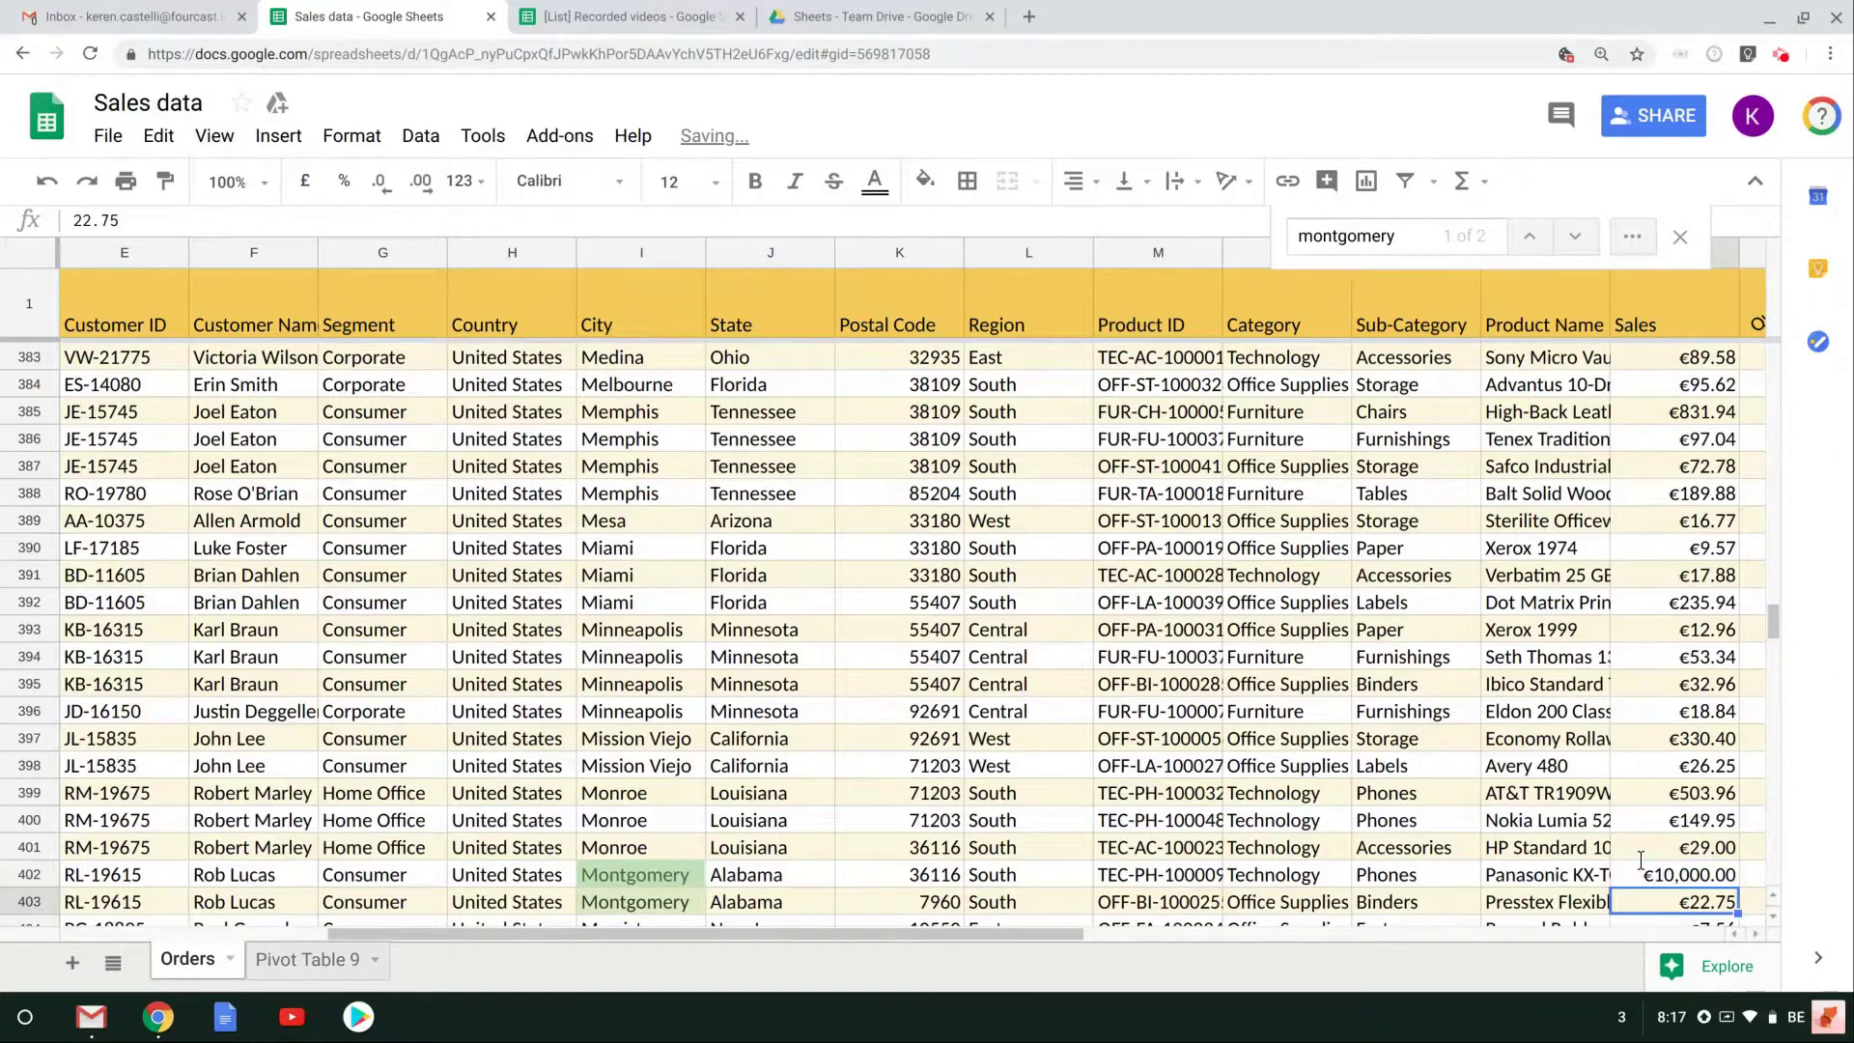
left_click(302, 961)
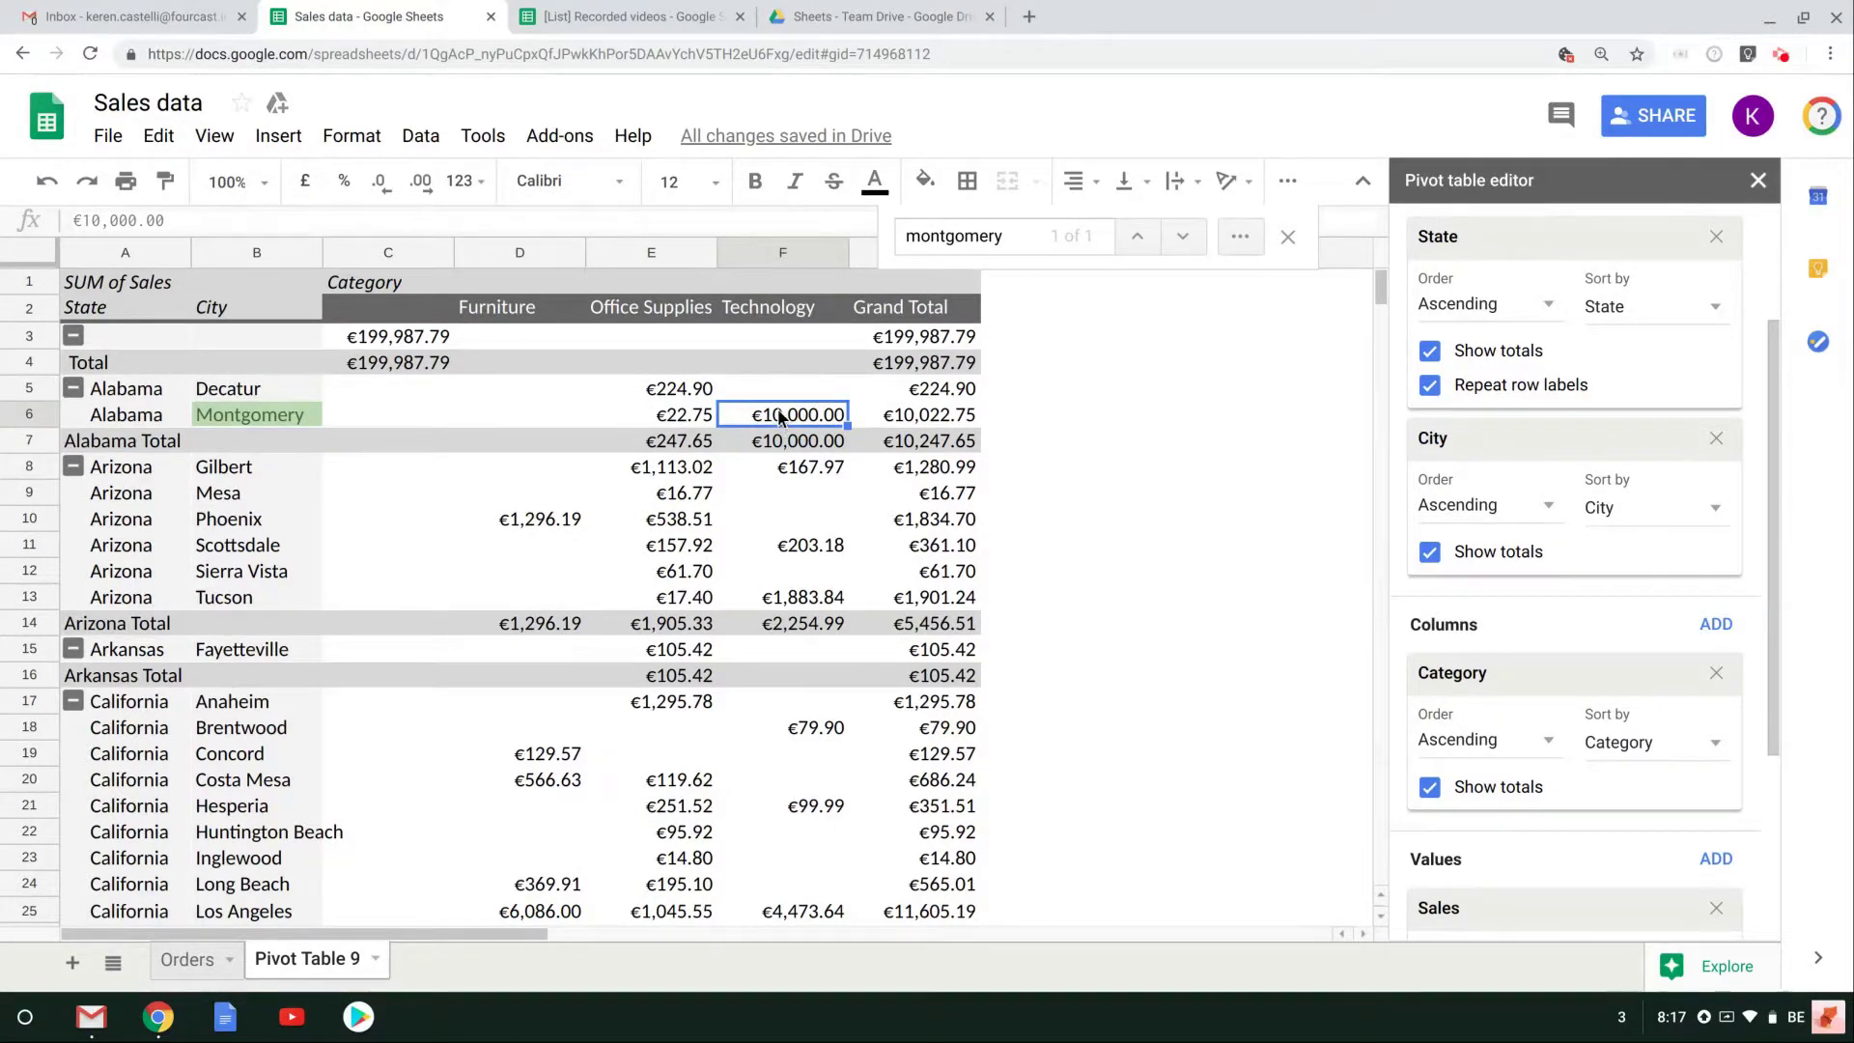
Close the sheet search and the pivot table editor, leaving Pivot Table 9 open
left_click(1287, 236)
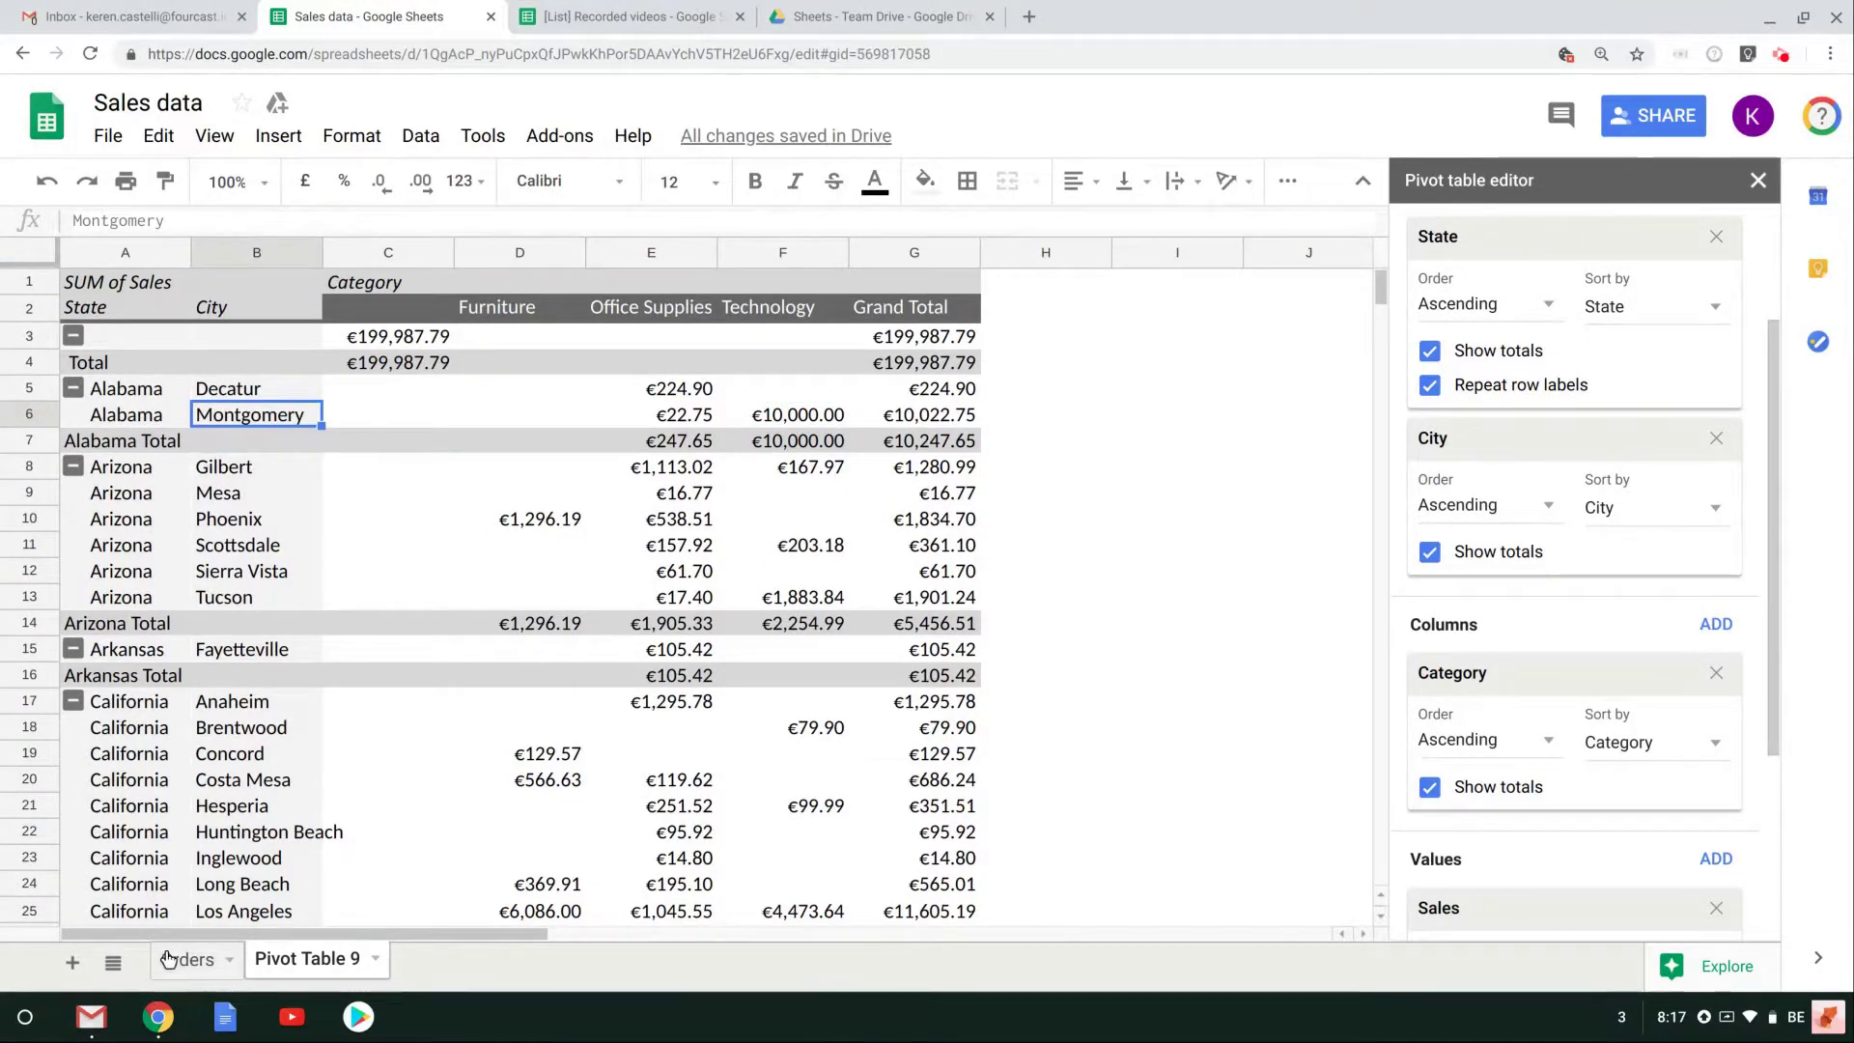
left_click(189, 959)
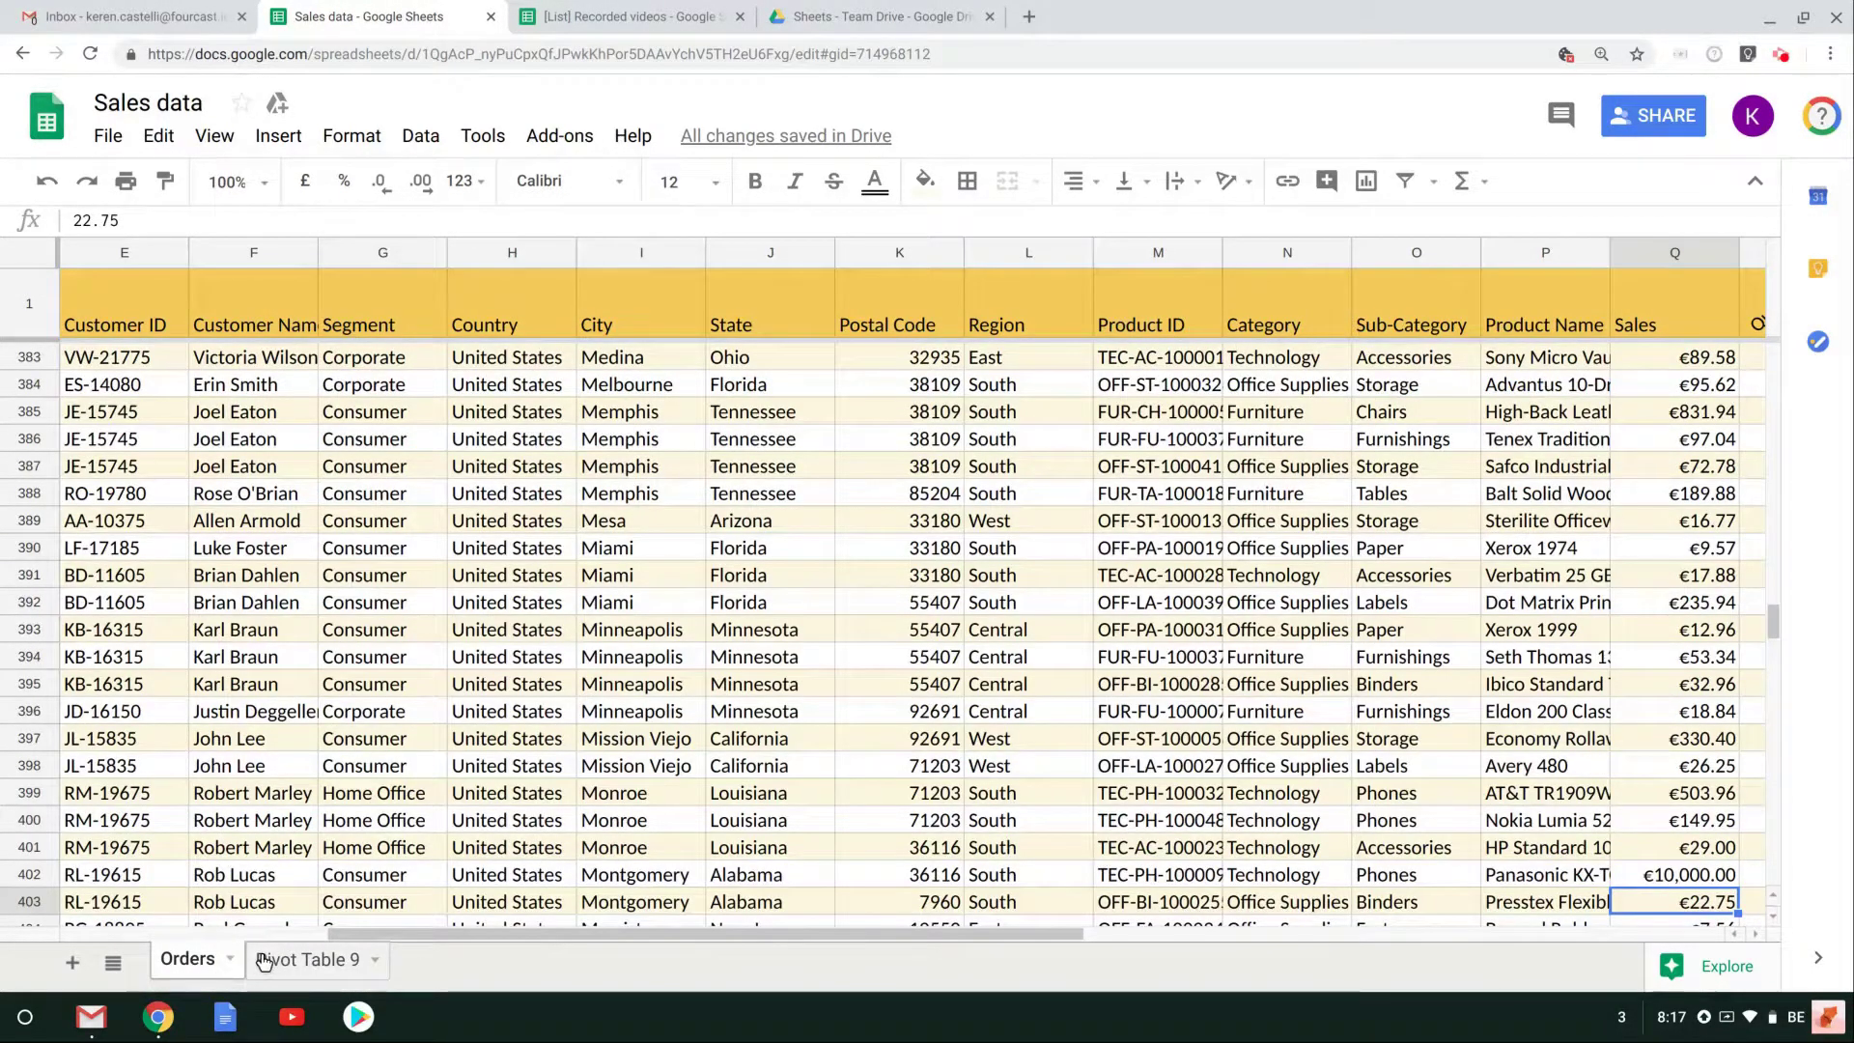
left_click(264, 961)
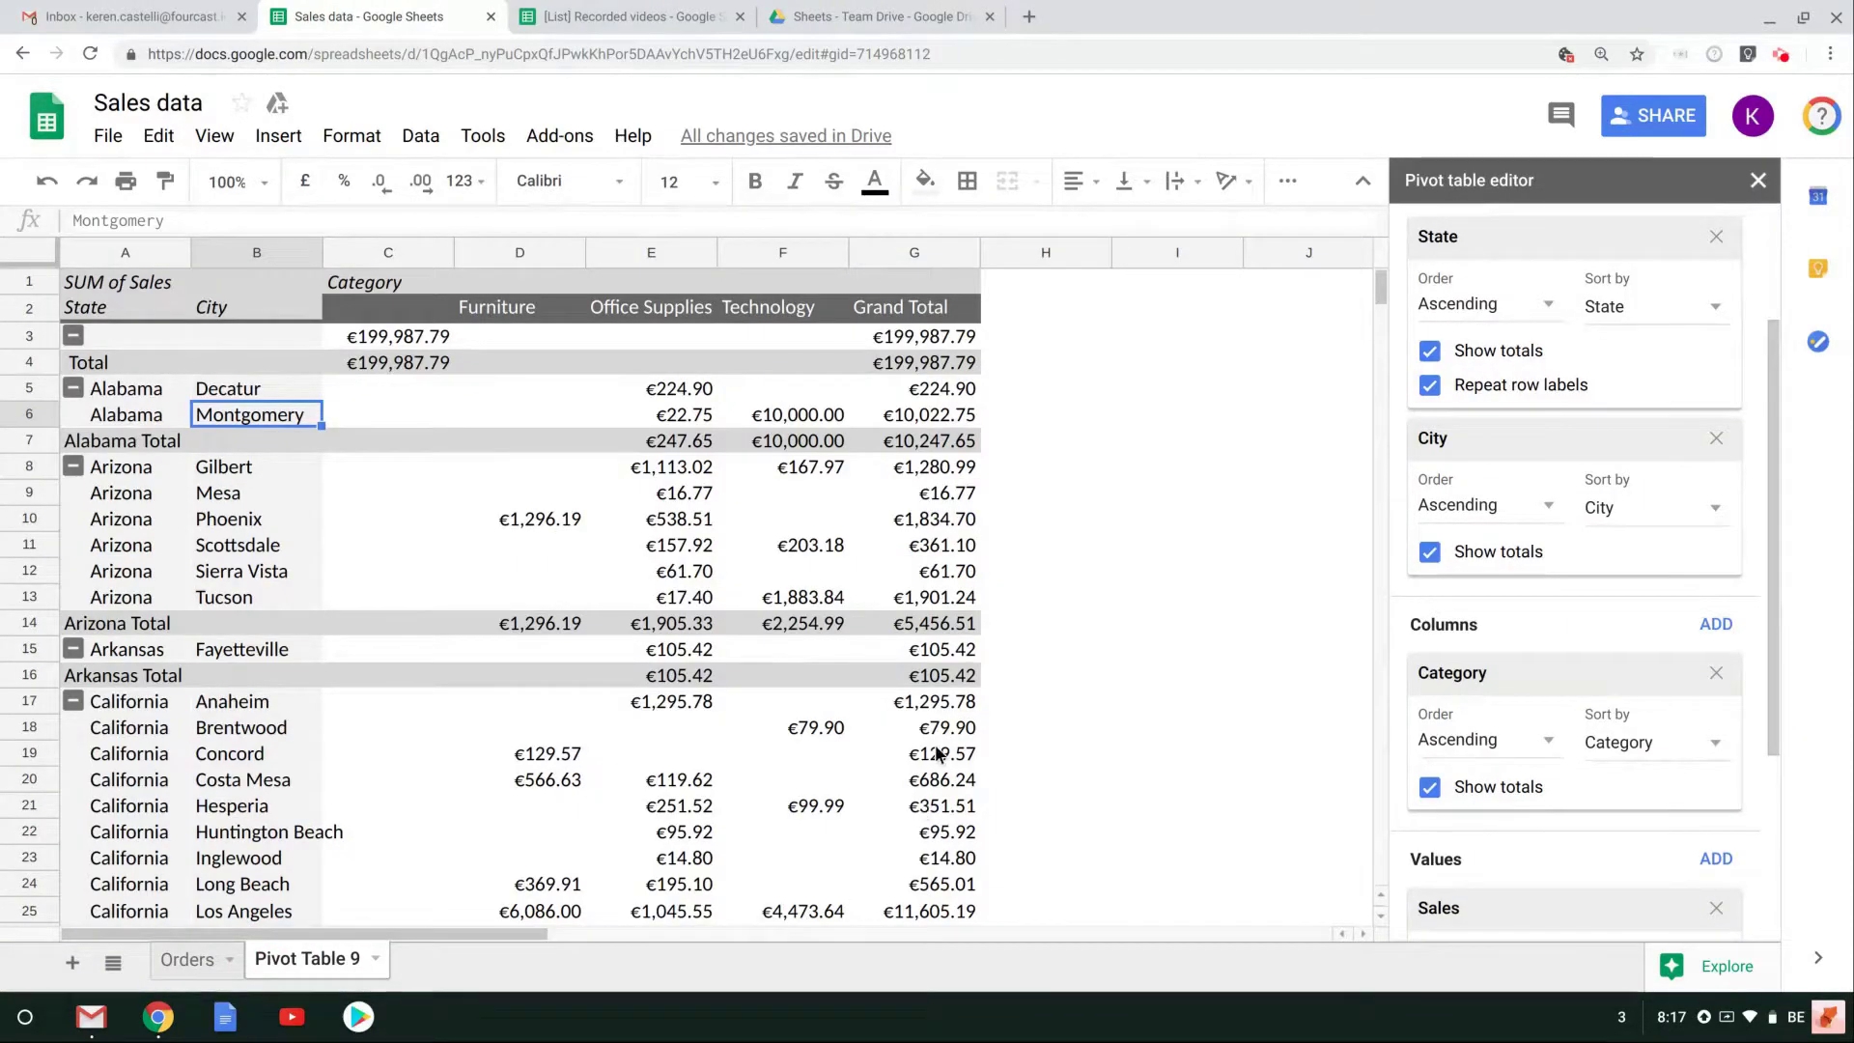
left_click(1757, 182)
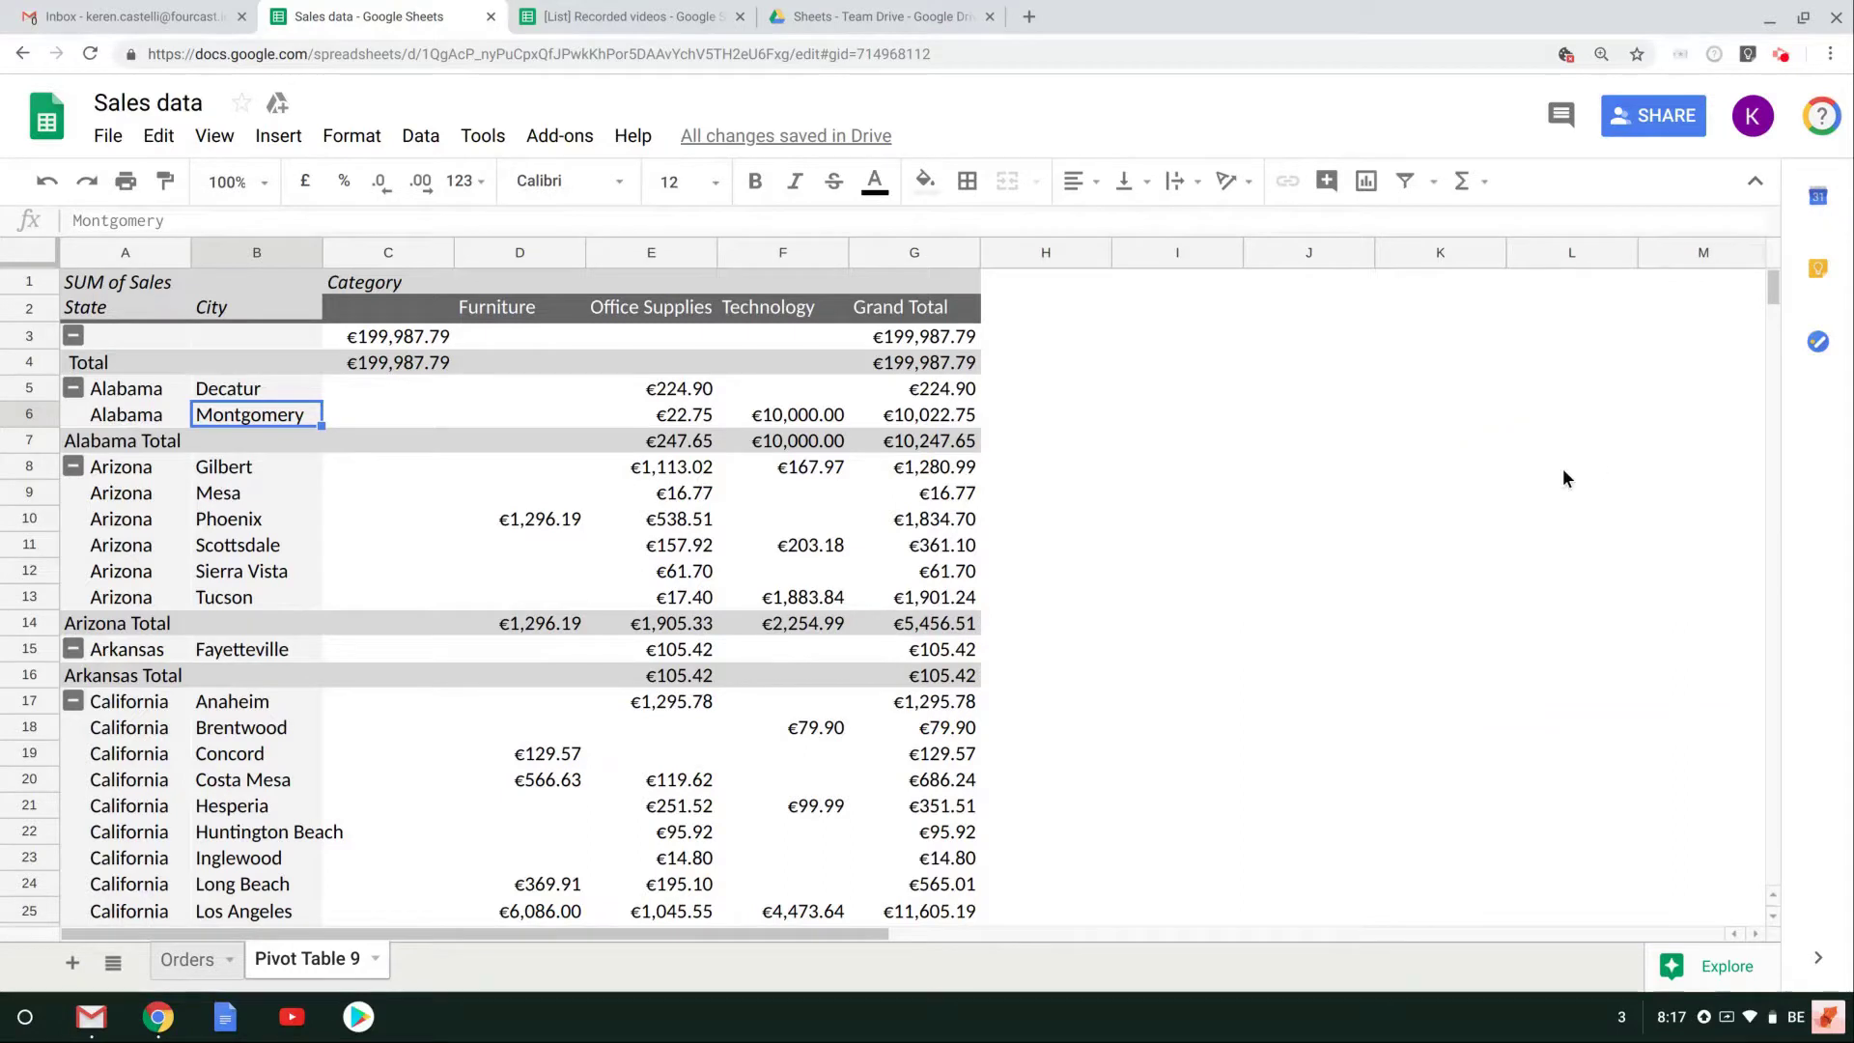